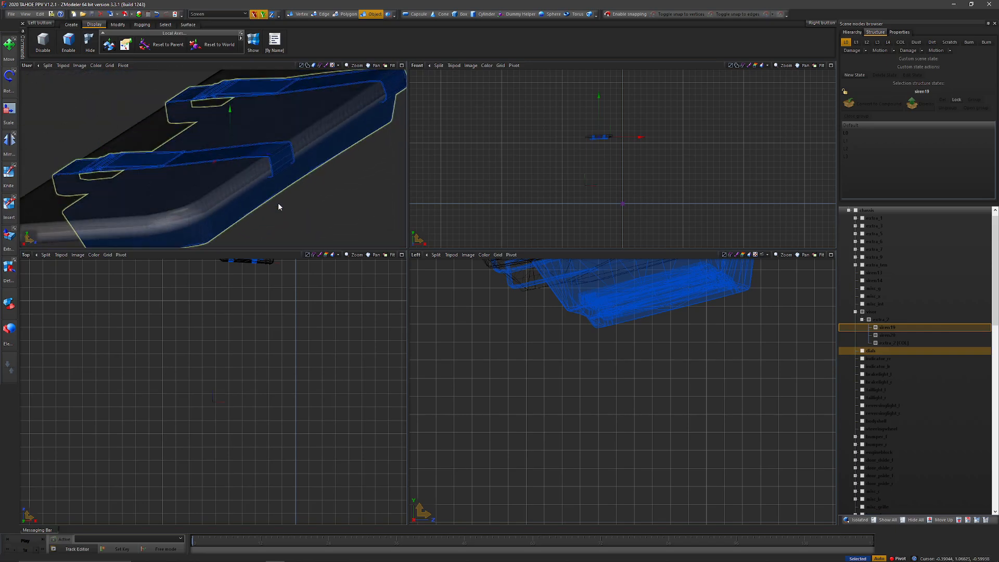
Step: Show the chassis to inspect the visor assembly's placement in the vehicle, and hide it again
{"action": "left_click", "coordinate": [532, 195]}
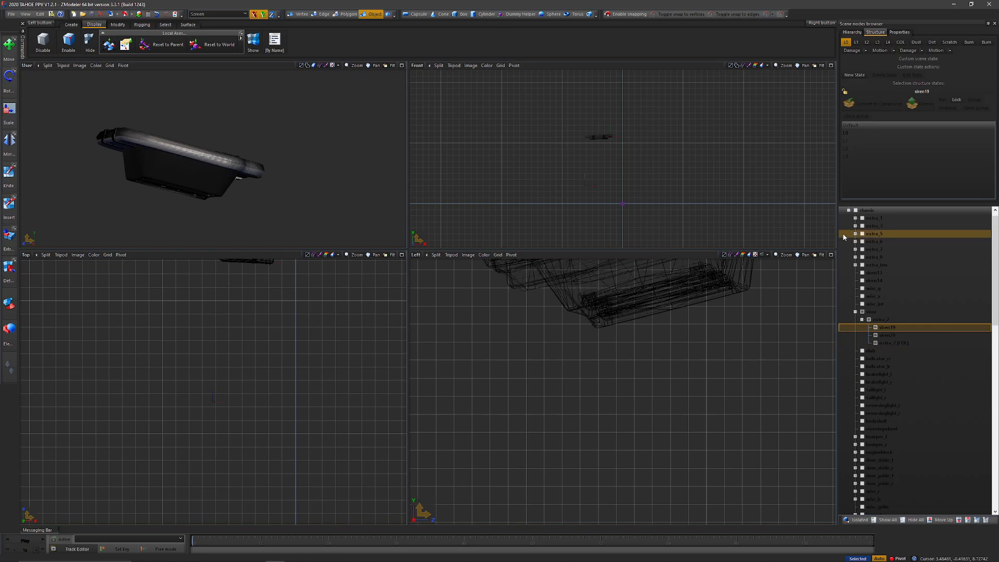
{"action": "left_click", "coordinate": [855, 211]}
{"action": "middle_click_drag", "start_coordinate": [223, 136], "coordinate": [220, 130]}
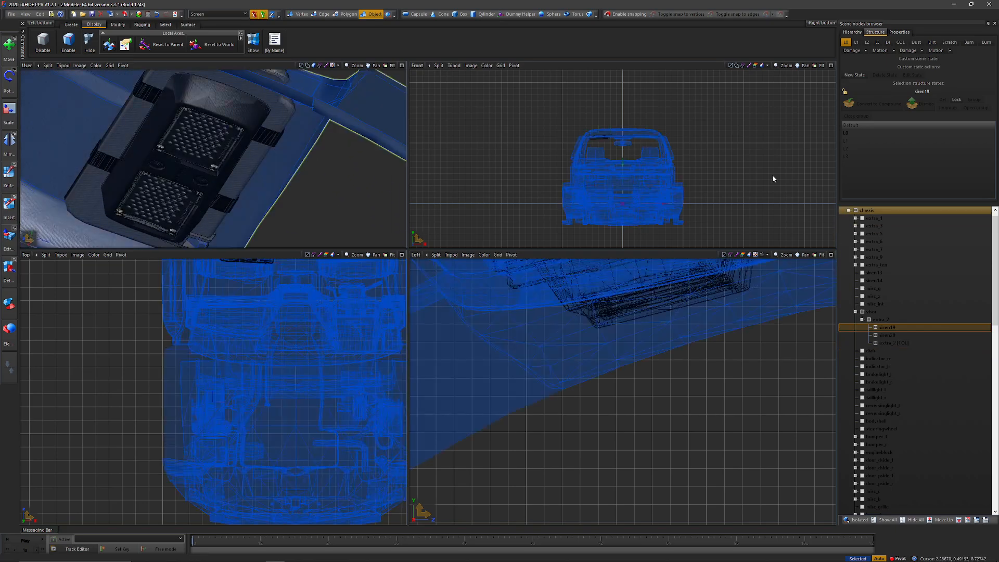
{"action": "left_click", "coordinate": [855, 211]}
Step: Unlink the visor node from the chassis, collapse the chassis branch and expand the visor's hierarchy
{"action": "left_click", "coordinate": [875, 312]}
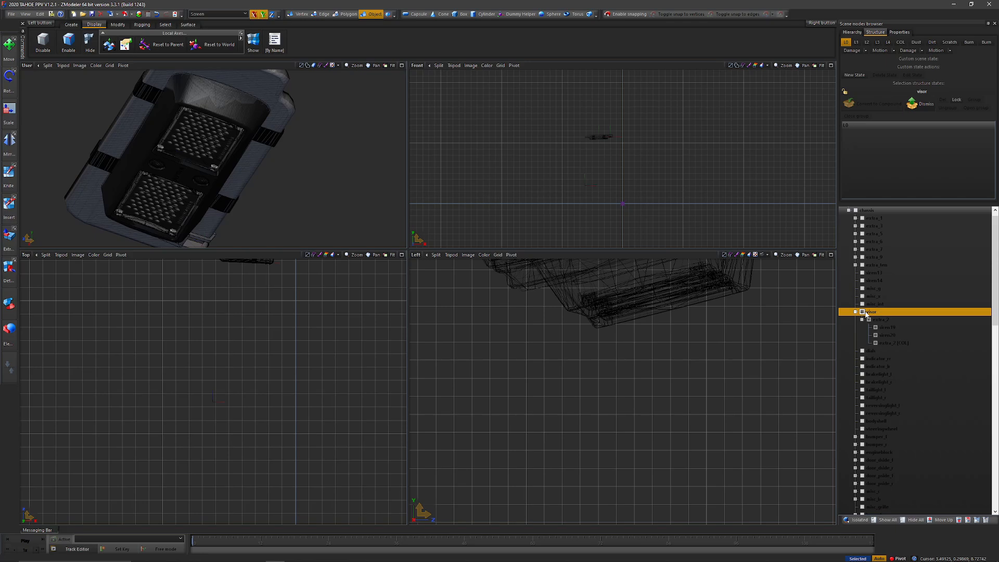
{"action": "right_click", "coordinate": [878, 314]}
{"action": "mouse_move", "coordinate": [896, 370]}
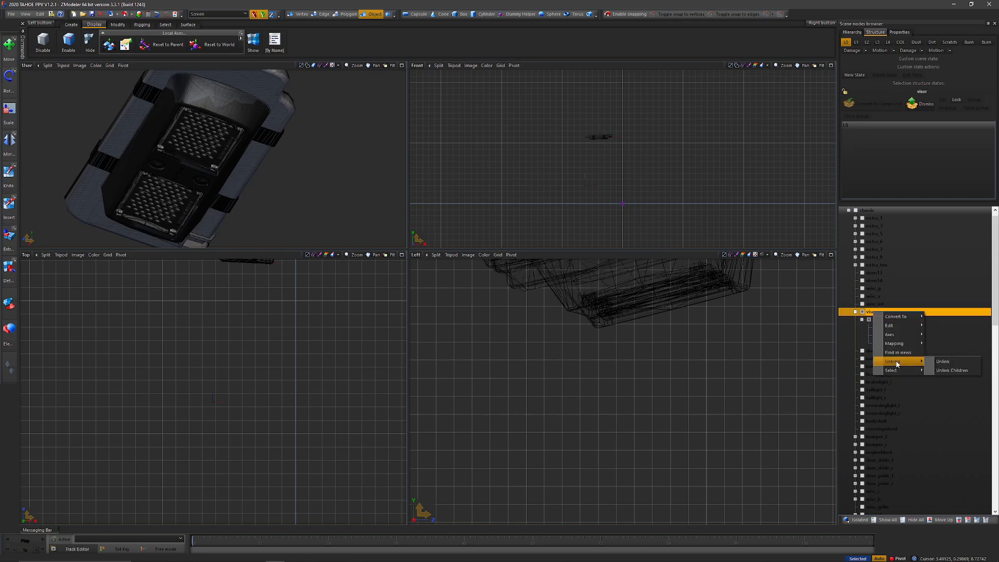
{"action": "left_click", "coordinate": [935, 358]}
{"action": "left_click", "coordinate": [842, 211]}
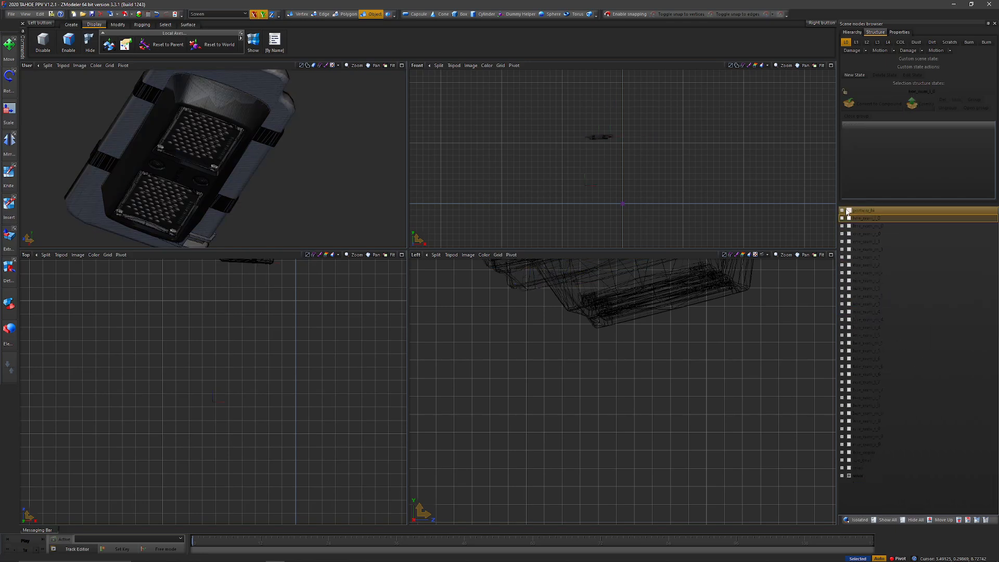
{"action": "double_click", "coordinate": [856, 475]}
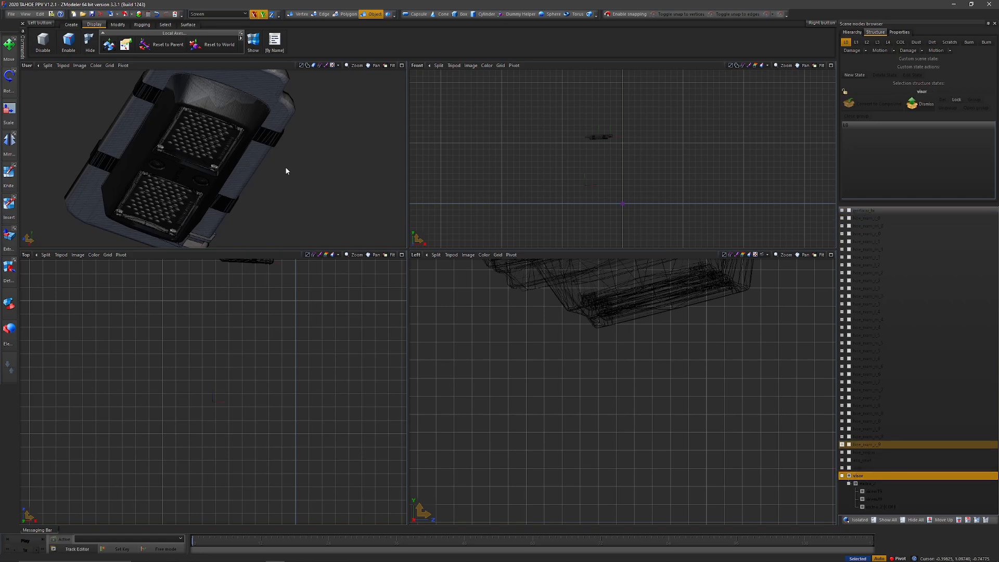
Step: Unlink the extra_2 node from the visor
{"action": "middle_click_drag", "start_coordinate": [285, 167], "coordinate": [316, 167]}
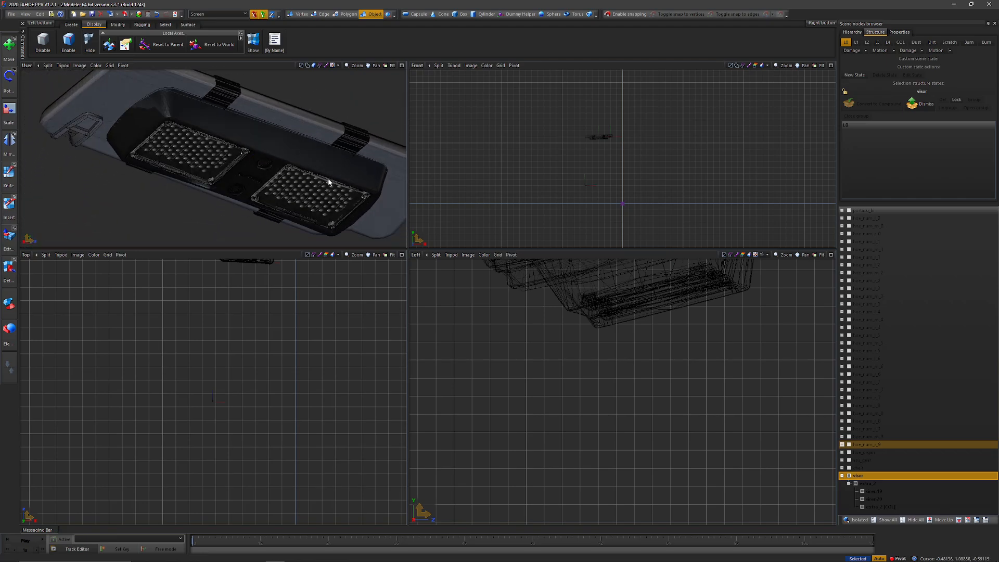
{"action": "middle_click_drag", "start_coordinate": [254, 213], "coordinate": [305, 215]}
{"action": "left_click", "coordinate": [867, 484]}
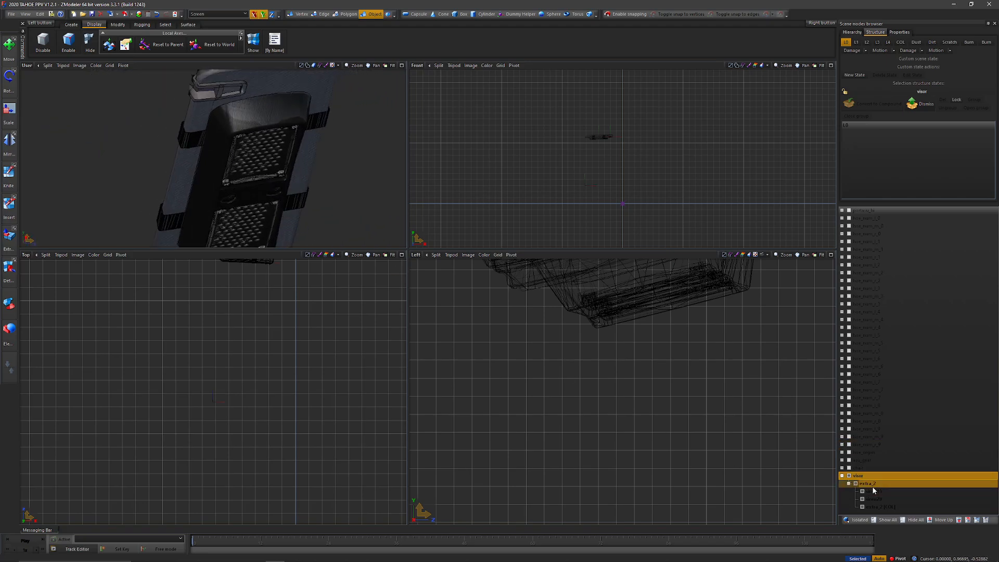
{"action": "right_click", "coordinate": [872, 486]}
{"action": "mouse_move", "coordinate": [903, 538]}
{"action": "left_click", "coordinate": [941, 538]}
Step: Collapse and hide the extra_2 branch, leaving only the visor shown
{"action": "left_click", "coordinate": [846, 485]}
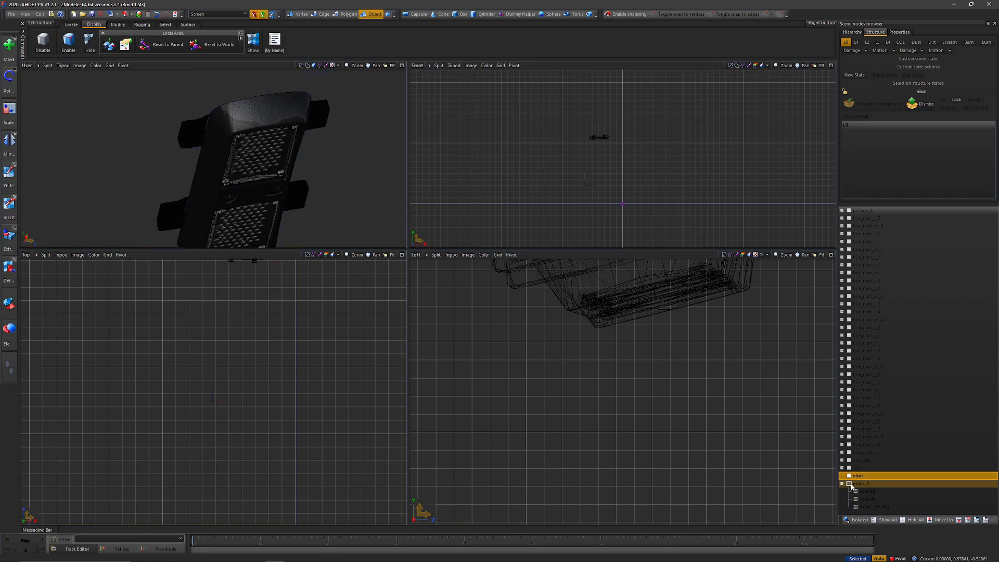
{"action": "left_click", "coordinate": [849, 484]}
{"action": "left_click", "coordinate": [849, 484]}
{"action": "left_click", "coordinate": [842, 484]}
{"action": "left_click", "coordinate": [849, 484]}
{"action": "left_click", "coordinate": [849, 476]}
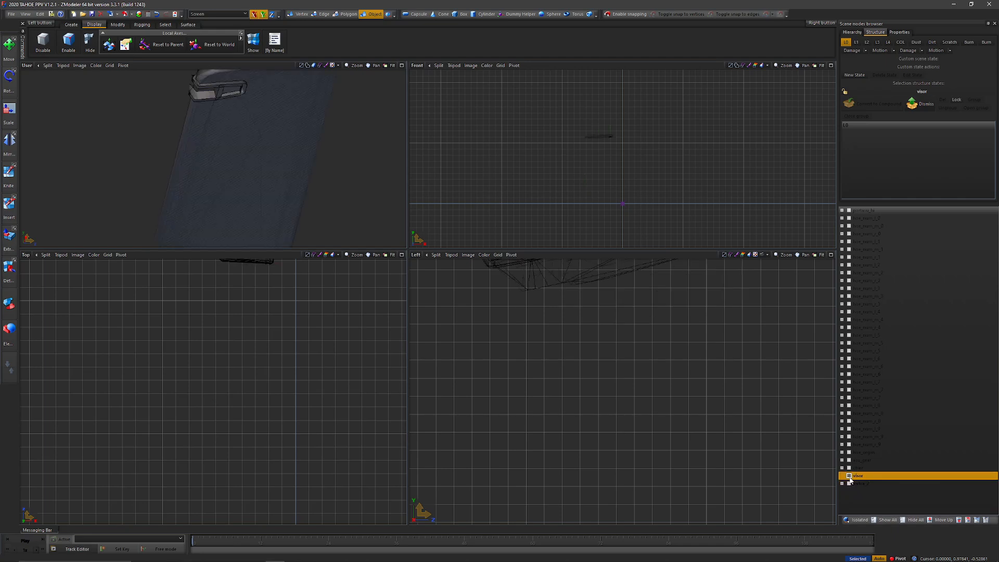
Step: Dismiss the visor's compound structure and make a copy of its mesh
{"action": "middle_click_drag", "start_coordinate": [261, 165], "coordinate": [297, 177]}
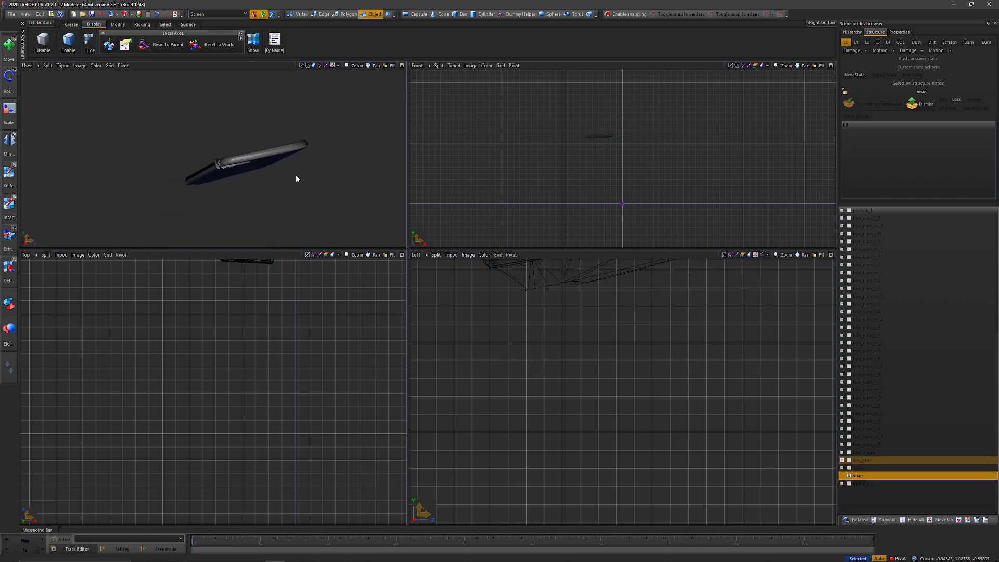
{"action": "left_click", "coordinate": [921, 103]}
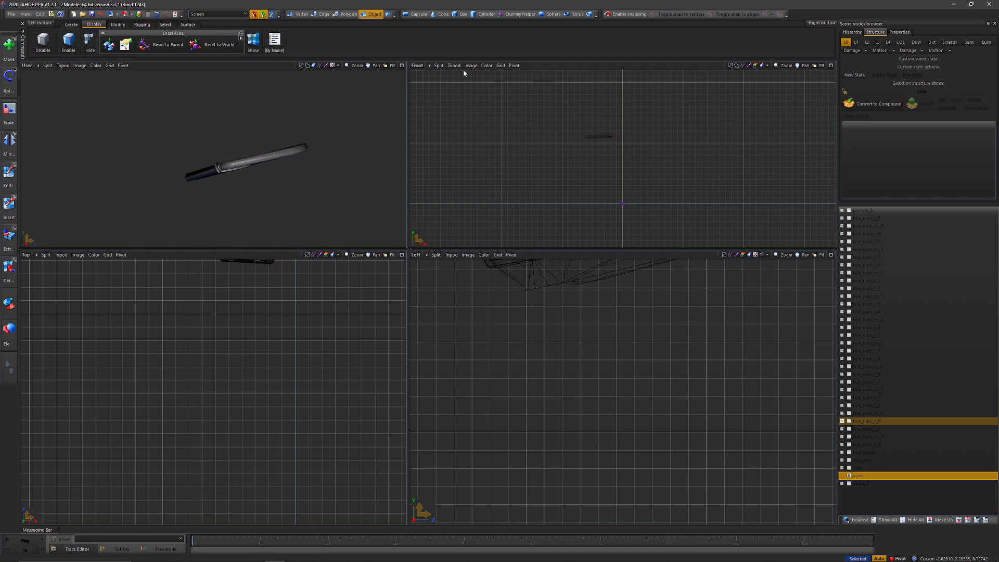
{"action": "left_click", "coordinate": [71, 24]}
{"action": "left_click", "coordinate": [38, 40]}
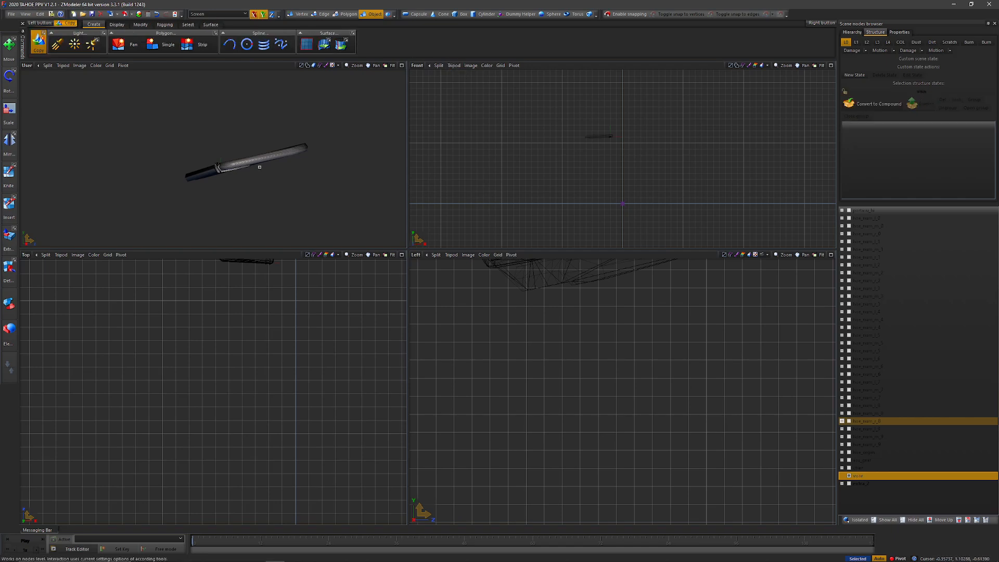
{"action": "left_click", "coordinate": [239, 166]}
Step: Convert the original visor node to a dummy
{"action": "right_click", "coordinate": [865, 477]}
{"action": "mouse_move", "coordinate": [889, 483]}
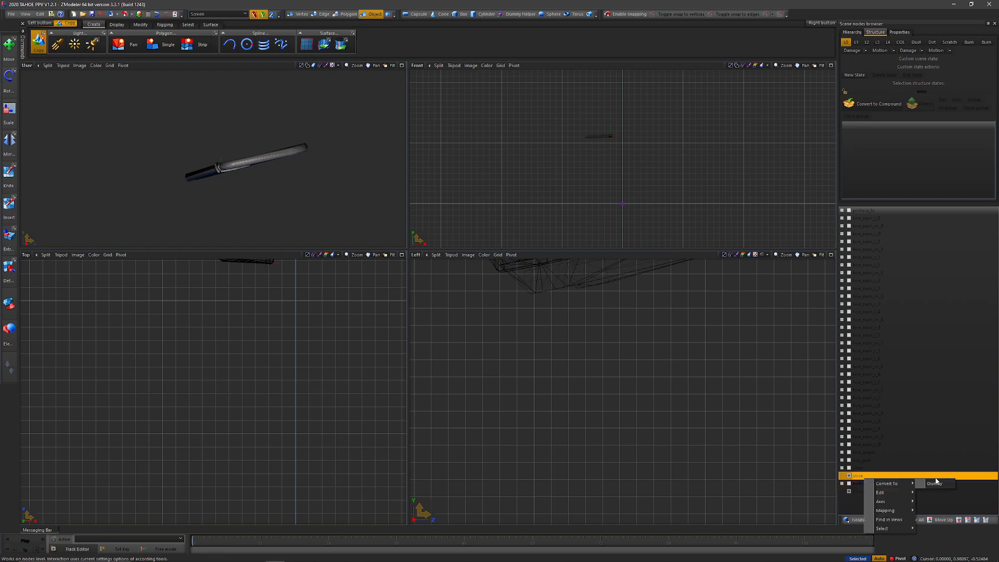
{"action": "left_click", "coordinate": [940, 481]}
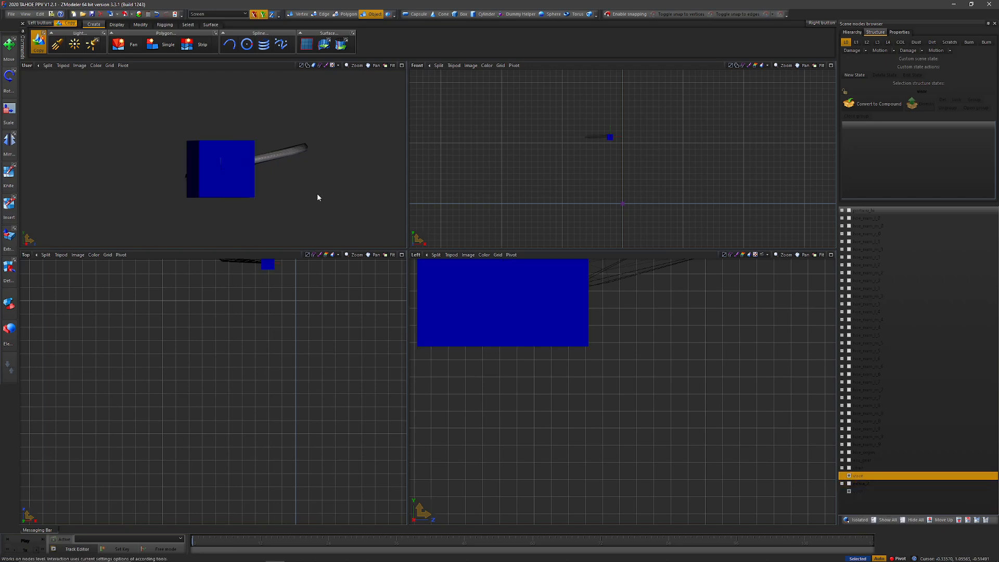
Step: Convert the visor dummy to a compound with the copied mesh as its L0 state, and turn off the Copy tool
{"action": "middle_click_drag", "start_coordinate": [316, 195], "coordinate": [826, 169], "text": "alt"}
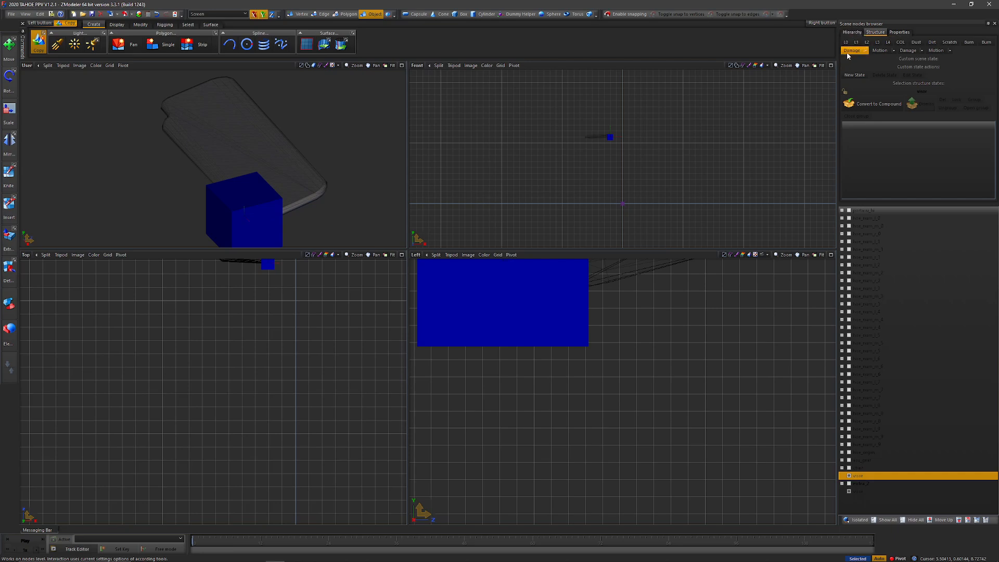
{"action": "left_click", "coordinate": [849, 102]}
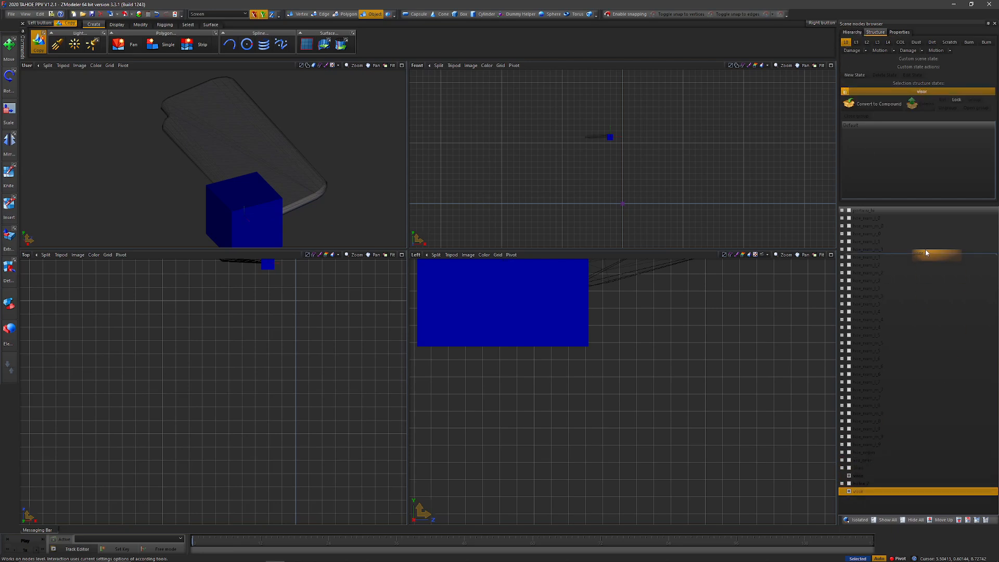
{"action": "left_click", "coordinate": [38, 44]}
Step: Examine the visor mesh and the clip near its end from several angles
{"action": "middle_click_drag", "start_coordinate": [224, 192], "coordinate": [298, 108], "text": "alt"}
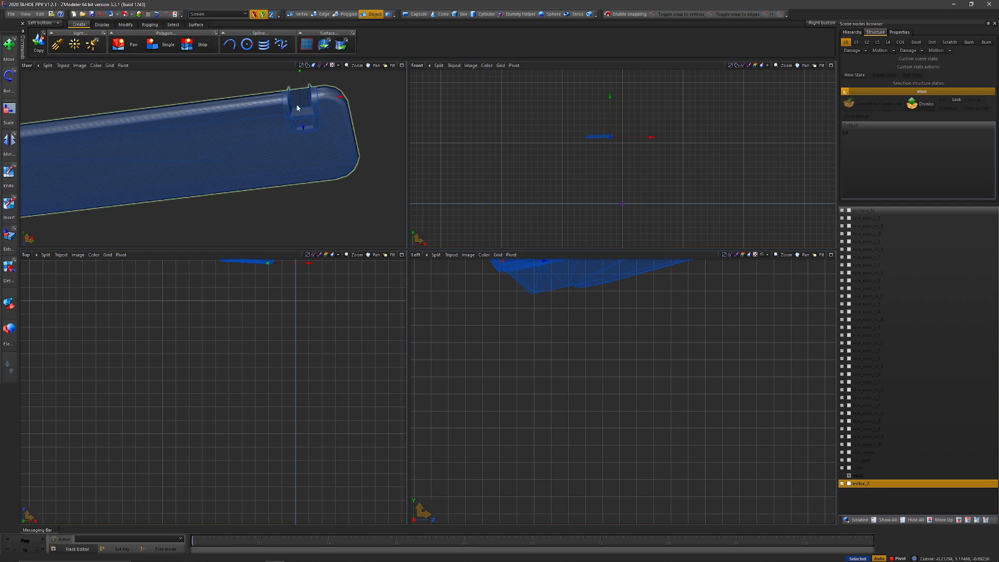
{"action": "middle_click_drag", "start_coordinate": [334, 162], "coordinate": [259, 103], "text": "alt"}
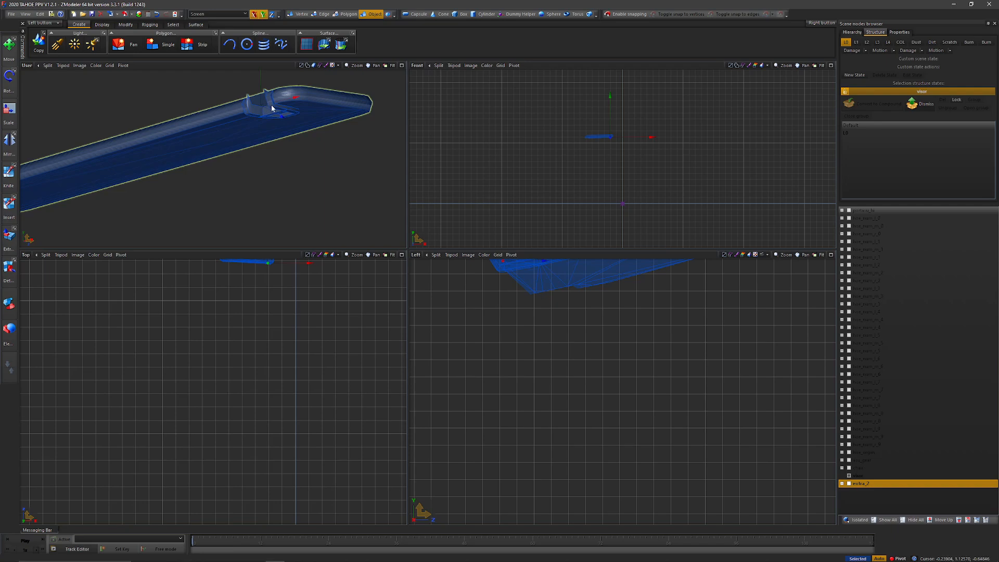
{"action": "scroll", "coordinate": [212, 177], "scroll_direction": "down", "scroll_amount": 3}
{"action": "scroll", "coordinate": [210, 177], "scroll_direction": "up", "scroll_amount": 3}
{"action": "middle_click_drag", "start_coordinate": [308, 156], "coordinate": [368, 109], "text": "alt"}
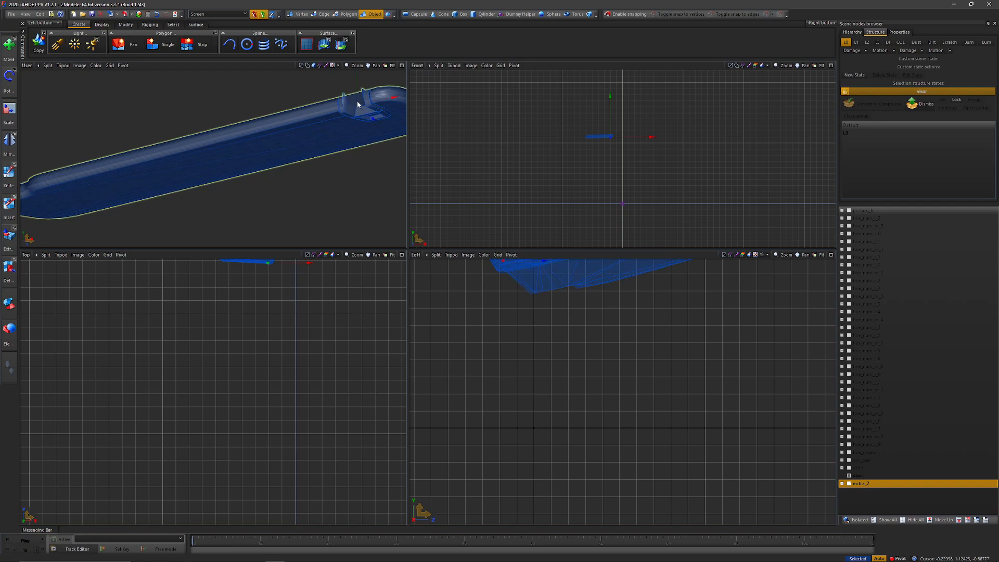
{"action": "left_click", "coordinate": [346, 116]}
{"action": "scroll", "coordinate": [545, 317], "scroll_direction": "down", "scroll_amount": 4}
{"action": "scroll", "coordinate": [531, 292], "scroll_direction": "up", "scroll_amount": 4}
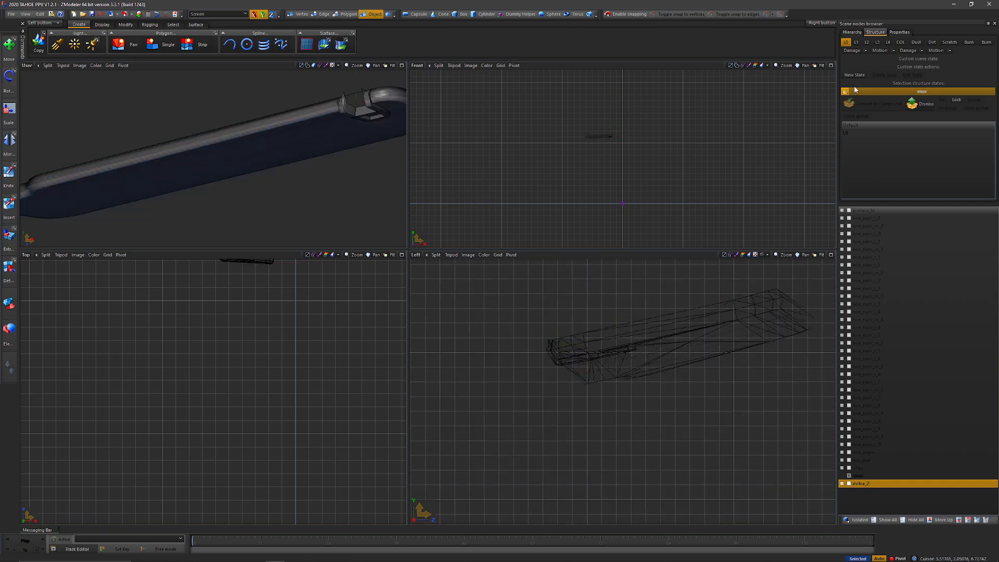
Step: Unlock the visor's structure states, turn off the L0 display and work on the selected dummy
{"action": "left_click", "coordinate": [846, 91]}
{"action": "left_click", "coordinate": [846, 42]}
{"action": "key", "text": "space"}
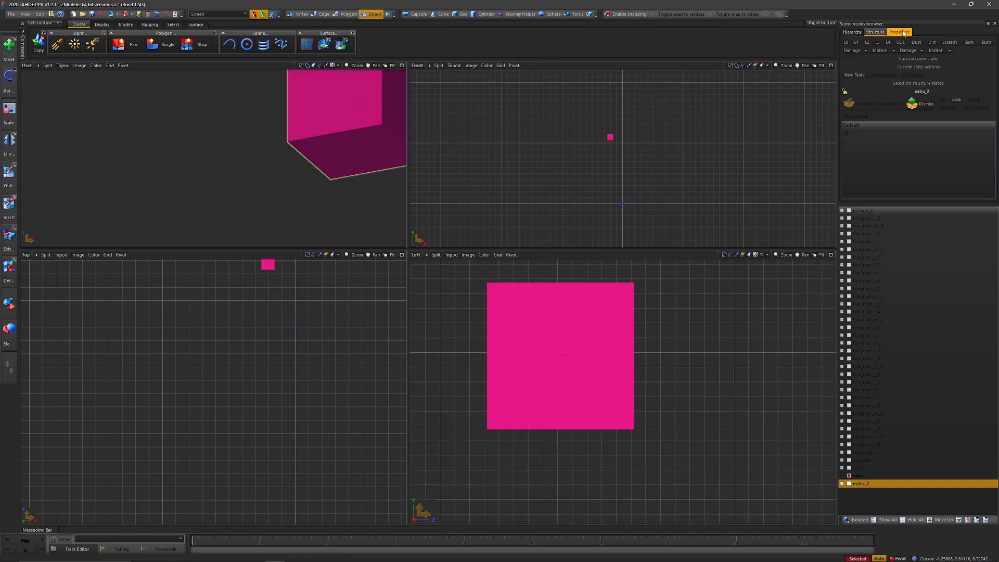
Step: Enable the X, Y and Z position and rotation transformation options for the visor dummy and apply them
{"action": "left_click", "coordinate": [899, 32]}
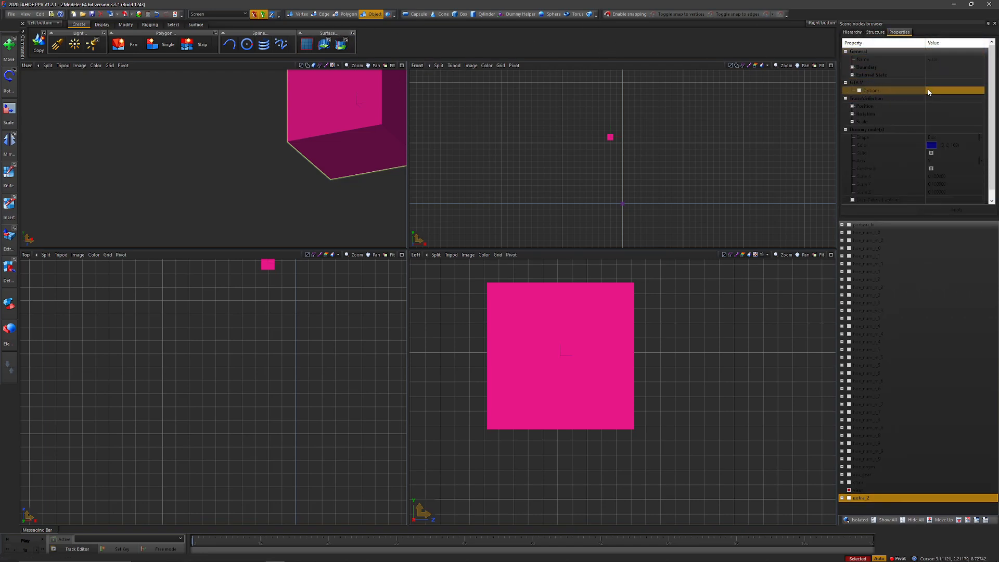
{"action": "left_click", "coordinate": [946, 92]}
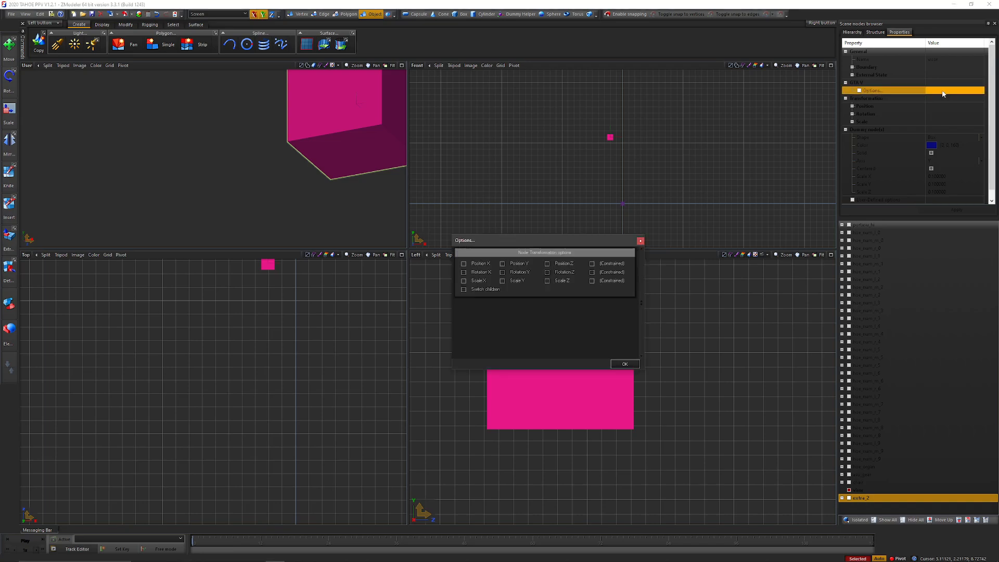
{"action": "left_click", "coordinate": [463, 263]}
{"action": "left_click", "coordinate": [464, 272]}
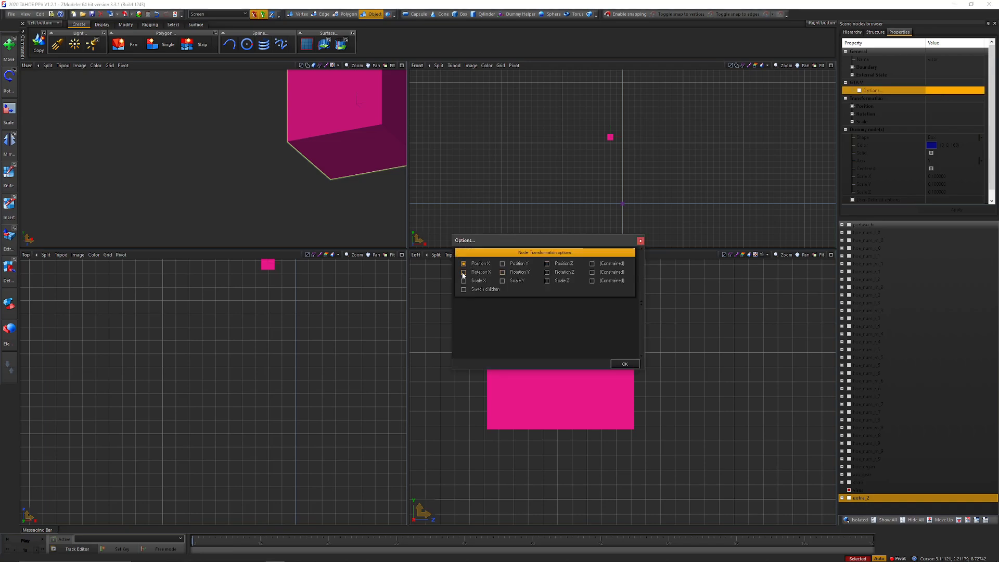
{"action": "left_click", "coordinate": [502, 264]}
{"action": "left_click", "coordinate": [502, 272]}
{"action": "left_click", "coordinate": [547, 263]}
{"action": "left_click", "coordinate": [548, 272]}
{"action": "left_click", "coordinate": [625, 364]}
{"action": "left_click", "coordinate": [965, 213]}
Step: Return to the structure states and display the visor's L0 mesh again
{"action": "left_click_drag", "start_coordinate": [725, 178], "coordinate": [759, 190]}
{"action": "left_click", "coordinate": [875, 32]}
{"action": "left_click", "coordinate": [845, 44]}
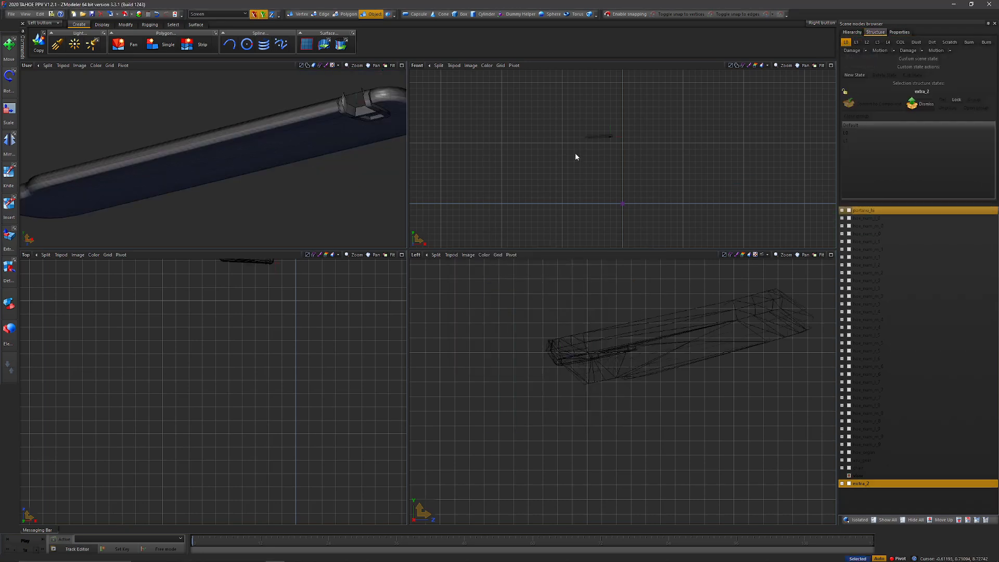
{"action": "left_click", "coordinate": [667, 344]}
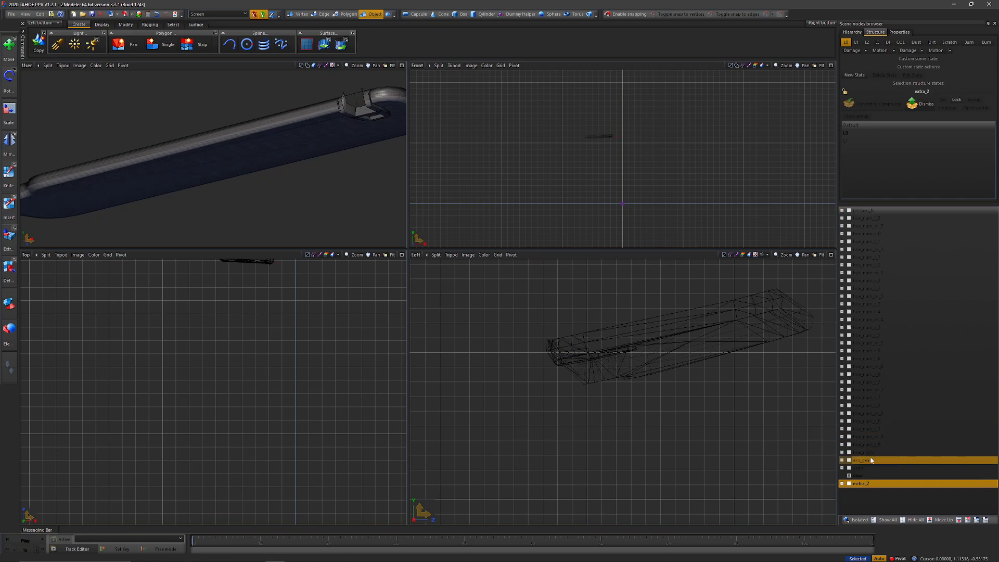
Step: Create an animation named portasu in the Track Editor, with Prefer time and Relative to bind turned off
{"action": "left_click", "coordinate": [82, 550]}
{"action": "left_click", "coordinate": [44, 269]}
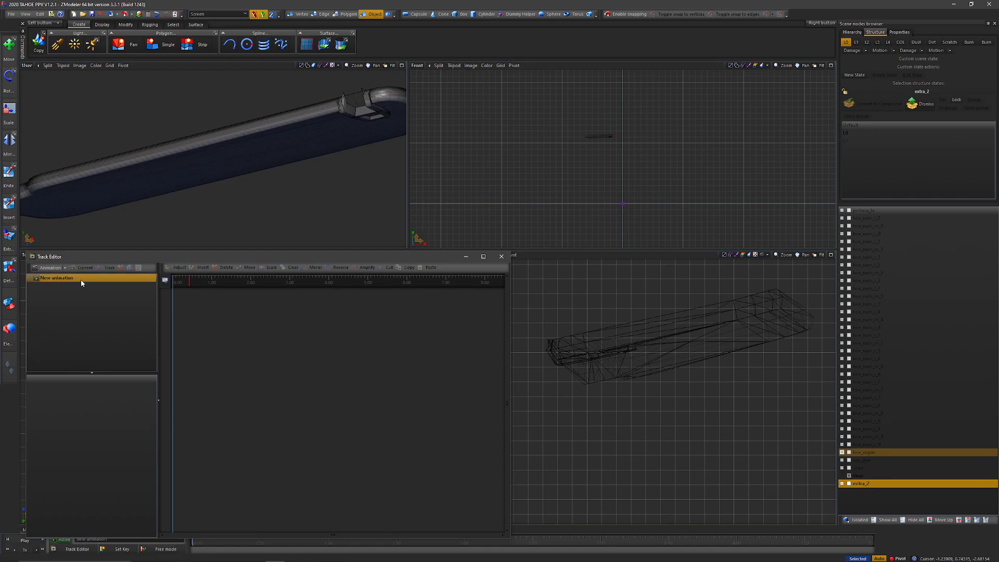
{"action": "left_click", "coordinate": [102, 279]}
{"action": "double_click", "coordinate": [102, 280]}
{"action": "key", "text": "ctrl+a"}
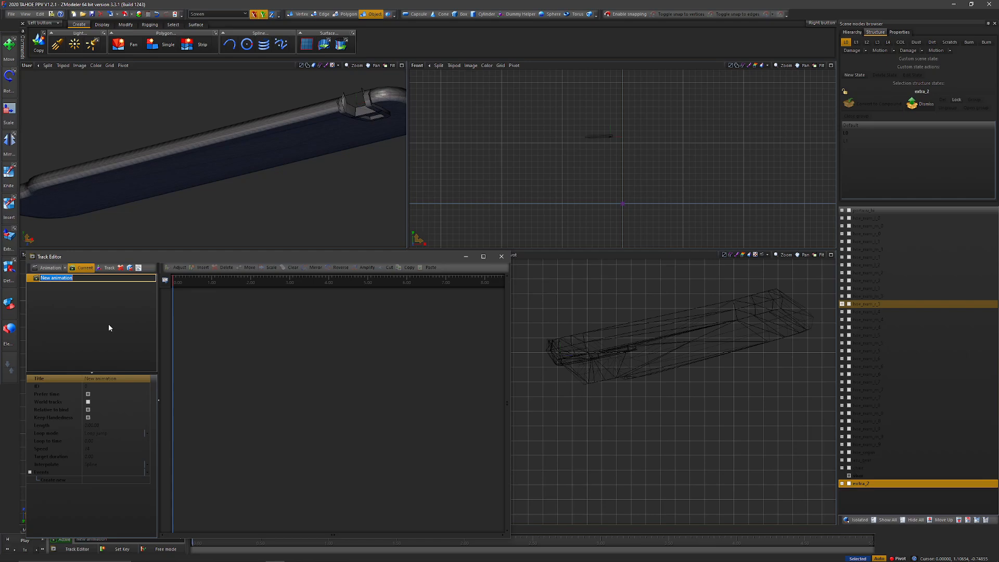
{"action": "key", "text": "BackSpace"}
{"action": "type", "text": "portasu"}
{"action": "key", "text": "Return"}
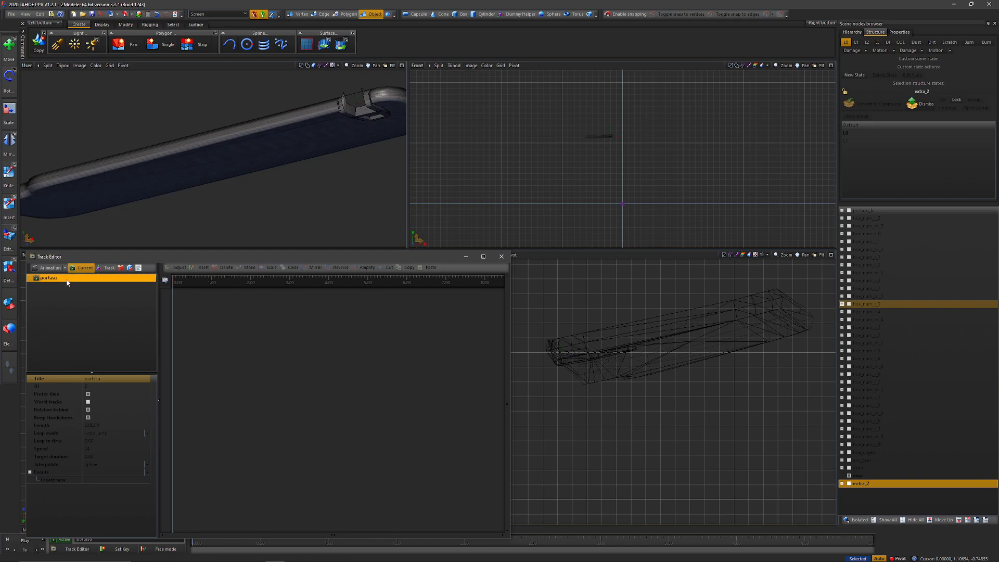
{"action": "left_click", "coordinate": [89, 394]}
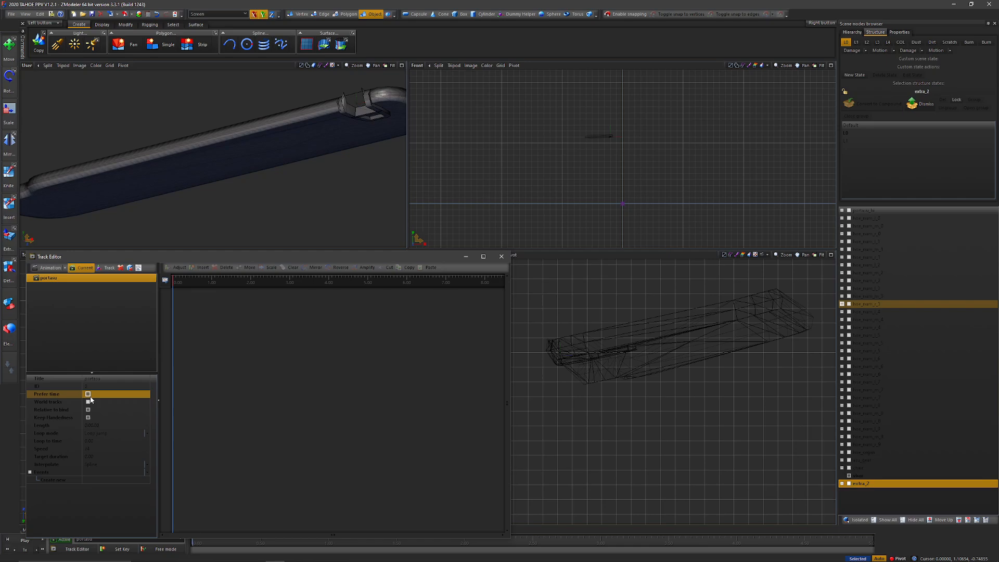
{"action": "left_click", "coordinate": [88, 409]}
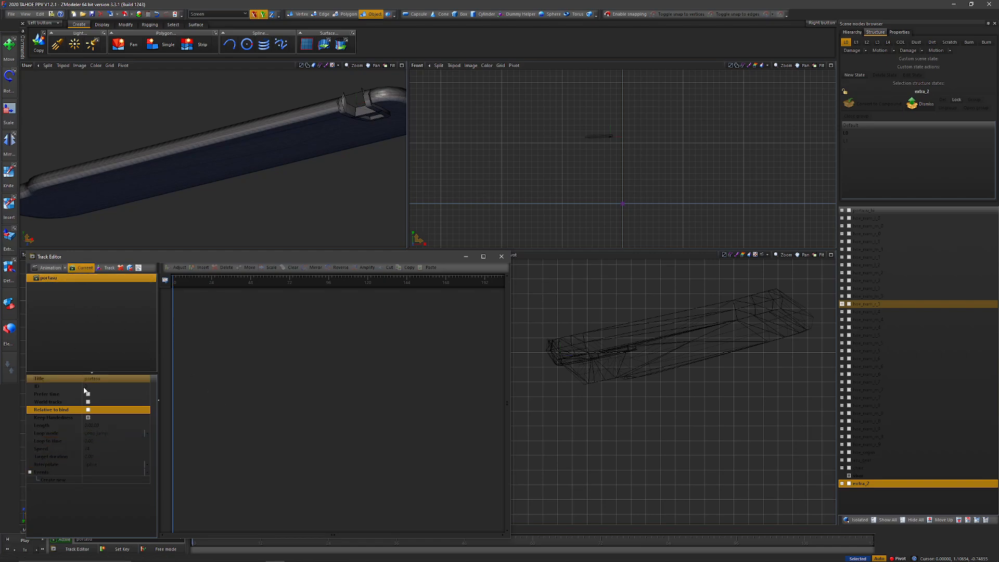
Step: Add a user-defined option named audio:id to the portasu animation
{"action": "left_click", "coordinate": [139, 267]}
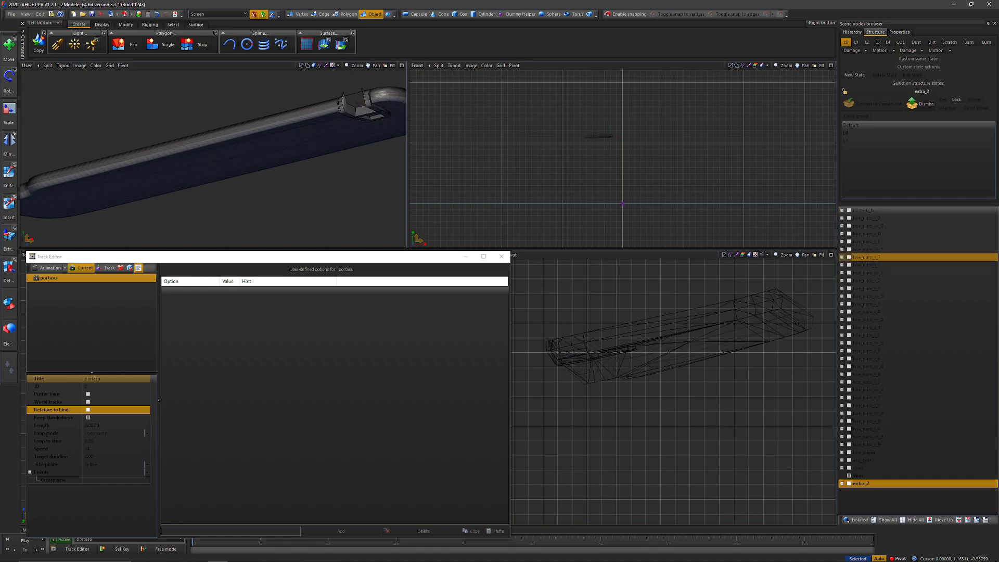
{"action": "left_click", "coordinate": [234, 532]}
{"action": "type", "text": "audio:"}
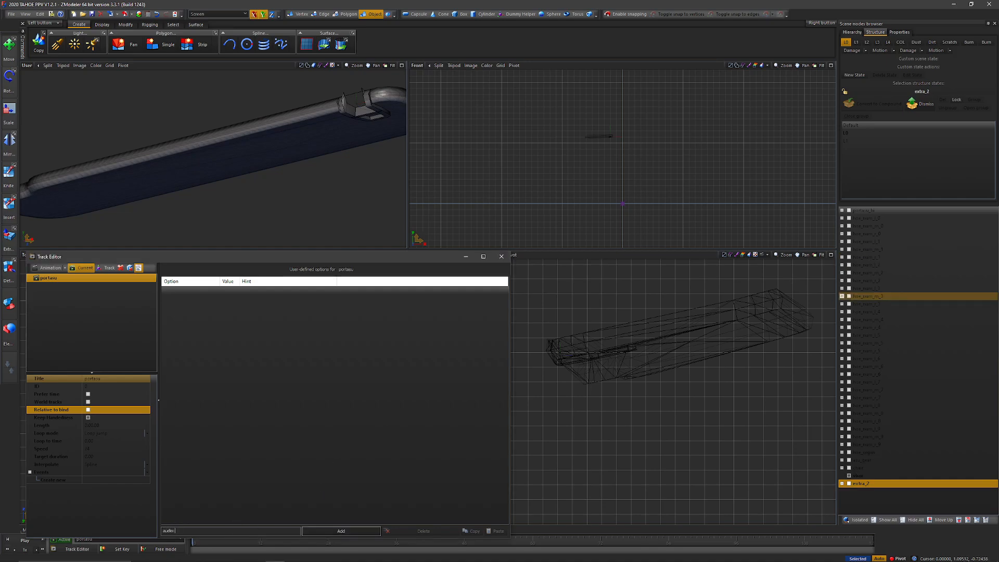
{"action": "type", "text": "id"}
{"action": "left_click", "coordinate": [341, 530]}
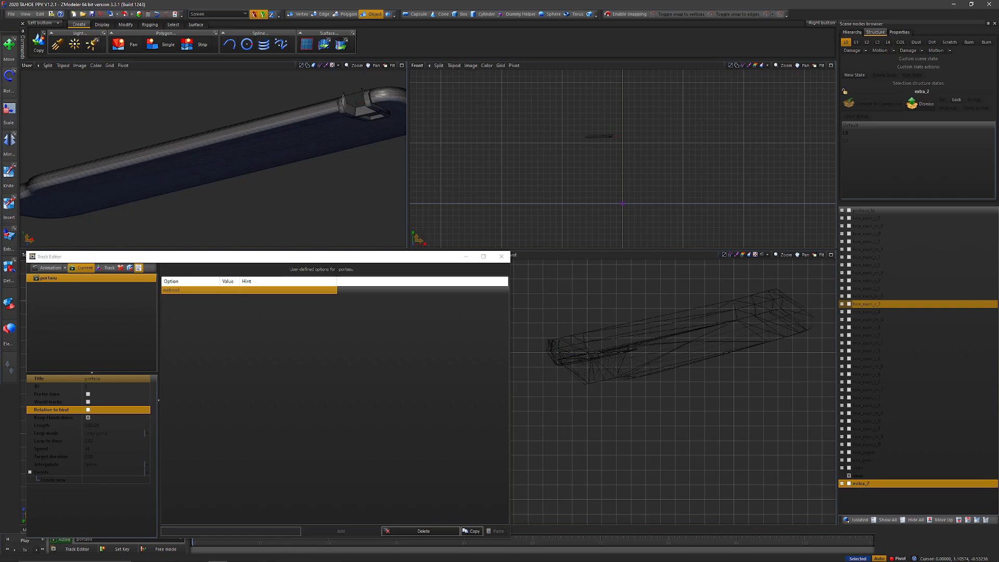
Step: Set the audio:id option's value to window_start, window_stop, roof_start, roof_stop, boot_start, boot_stop, flaps_start, flaps_stop
{"action": "left_click", "coordinate": [224, 291]}
{"action": "key", "text": "ctrl+v"}
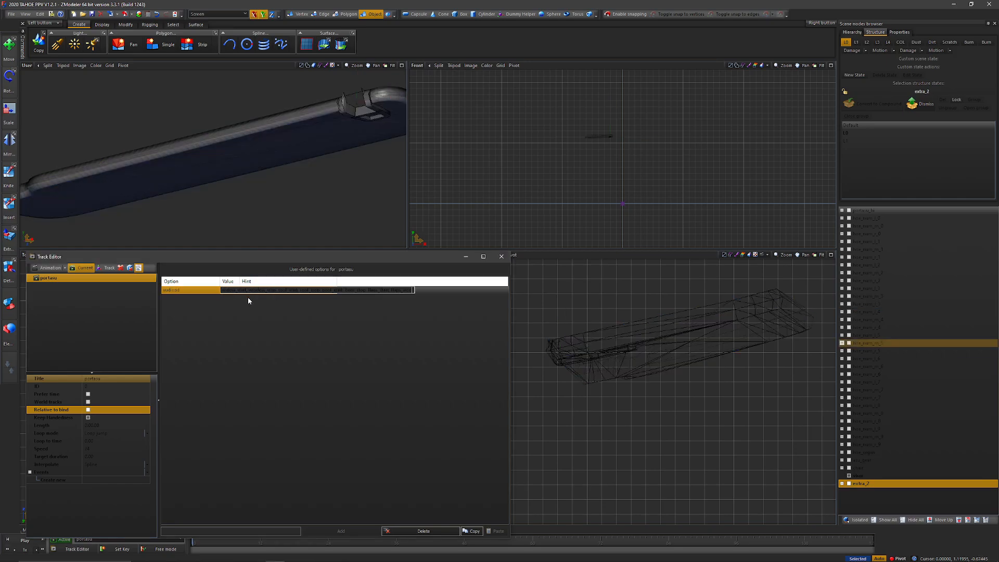
{"action": "key", "text": "Return"}
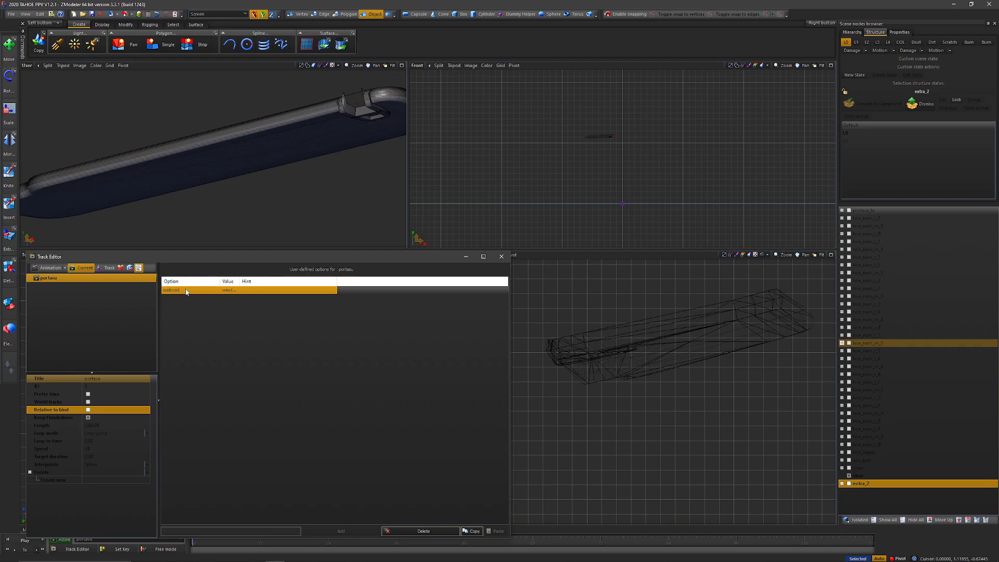
{"action": "left_click", "coordinate": [273, 144]}
{"action": "left_click", "coordinate": [302, 167]}
{"action": "double_click", "coordinate": [226, 290]}
{"action": "type", "text": "window_start, window_stop, roof_start, roof_stop, boot_start, boot_stop, flaps_start, flaps_stop"}
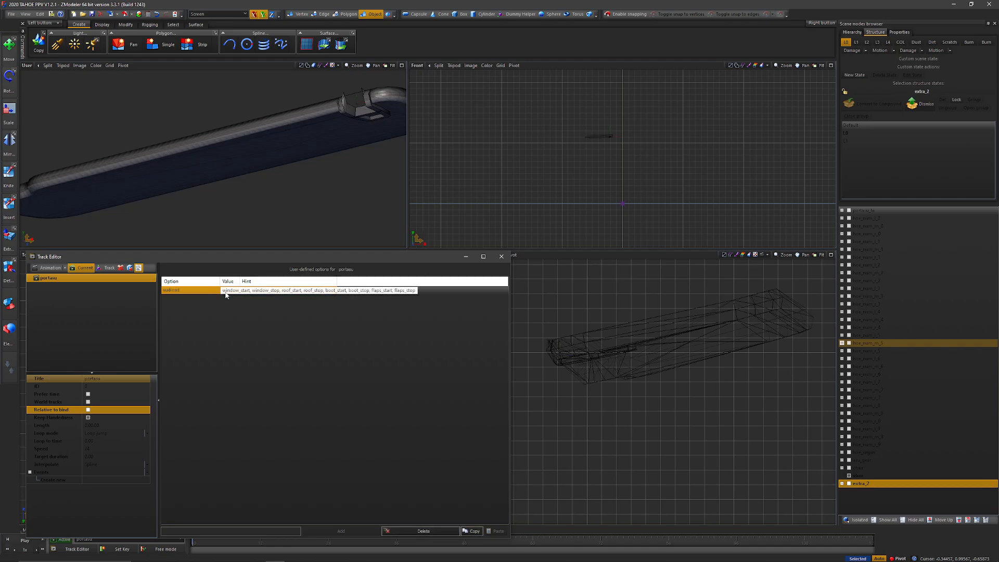
{"action": "key", "text": "Return"}
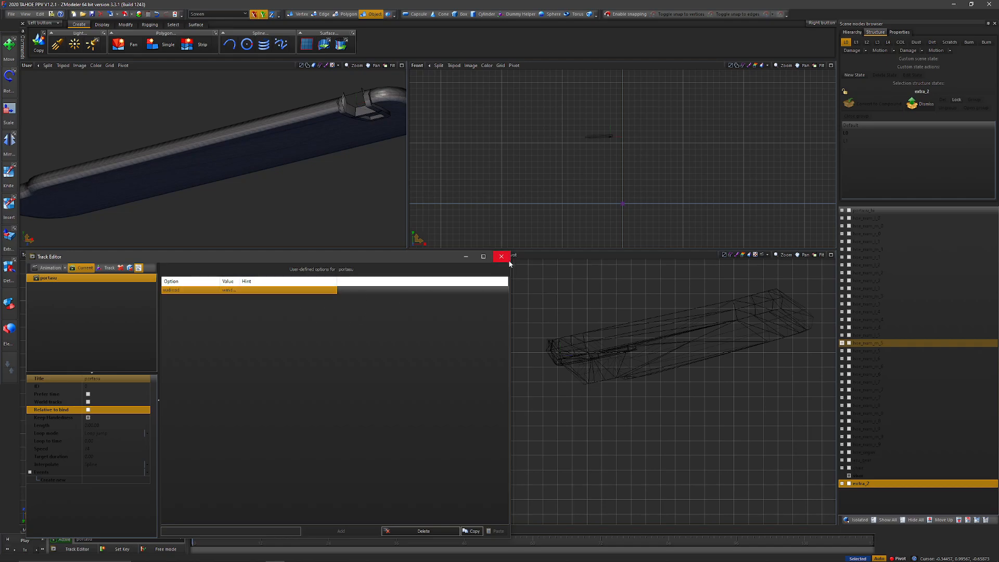
Step: Return to the portasu animation's tracks and rename its first track as rotate
{"action": "left_click", "coordinate": [68, 278]}
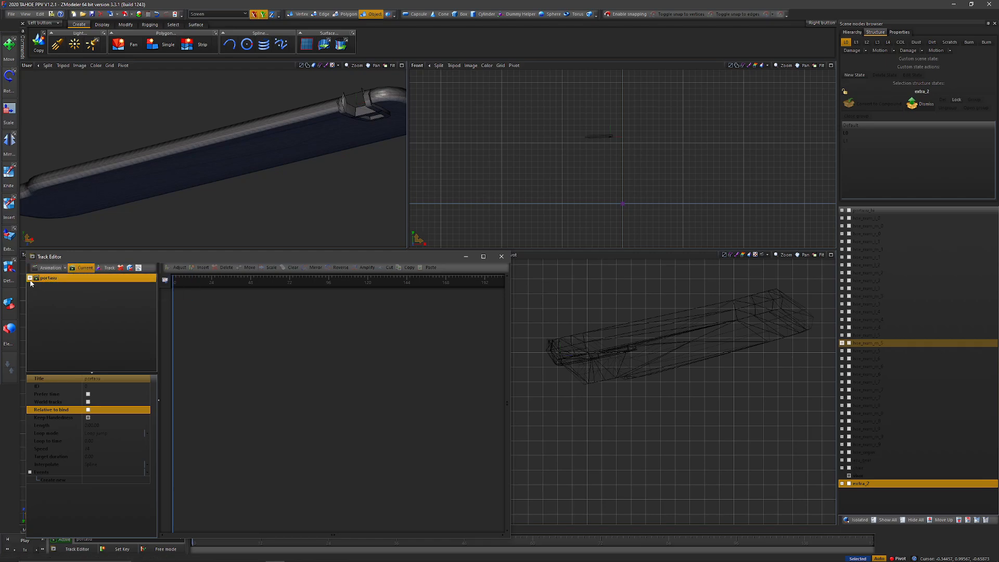
{"action": "left_click", "coordinate": [30, 279]}
{"action": "double_click", "coordinate": [80, 286]}
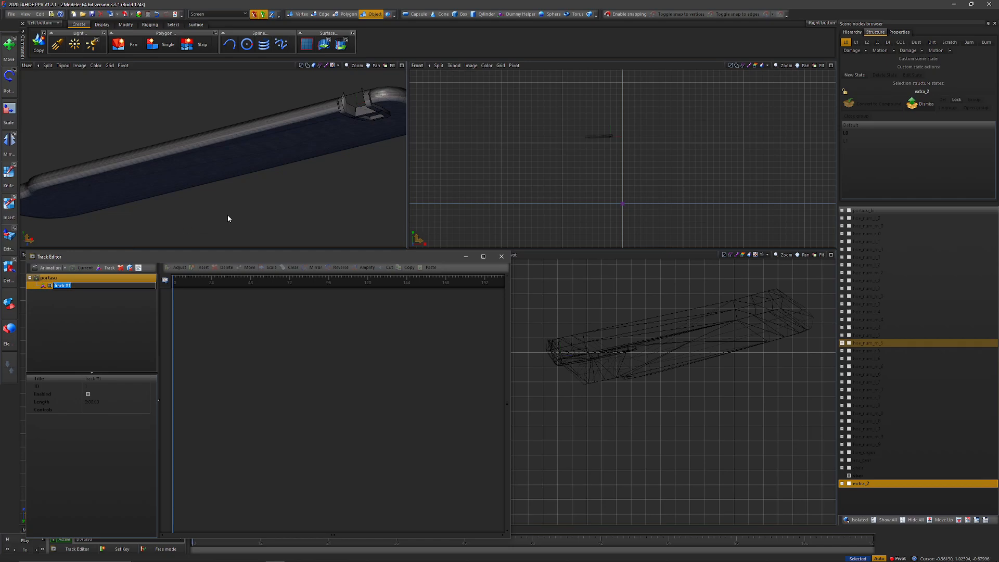
{"action": "type", "text": "rotate"}
{"action": "key", "text": "Return"}
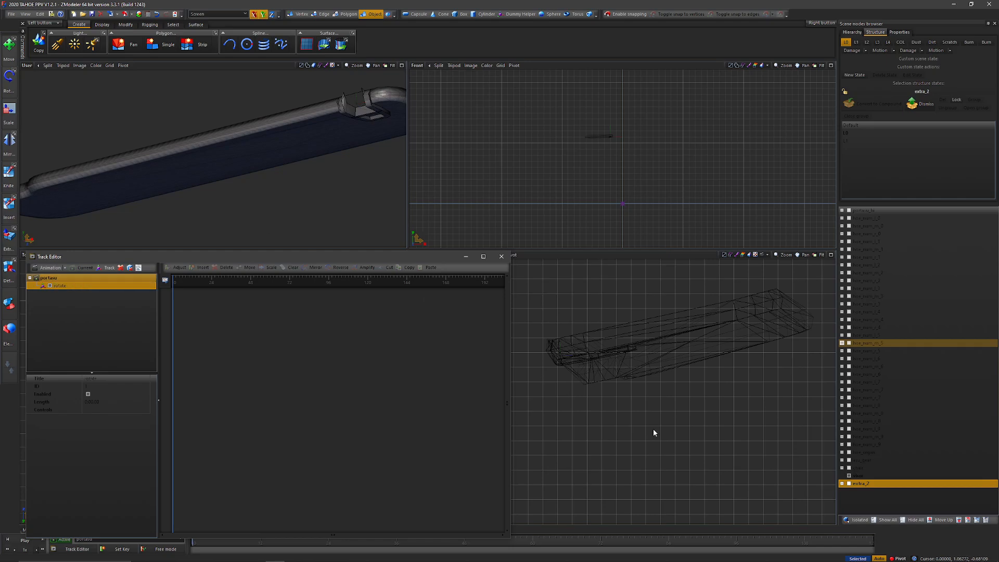
Step: Keep the rotate track enabled and display its expanded key curves in the timeline area
{"action": "left_click", "coordinate": [864, 475]}
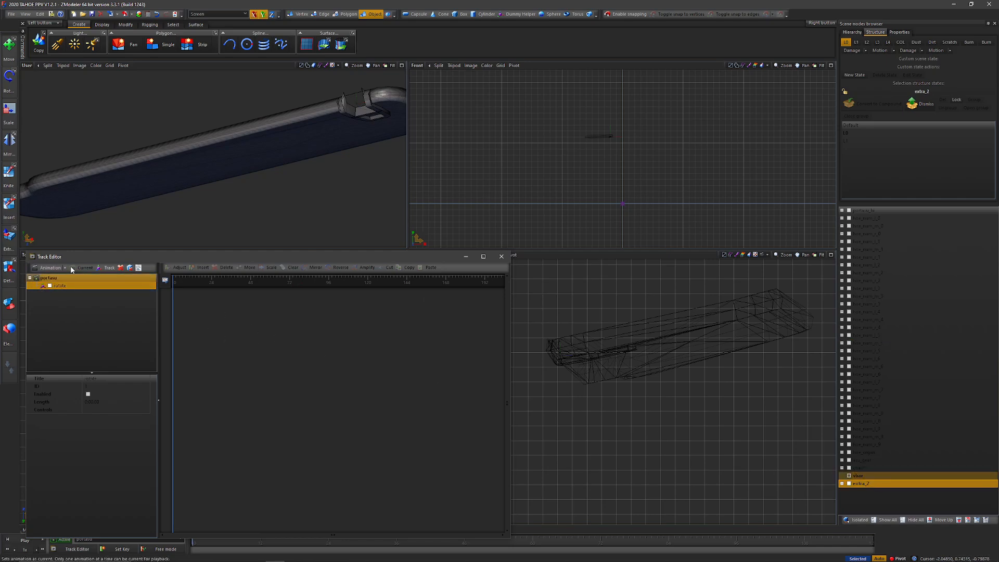
{"action": "left_click", "coordinate": [50, 285]}
{"action": "left_click_drag", "start_coordinate": [52, 286], "coordinate": [259, 337]}
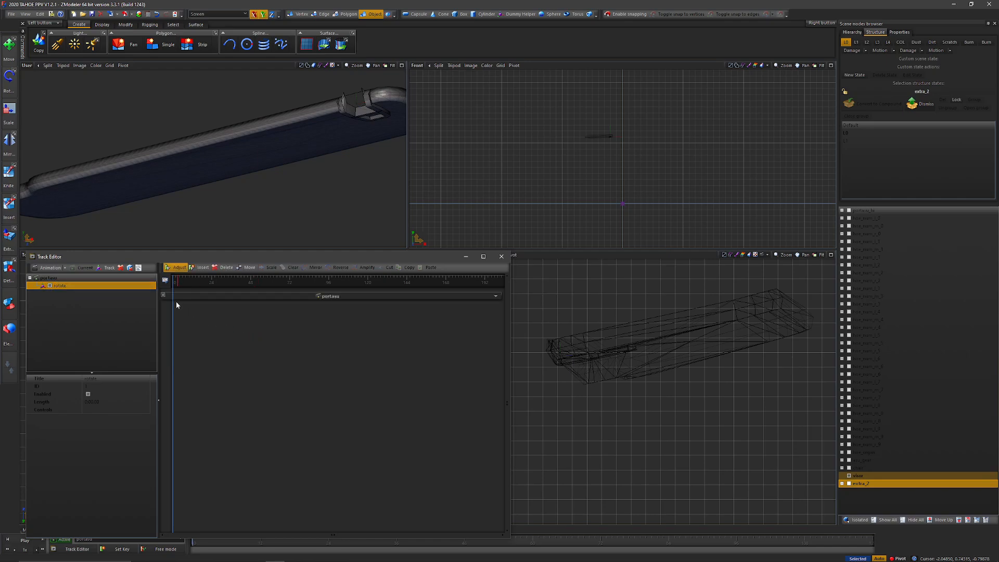
{"action": "left_click", "coordinate": [186, 297]}
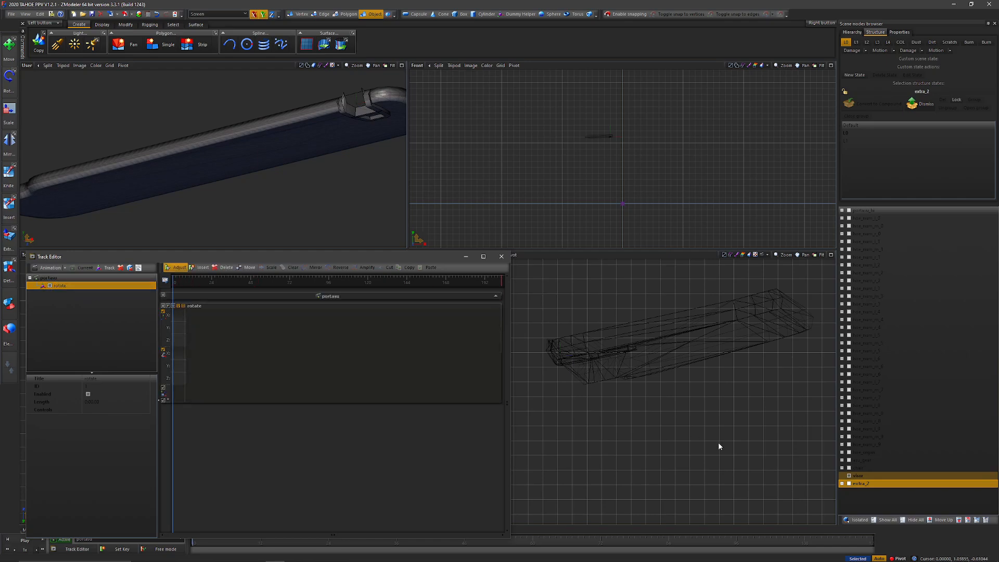
Step: Assign the visor dummy to the rotate track as its controlled object
{"action": "left_click", "coordinate": [865, 476]}
{"action": "left_click_drag", "start_coordinate": [862, 475], "coordinate": [644, 471]}
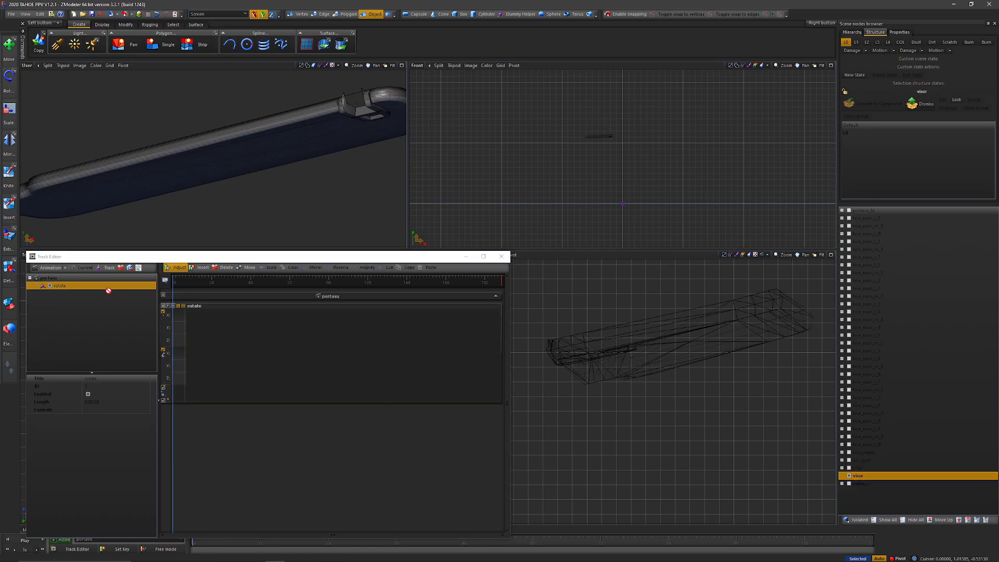
{"action": "left_click_drag", "start_coordinate": [108, 290], "coordinate": [108, 287]}
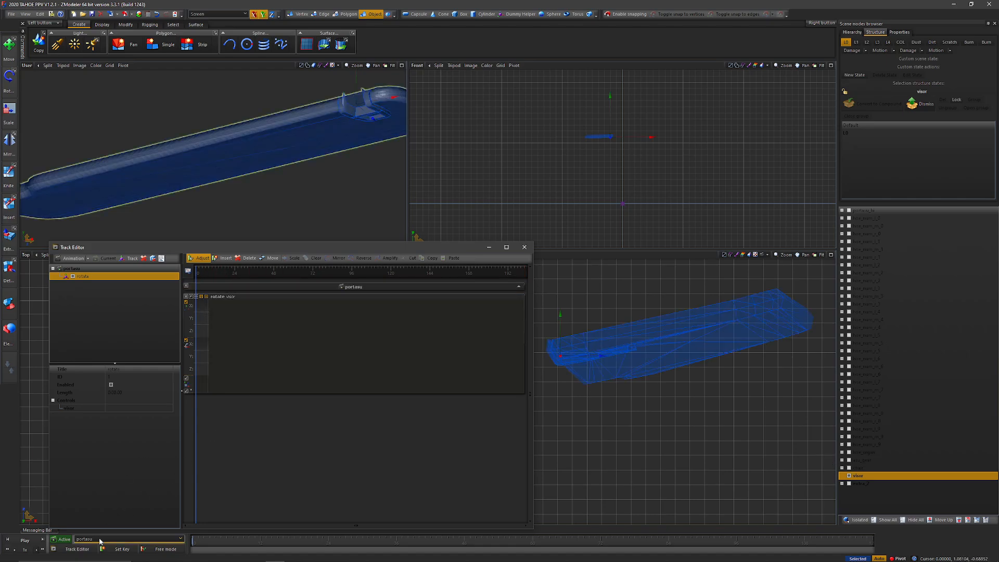
Step: Enable Free mode, select the visor, switch the axes to Local and set a key at the animation's start
{"action": "left_click", "coordinate": [167, 552]}
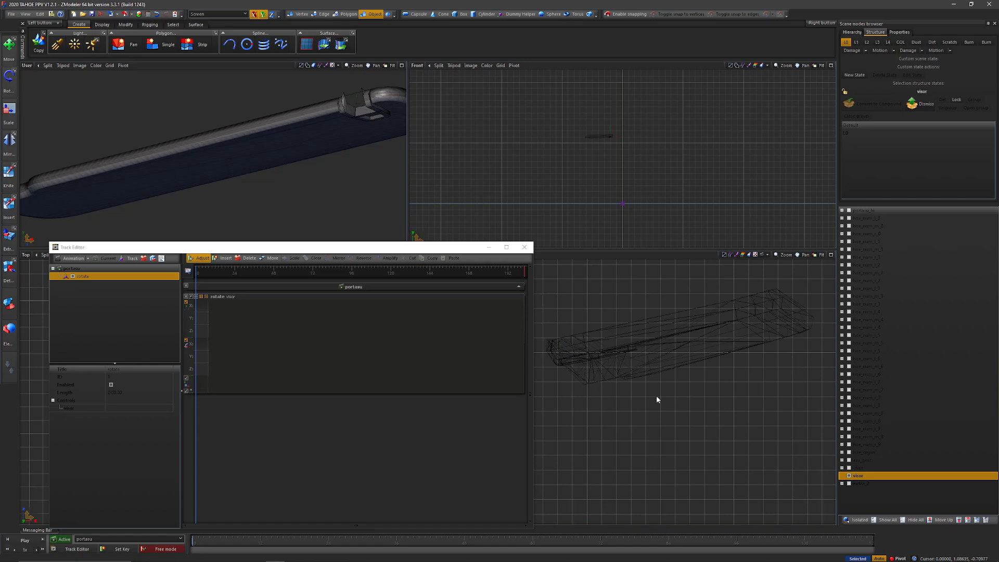
{"action": "left_click_drag", "start_coordinate": [656, 419], "coordinate": [562, 339]}
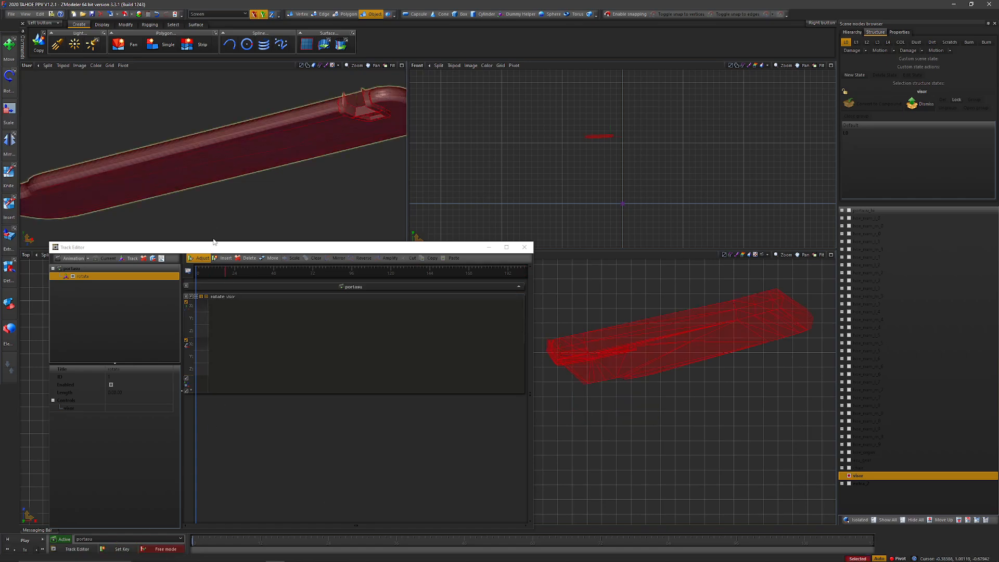
{"action": "left_click", "coordinate": [197, 14]}
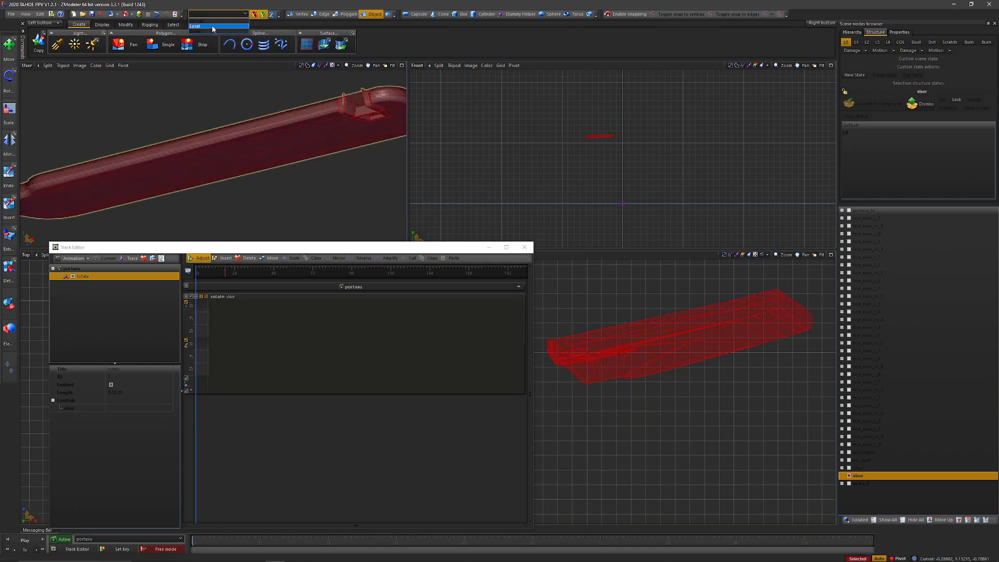
{"action": "left_click", "coordinate": [212, 27]}
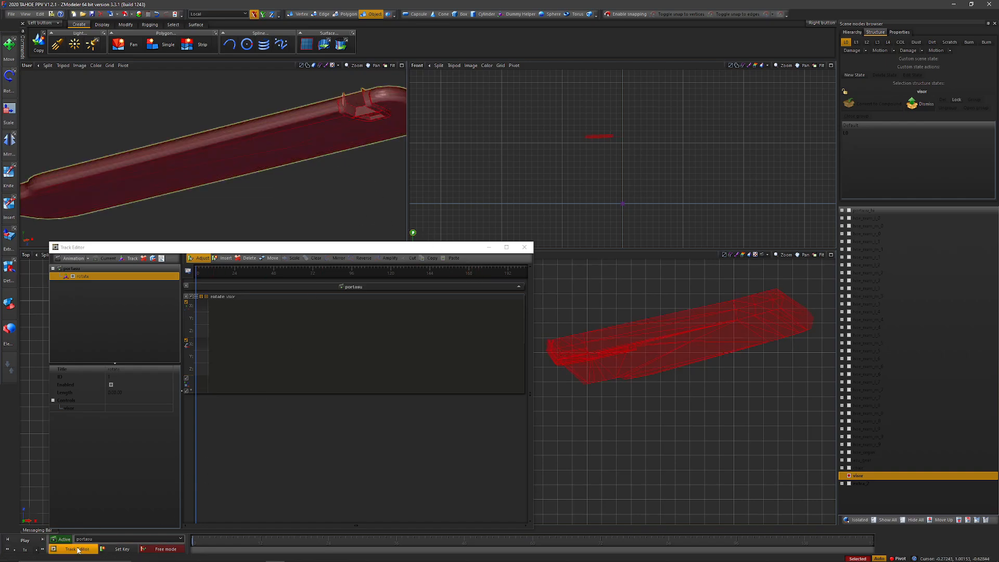
{"action": "left_click", "coordinate": [121, 550]}
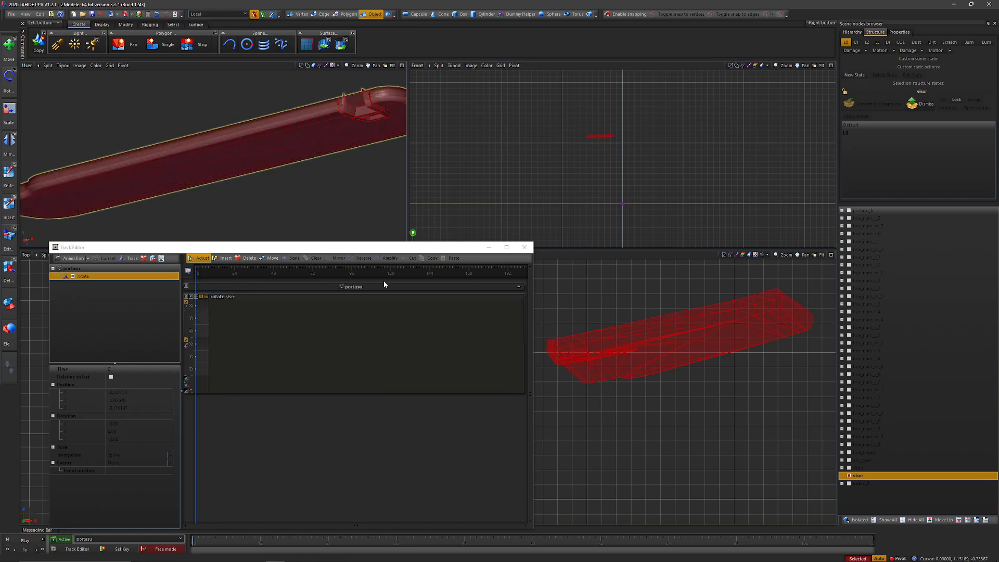
Step: Move the animation time to 0:01.00 and show the chassis around the visor for reference
{"action": "left_click", "coordinate": [235, 273]}
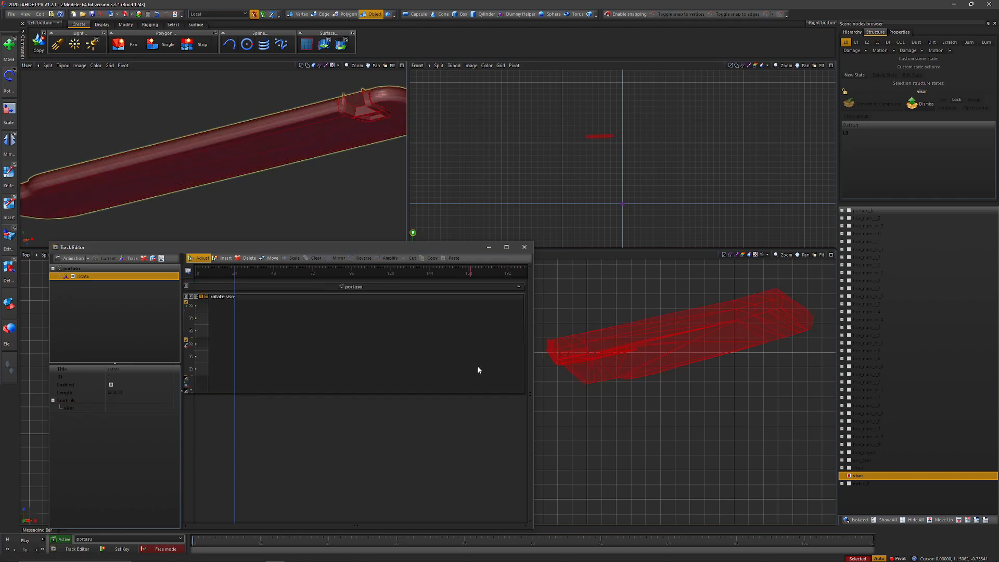
{"action": "left_click", "coordinate": [847, 213]}
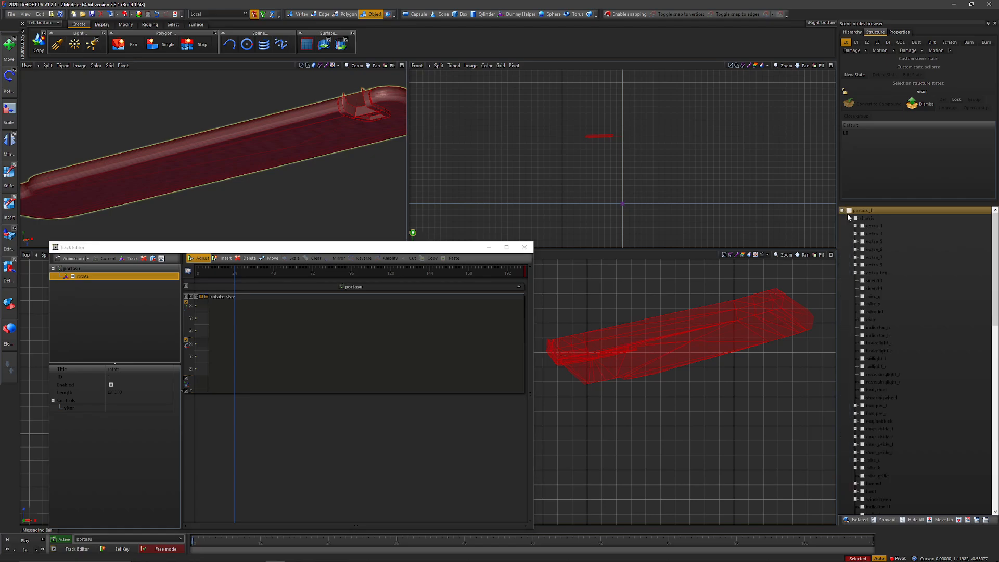
{"action": "left_click", "coordinate": [848, 218]}
{"action": "scroll", "coordinate": [308, 158], "scroll_direction": "down", "scroll_amount": 5}
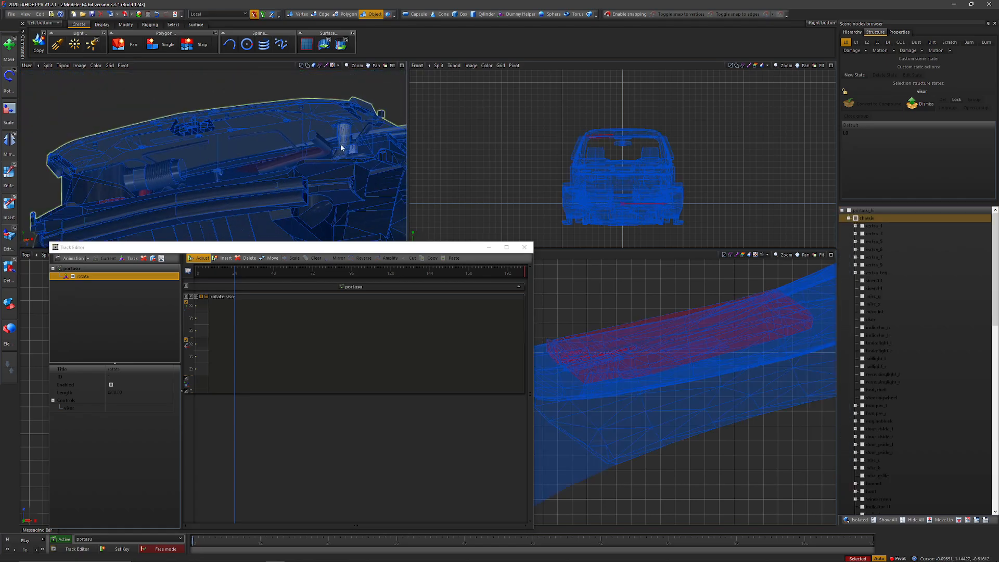
{"action": "middle_click_drag", "start_coordinate": [341, 148], "coordinate": [316, 163]}
{"action": "scroll", "coordinate": [286, 158], "scroll_direction": "up", "scroll_amount": 4}
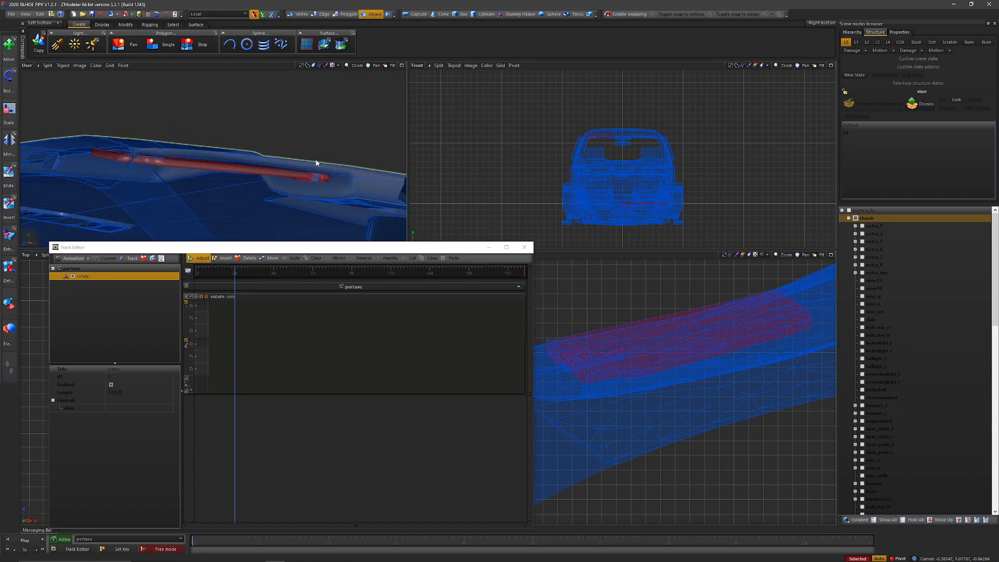
Step: Try to rotate the visor about its local Z axis by an entered angle and undo the rotation
{"action": "left_click", "coordinate": [315, 163]}
{"action": "key", "text": "r"}
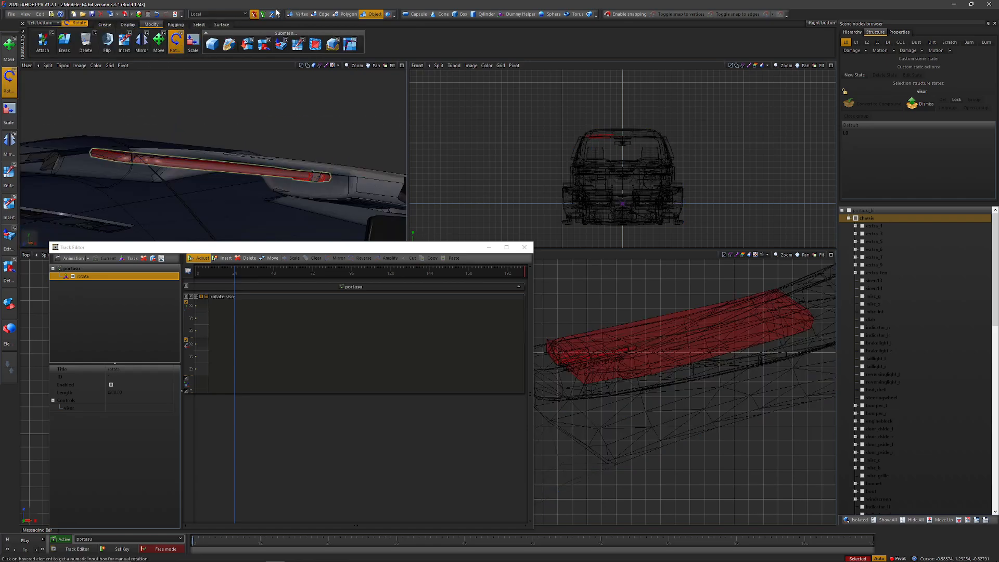
{"action": "left_click", "coordinate": [699, 344]}
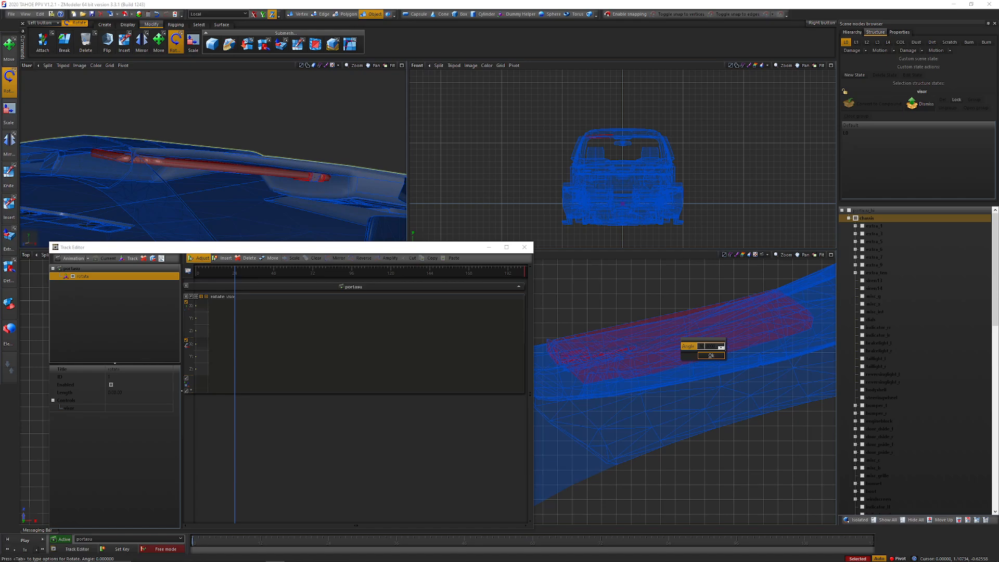
{"action": "left_click", "coordinate": [734, 342]}
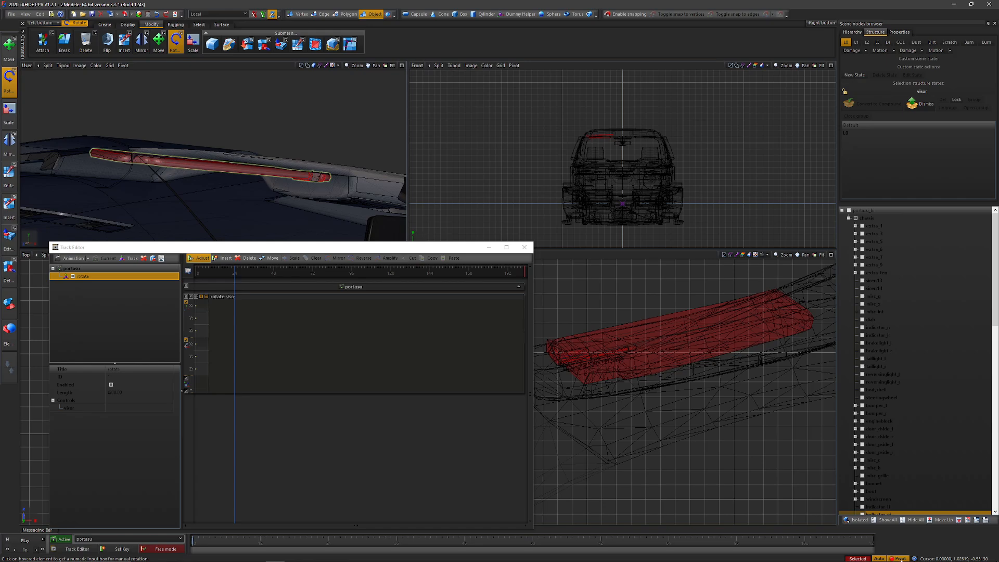
{"action": "left_click", "coordinate": [718, 392]}
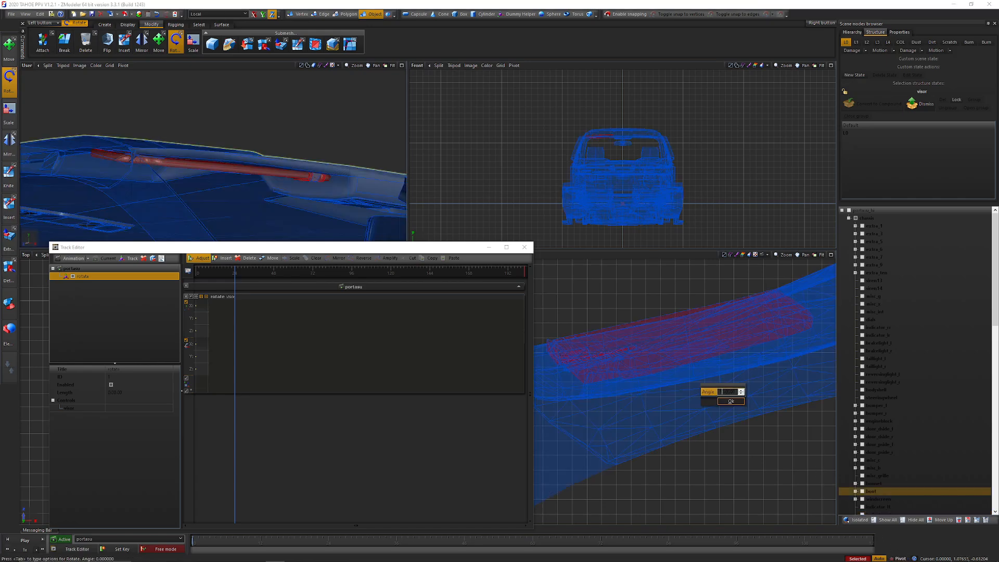
{"action": "left_click", "coordinate": [731, 401]}
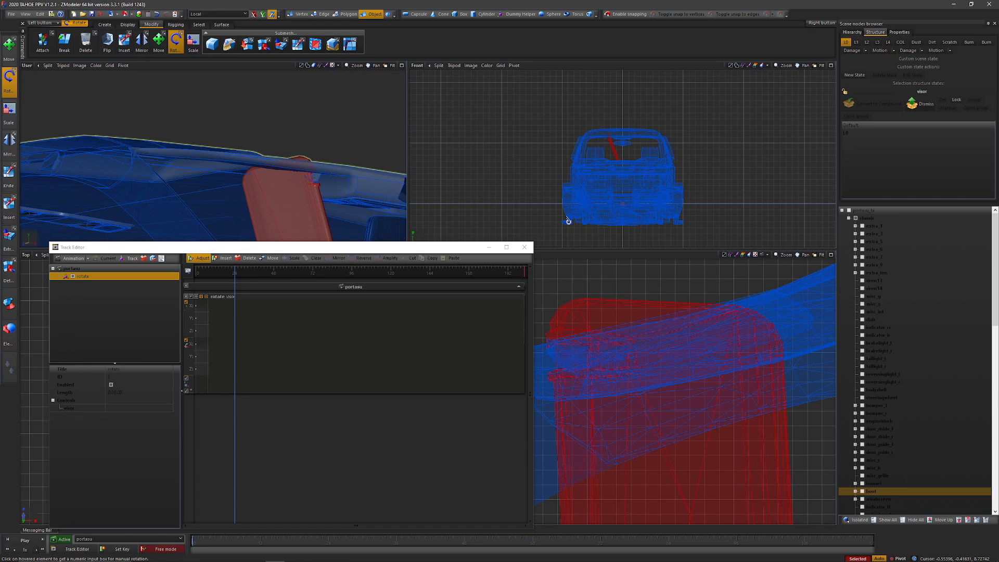
{"action": "key", "text": "ctrl+z"}
Step: Rotate the visor about its local X axis by an entered angle to fold it down over the windshield
{"action": "left_click", "coordinate": [253, 15]}
{"action": "left_click", "coordinate": [618, 336]}
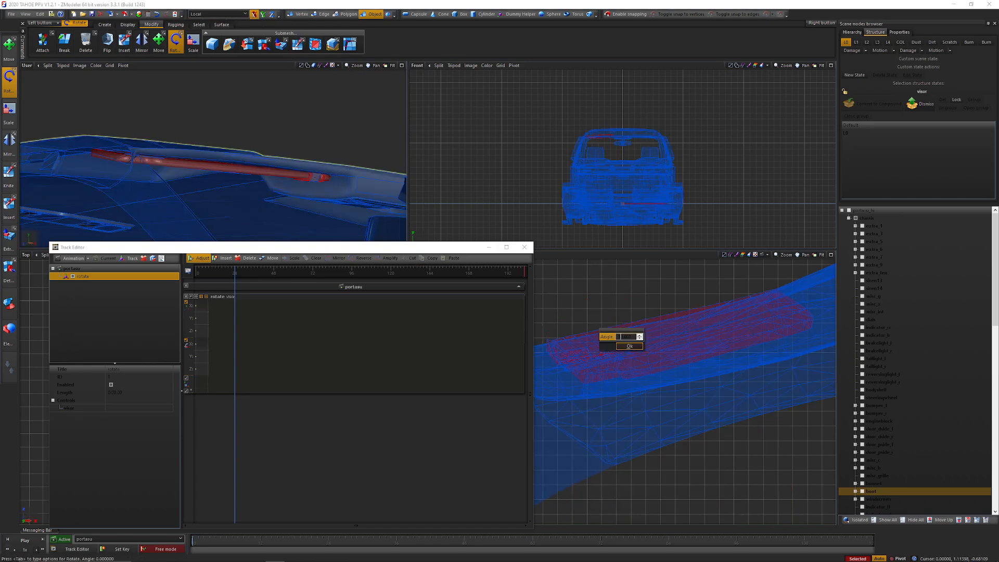
{"action": "key", "text": "Return"}
{"action": "scroll", "coordinate": [292, 189], "scroll_direction": "down", "scroll_amount": 3}
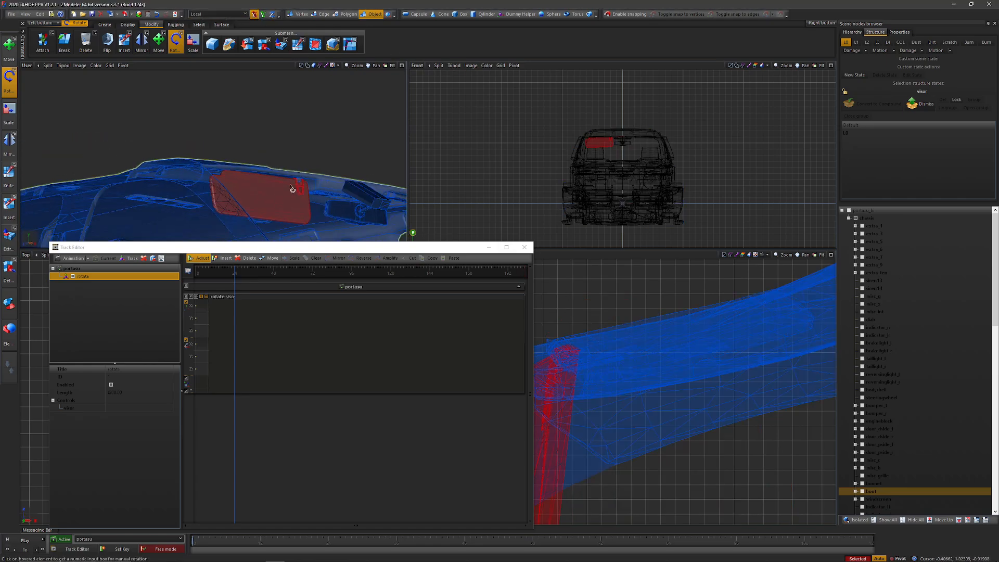
{"action": "middle_click_drag", "start_coordinate": [292, 189], "coordinate": [338, 182]}
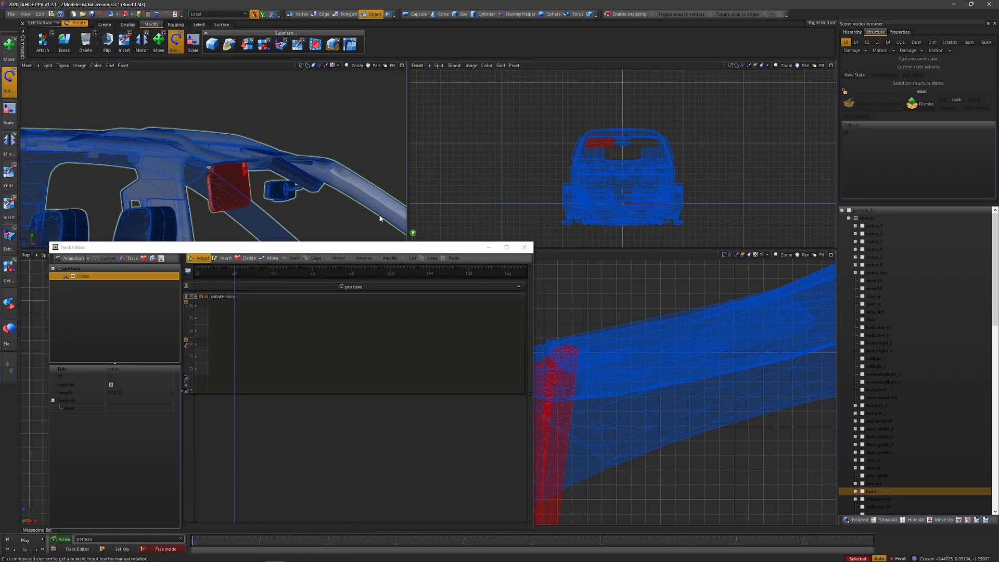
Step: Fine-tune the folded visor's tilt by rotating it freehand about its local X axis
{"action": "left_click_drag", "start_coordinate": [577, 350], "coordinate": [612, 380]}
{"action": "middle_click_drag", "start_coordinate": [322, 154], "coordinate": [302, 148]}
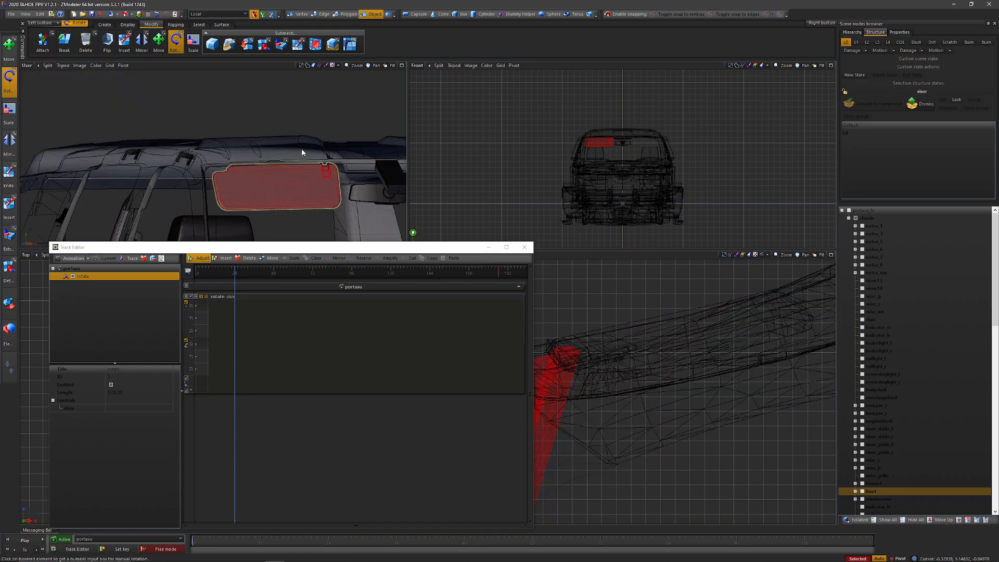
{"action": "left_click_drag", "start_coordinate": [576, 367], "coordinate": [590, 414]}
{"action": "scroll", "coordinate": [296, 157], "scroll_direction": "up", "scroll_amount": 6}
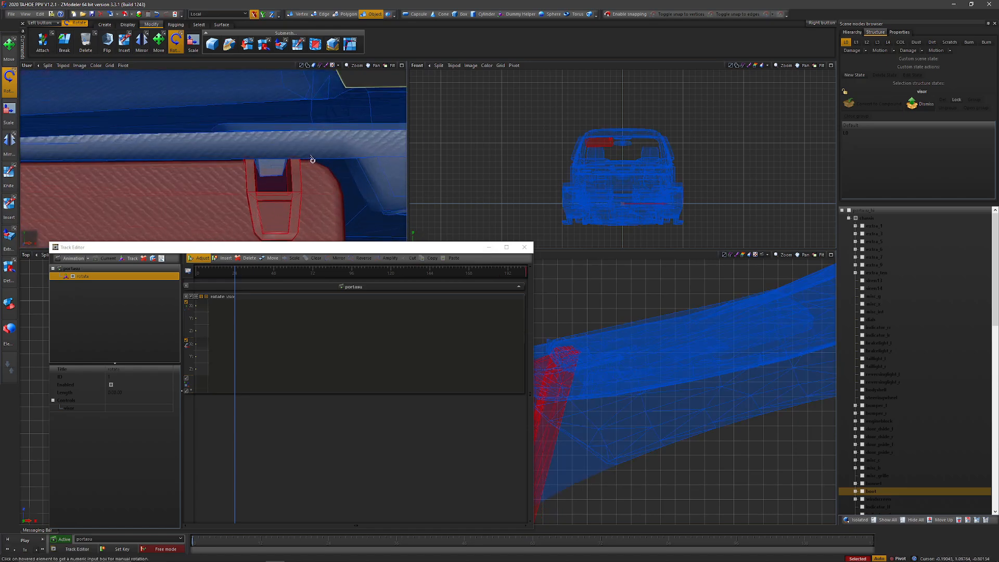
Step: Move the visor freehand along its local Y axis to bring its clip level with the mount on the headliner
{"action": "left_click", "coordinate": [158, 41]}
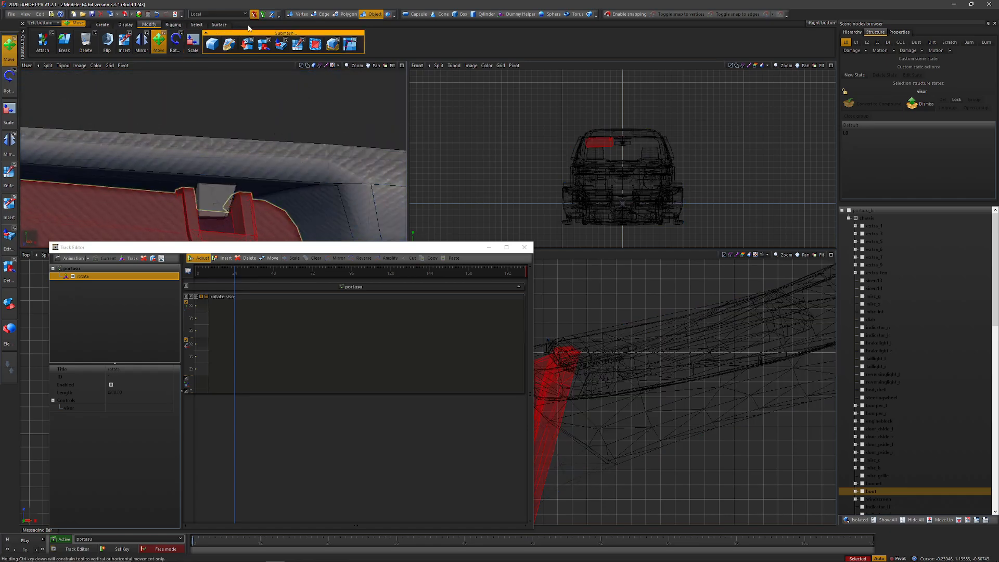
{"action": "scroll", "coordinate": [180, 188], "scroll_direction": "up", "scroll_amount": 3}
{"action": "scroll", "coordinate": [181, 188], "scroll_direction": "up", "scroll_amount": 2}
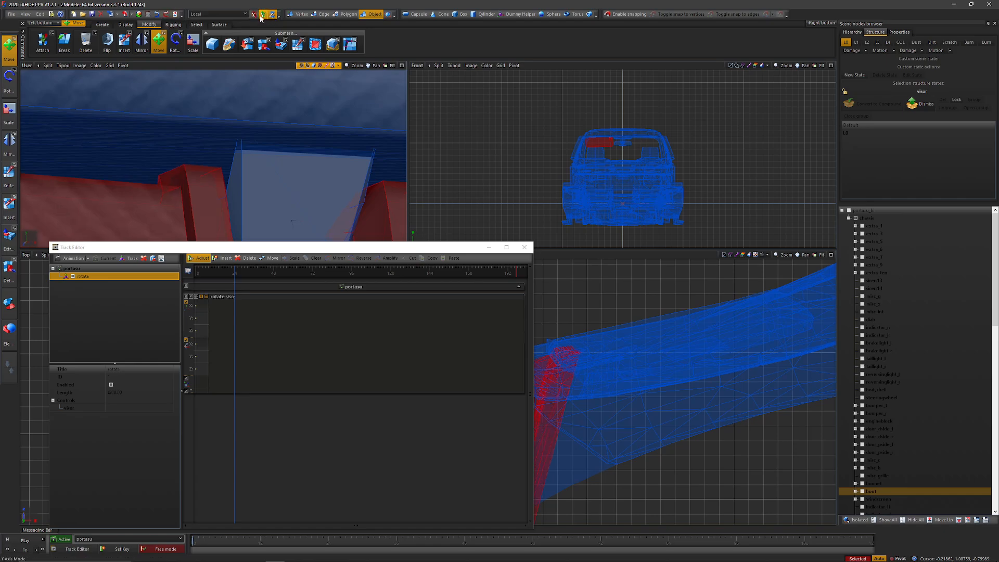
{"action": "left_click", "coordinate": [262, 15]}
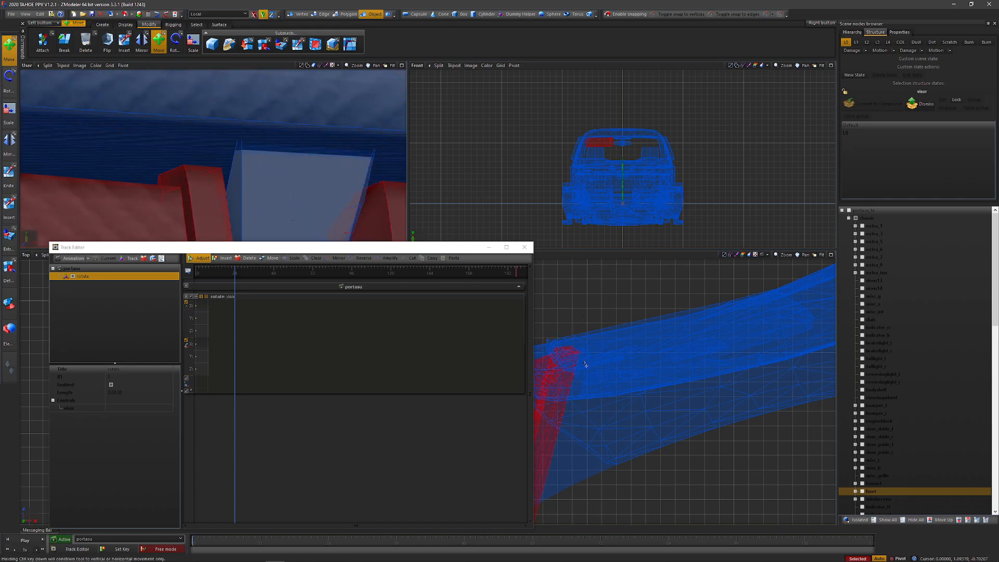
{"action": "scroll", "coordinate": [559, 379], "scroll_direction": "up", "scroll_amount": 6}
{"action": "left_click_drag", "start_coordinate": [586, 357], "coordinate": [580, 330]}
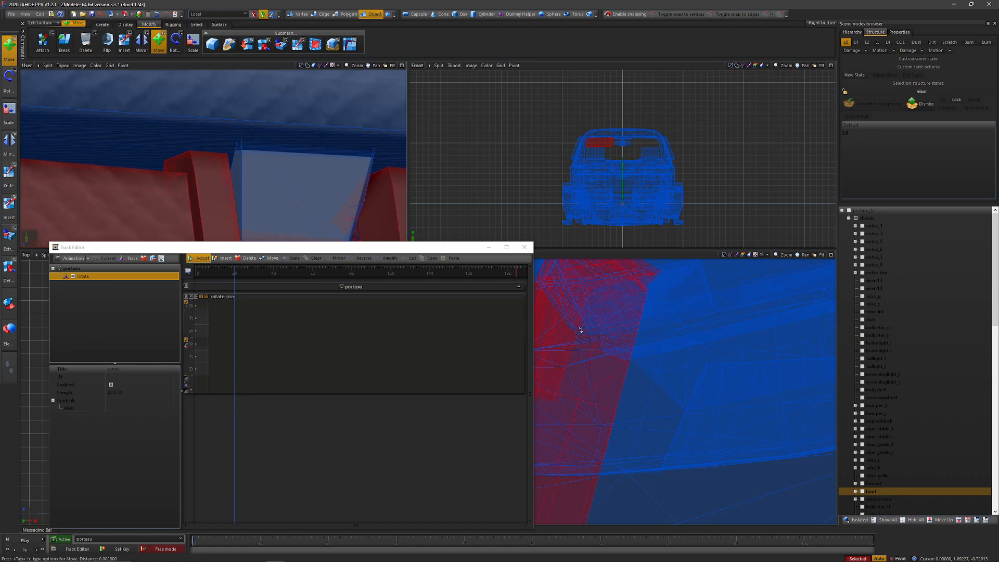
Step: Minimise the track editor and shift the visor freehand along its local Z axis to line its clip up with the mount
{"action": "left_click", "coordinate": [488, 246]}
{"action": "scroll", "coordinate": [350, 173], "scroll_direction": "down", "scroll_amount": 5}
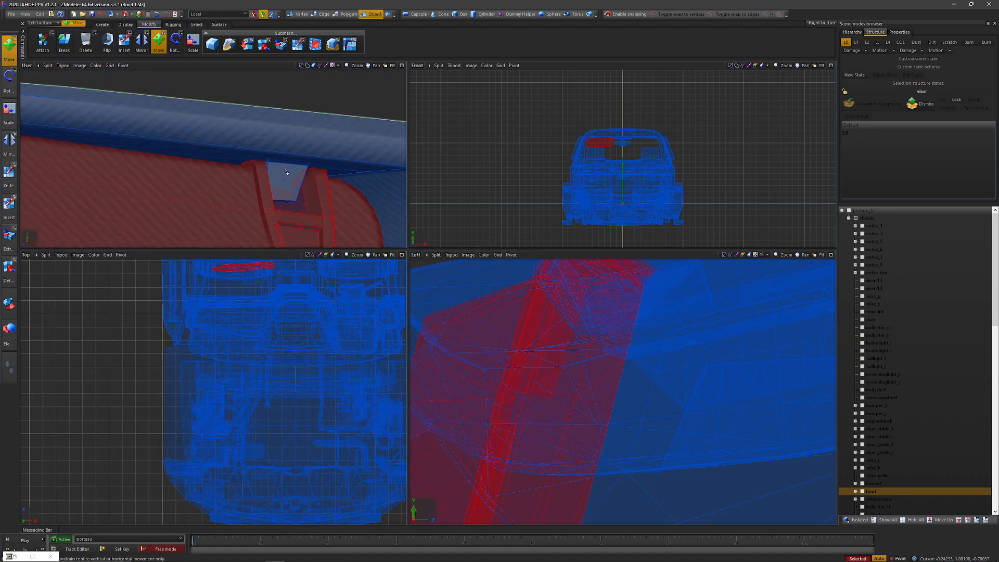
{"action": "scroll", "coordinate": [286, 171], "scroll_direction": "up", "scroll_amount": 8}
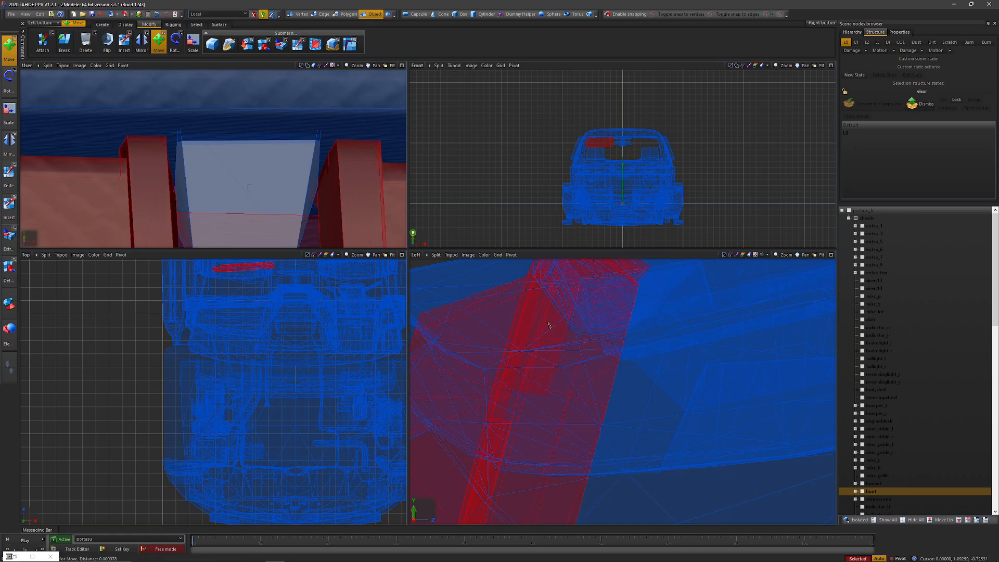
{"action": "left_click", "coordinate": [271, 14]}
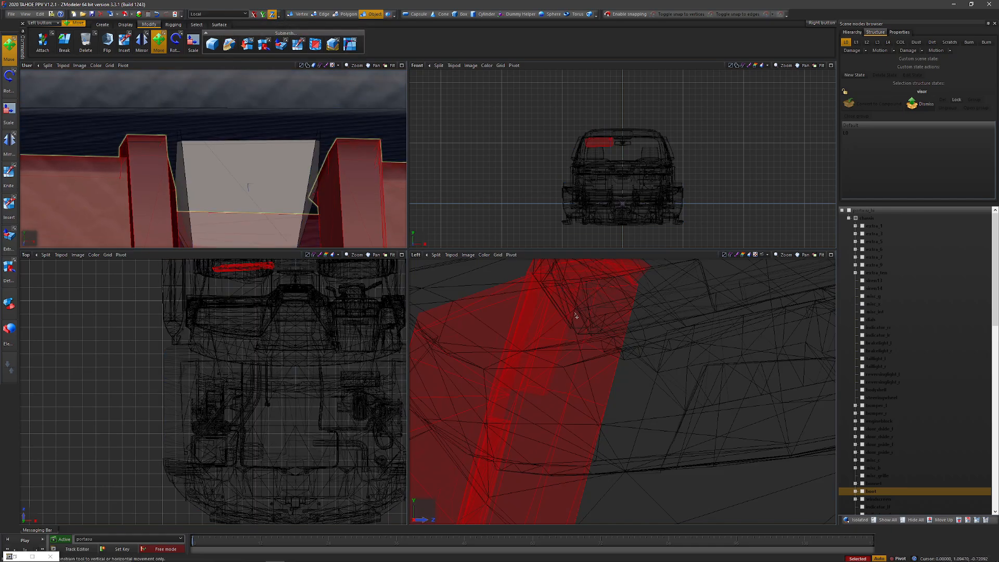
{"action": "left_click_drag", "start_coordinate": [576, 316], "coordinate": [577, 323]}
{"action": "middle_click_drag", "start_coordinate": [292, 158], "coordinate": [218, 147], "text": "alt"}
{"action": "scroll", "coordinate": [311, 163], "scroll_direction": "down", "scroll_amount": 3}
{"action": "scroll", "coordinate": [219, 148], "scroll_direction": "up", "scroll_amount": 3}
Step: Adjust the visor's position freehand along its local Y axis, checking the clip against its mount
{"action": "left_click", "coordinate": [263, 15]}
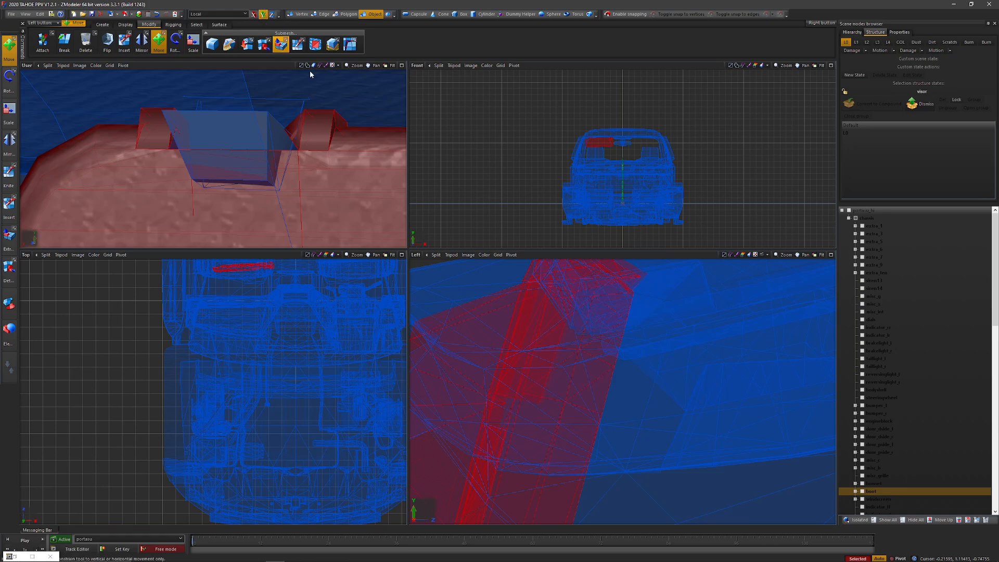
{"action": "left_click_drag", "start_coordinate": [549, 366], "coordinate": [559, 446]}
{"action": "middle_click_drag", "start_coordinate": [287, 138], "coordinate": [267, 176], "text": "alt"}
{"action": "scroll", "coordinate": [178, 161], "scroll_direction": "down", "scroll_amount": 5}
{"action": "scroll", "coordinate": [208, 162], "scroll_direction": "up", "scroll_amount": 4}
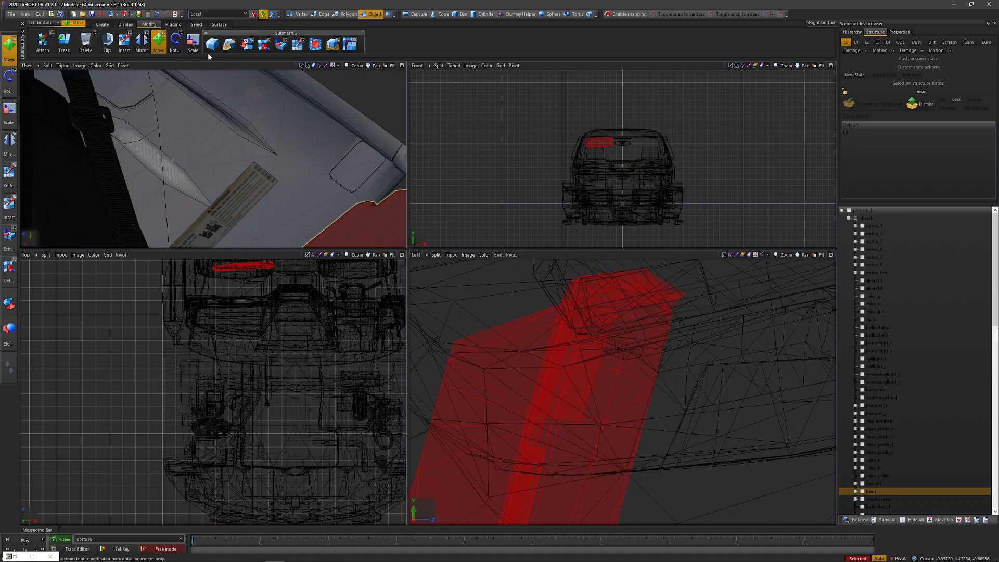
Step: Try to rotate the visor freehand about its local Y axis and undo the rotation
{"action": "left_click", "coordinate": [176, 42]}
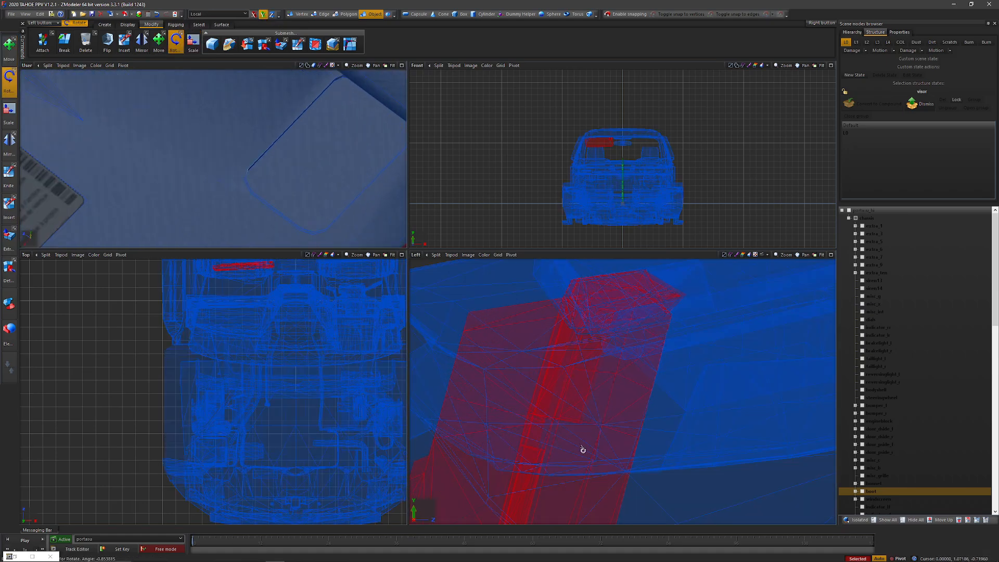
{"action": "scroll", "coordinate": [285, 161], "scroll_direction": "down", "scroll_amount": 4}
{"action": "key", "text": "ctrl+z"}
Step: Rotate the visor freehand about its local Z axis to straighten it against the windshield
{"action": "left_click", "coordinate": [272, 14]}
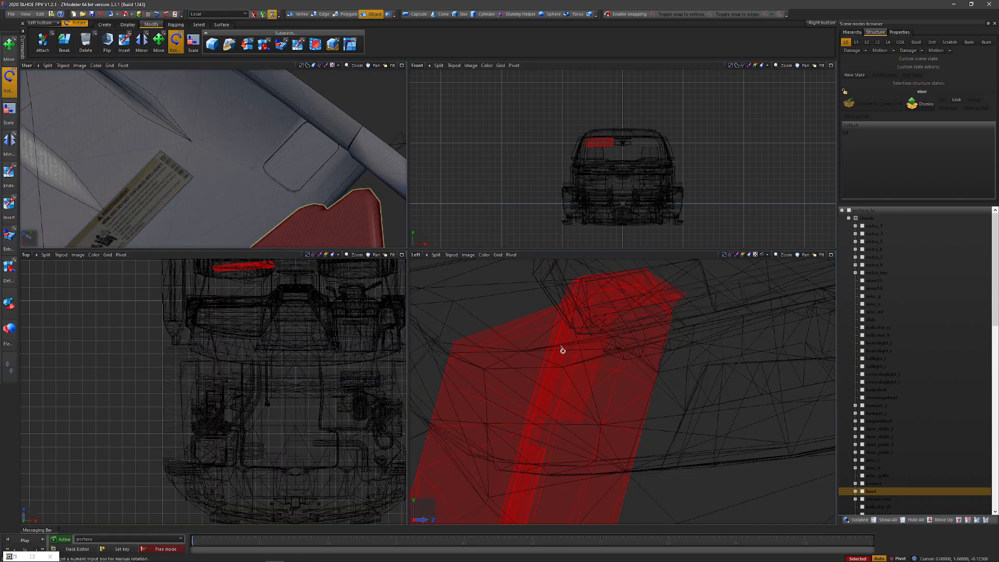
{"action": "mouse_move", "coordinate": [562, 350]}
{"action": "left_mouse_down"}
{"action": "mouse_move", "coordinate": [546, 328]}
{"action": "mouse_move", "coordinate": [560, 454]}
{"action": "mouse_move", "coordinate": [561, 367]}
{"action": "left_mouse_up"}
{"action": "scroll", "coordinate": [240, 201], "scroll_direction": "down", "scroll_amount": 4}
{"action": "middle_click_drag", "start_coordinate": [241, 201], "coordinate": [286, 179]}
{"action": "left_click_drag", "start_coordinate": [546, 391], "coordinate": [545, 430]}
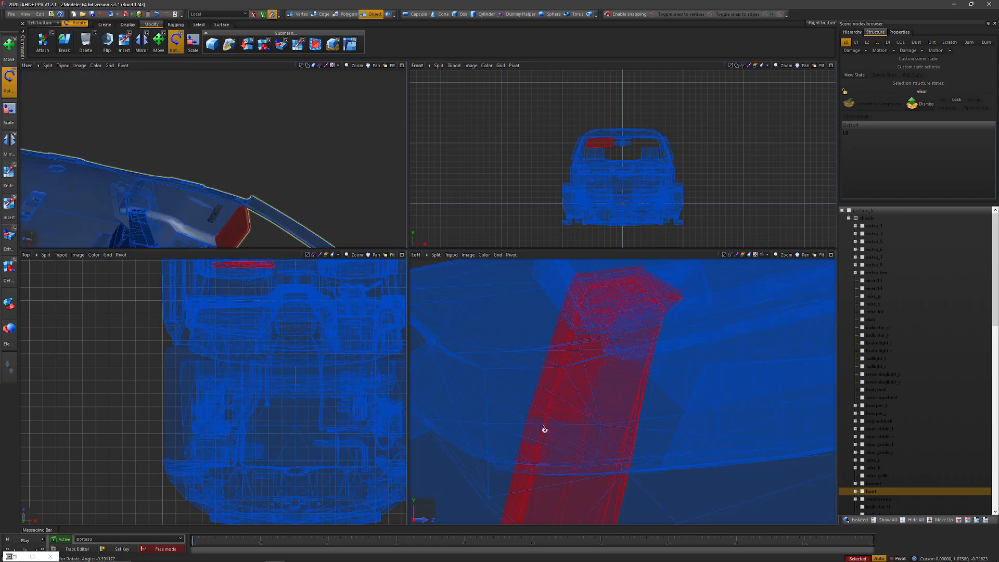
{"action": "middle_click_drag", "start_coordinate": [281, 167], "coordinate": [217, 156]}
{"action": "middle_click_drag", "start_coordinate": [224, 201], "coordinate": [221, 234]}
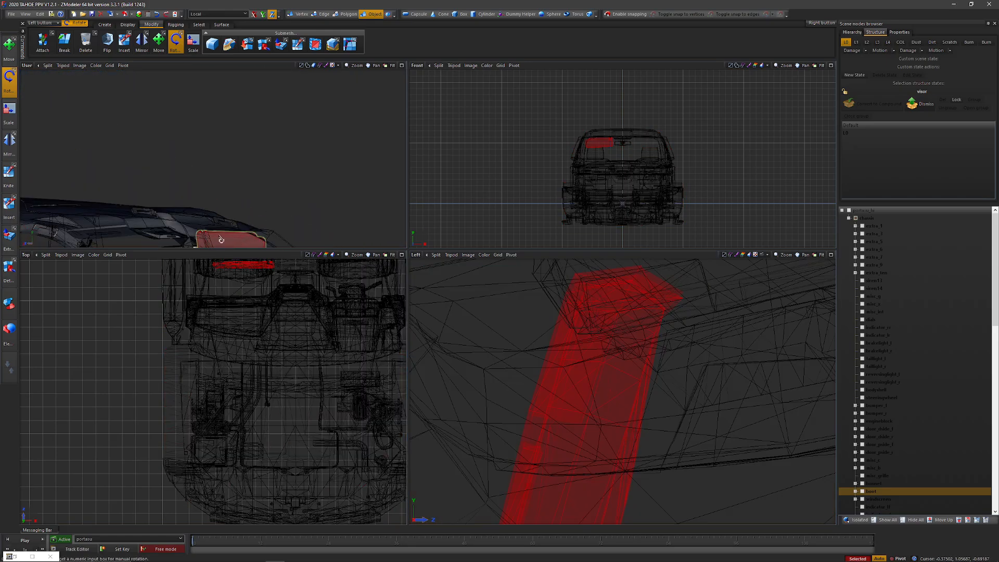
Step: Refine the visor's rotation about its local Z axis, checking the outer corner against the roof frame
{"action": "scroll", "coordinate": [223, 229], "scroll_direction": "up", "scroll_amount": 6}
{"action": "middle_click_drag", "start_coordinate": [222, 173], "coordinate": [330, 149]}
{"action": "scroll", "coordinate": [317, 159], "scroll_direction": "down", "scroll_amount": 3}
{"action": "left_click", "coordinate": [581, 316]}
{"action": "left_click_drag", "start_coordinate": [582, 316], "coordinate": [542, 384]}
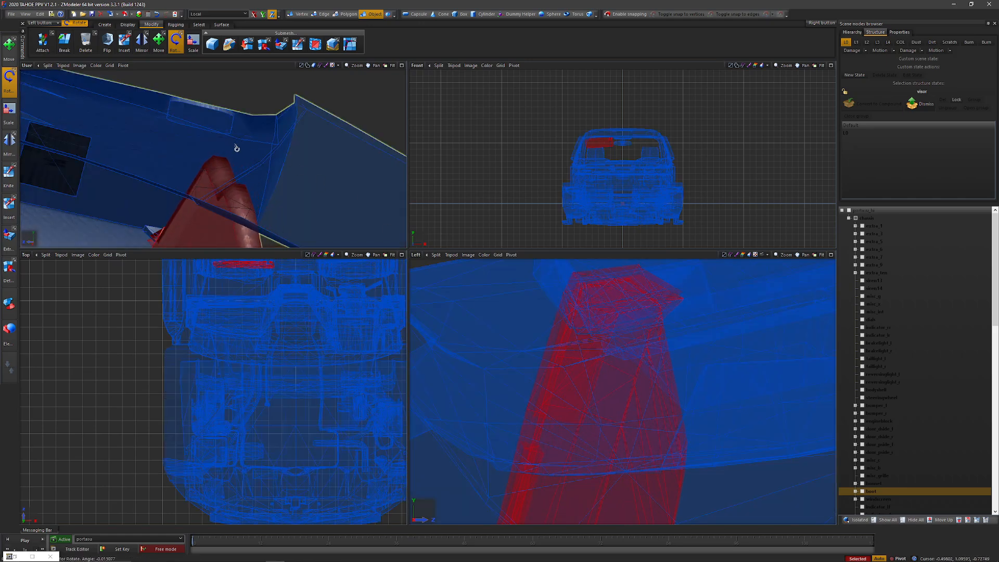
{"action": "middle_click_drag", "start_coordinate": [236, 149], "coordinate": [274, 146]}
{"action": "middle_click_drag", "start_coordinate": [254, 87], "coordinate": [235, 78]}
Step: Switch the constraint to the local Y axis and rotate the visor freehand to level its upper edge with the headliner
{"action": "left_click", "coordinate": [263, 14]}
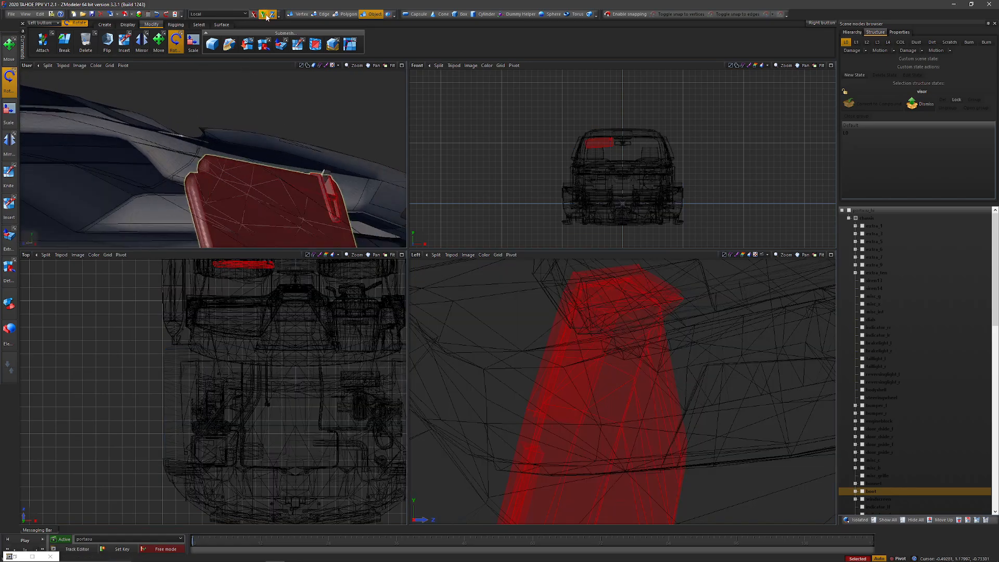
{"action": "left_click", "coordinate": [272, 14]}
{"action": "left_click_drag", "start_coordinate": [579, 321], "coordinate": [585, 425]}
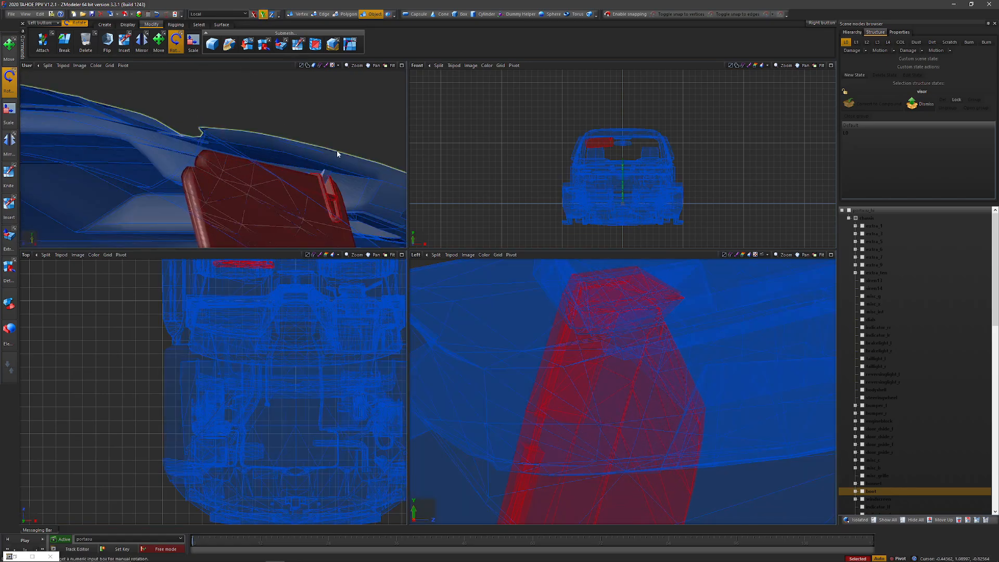
{"action": "middle_click_drag", "start_coordinate": [337, 151], "coordinate": [292, 140]}
{"action": "left_click_drag", "start_coordinate": [581, 338], "coordinate": [631, 383]}
{"action": "middle_click_drag", "start_coordinate": [240, 104], "coordinate": [159, 126]}
Step: Fine-tune the visor's rotation about its local Y axis while comparing its clip and upper edge with the roof
{"action": "scroll", "coordinate": [260, 155], "scroll_direction": "up", "scroll_amount": 4}
{"action": "scroll", "coordinate": [303, 152], "scroll_direction": "up", "scroll_amount": 8}
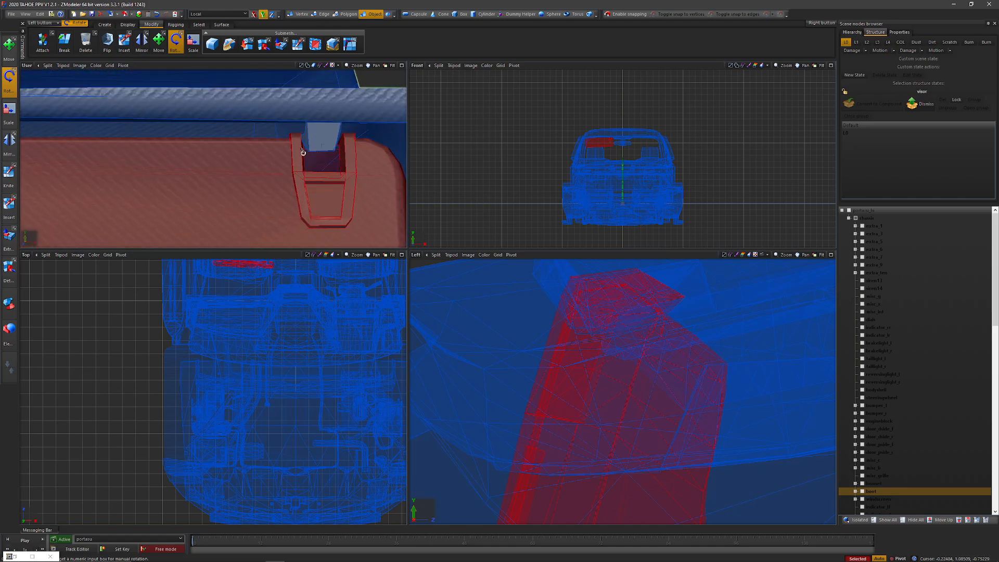
{"action": "scroll", "coordinate": [302, 152], "scroll_direction": "down", "scroll_amount": 8}
{"action": "left_click", "coordinate": [589, 331]}
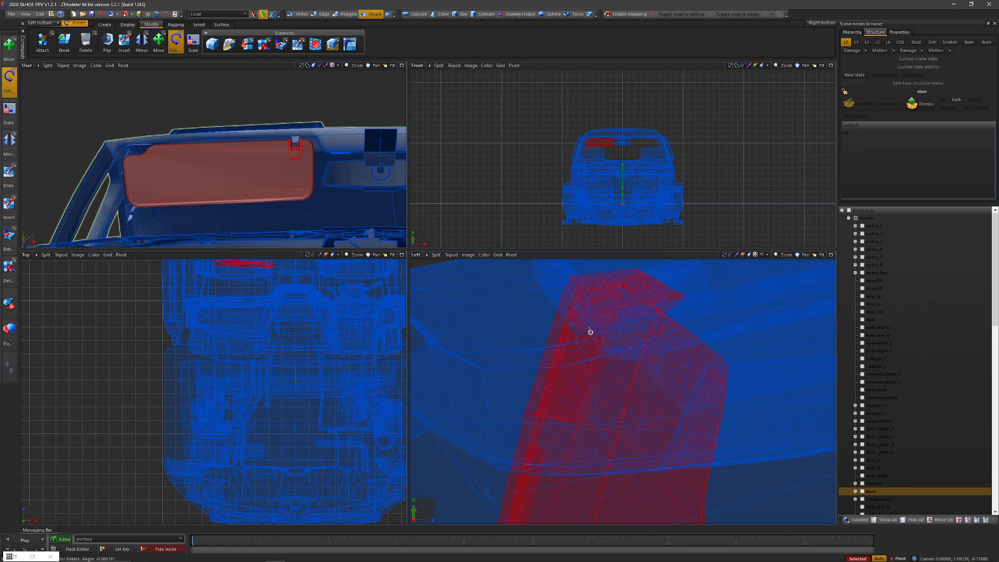
{"action": "left_click_drag", "start_coordinate": [586, 336], "coordinate": [587, 341]}
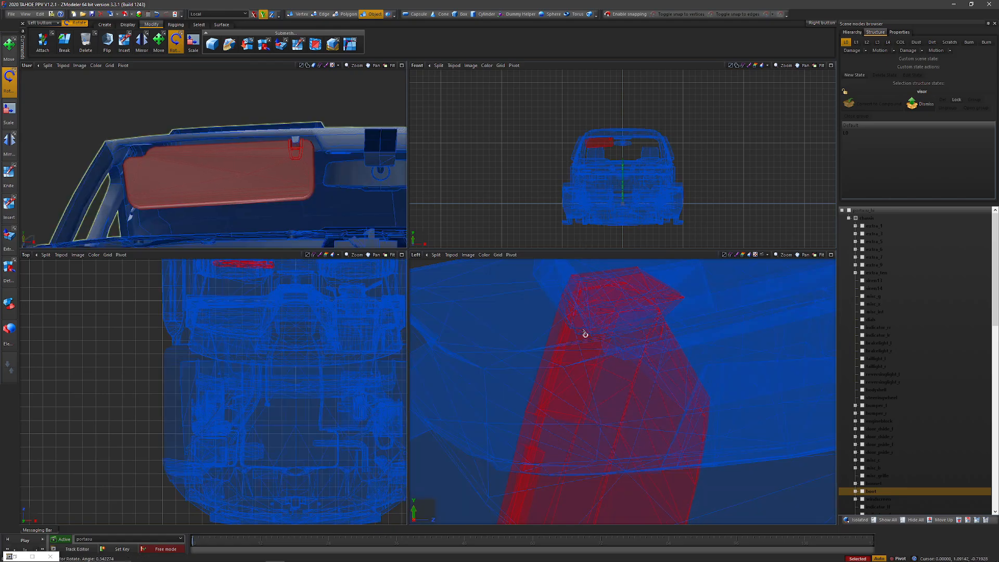
Step: Try to shift the visor freehand with the Move tool, using its local Y and Z axes
{"action": "left_click", "coordinate": [159, 43]}
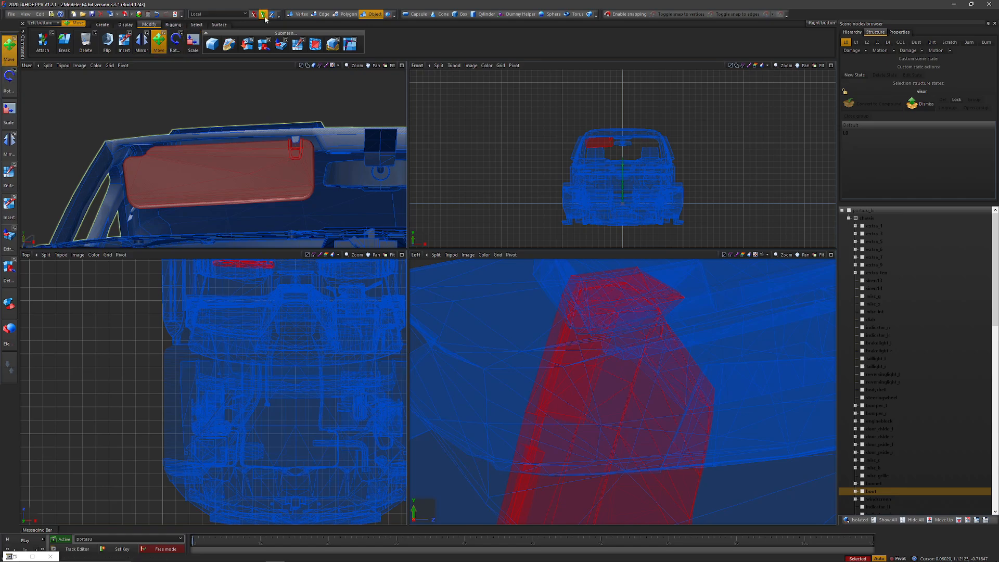
{"action": "mouse_move", "coordinate": [641, 356]}
{"action": "left_mouse_down"}
{"action": "mouse_move", "coordinate": [619, 352]}
{"action": "mouse_move", "coordinate": [615, 317]}
{"action": "mouse_move", "coordinate": [645, 338]}
{"action": "left_mouse_up"}
{"action": "left_click", "coordinate": [272, 14]}
{"action": "scroll", "coordinate": [260, 134], "scroll_direction": "up", "scroll_amount": 5}
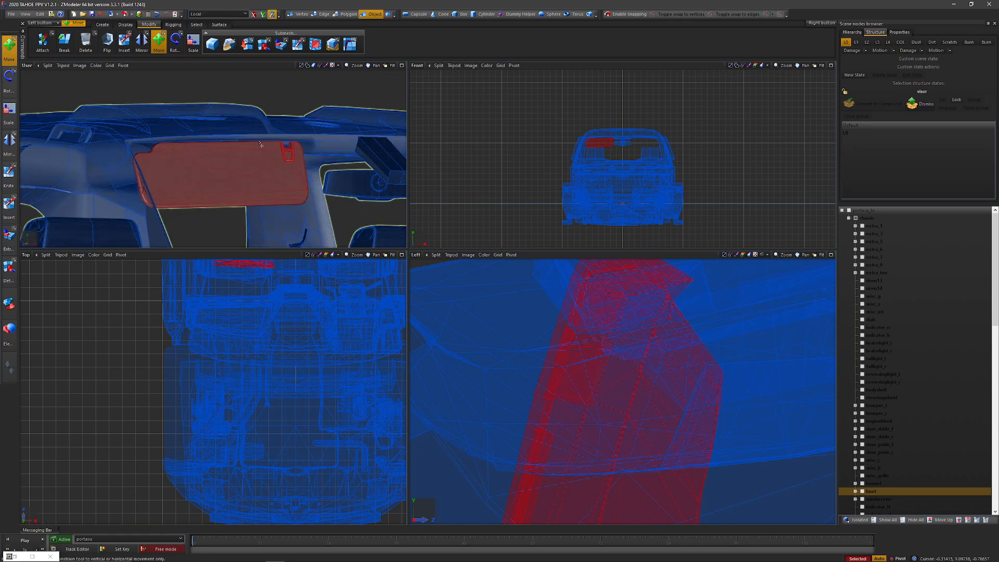
{"action": "middle_click_drag", "start_coordinate": [295, 155], "coordinate": [206, 150]}
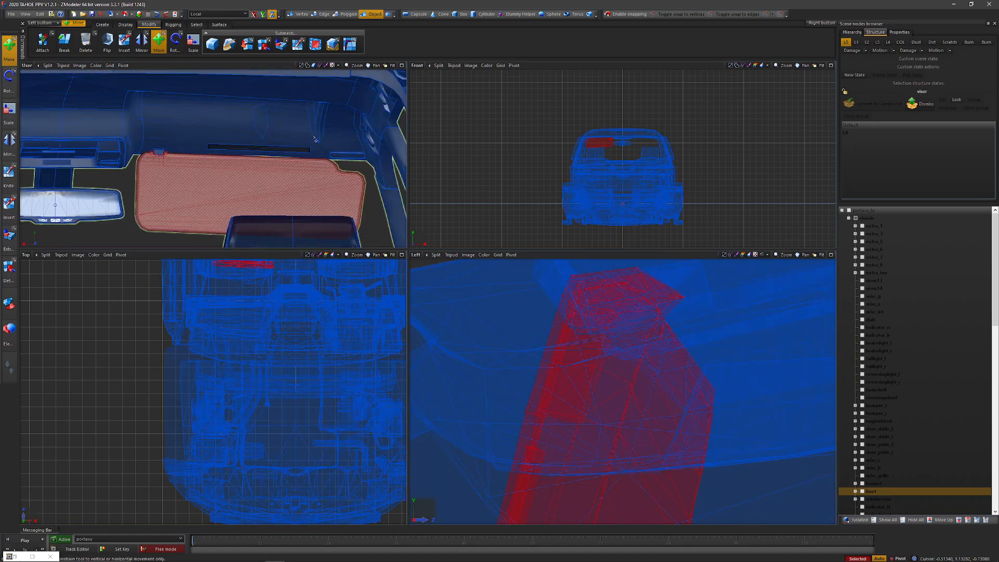
{"action": "scroll", "coordinate": [208, 151], "scroll_direction": "up", "scroll_amount": 2}
Step: Rotate the visor slightly about its local Y axis to correct the slope of its upper edge
{"action": "left_click", "coordinate": [182, 40]}
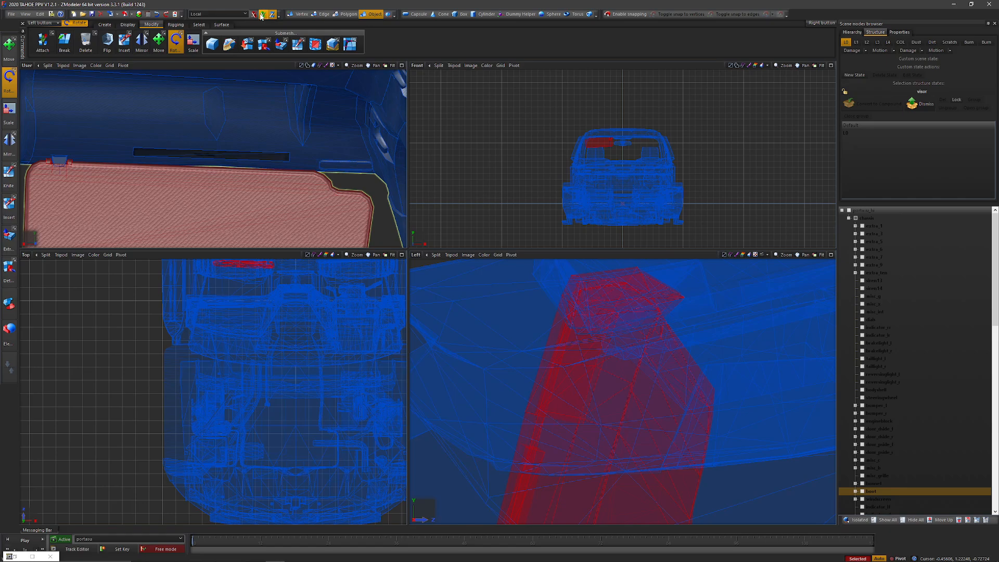
{"action": "left_click_drag", "start_coordinate": [629, 341], "coordinate": [624, 404]}
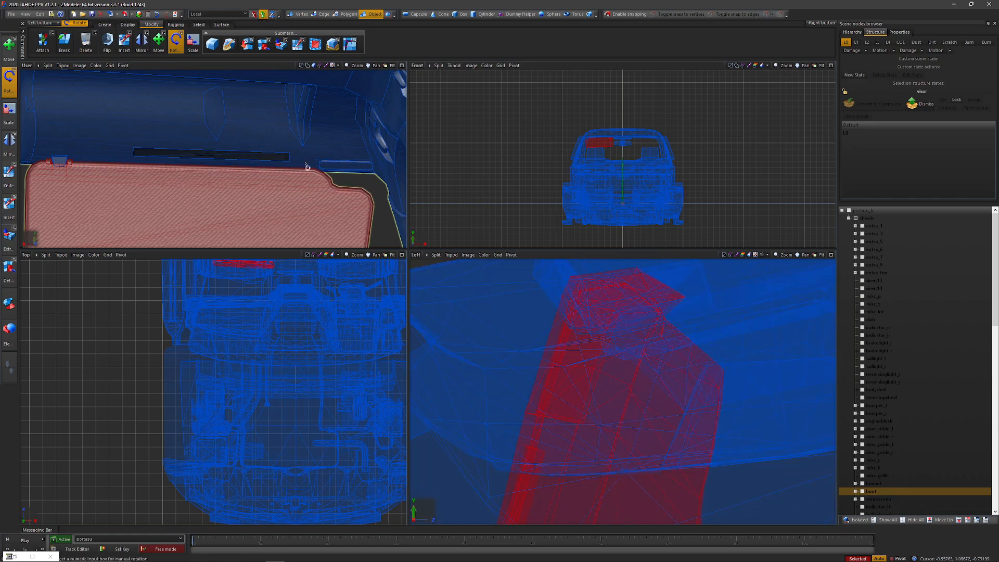
{"action": "scroll", "coordinate": [307, 167], "scroll_direction": "down", "scroll_amount": 3}
{"action": "middle_click_drag", "start_coordinate": [308, 166], "coordinate": [267, 136]}
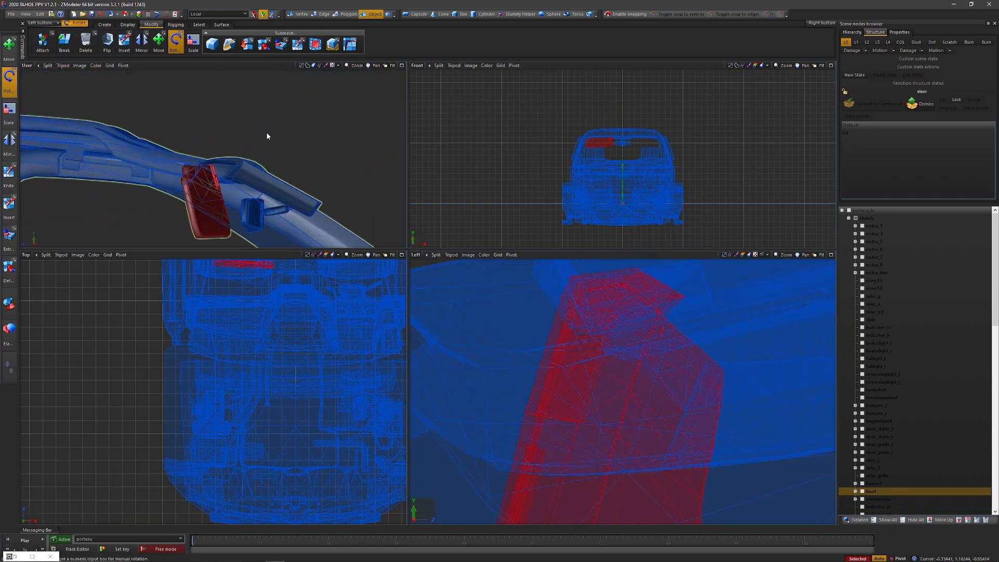
Step: Tilt the visor freehand about its local X axis to bring its panel closer to the windshield's slope
{"action": "left_click", "coordinate": [253, 15]}
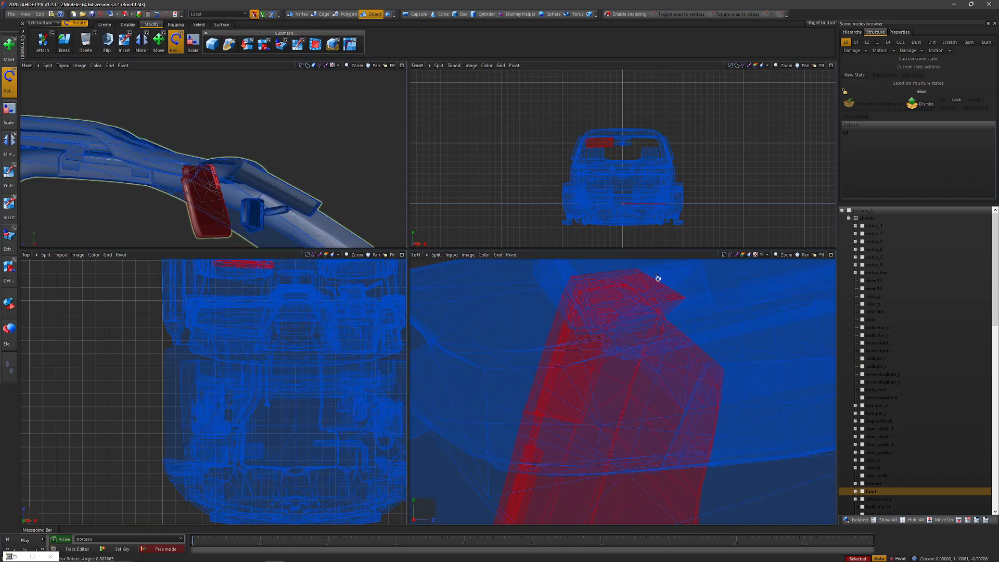
{"action": "mouse_move", "coordinate": [664, 336]}
{"action": "left_mouse_down"}
{"action": "mouse_move", "coordinate": [662, 364]}
{"action": "mouse_move", "coordinate": [655, 352]}
{"action": "left_mouse_up"}
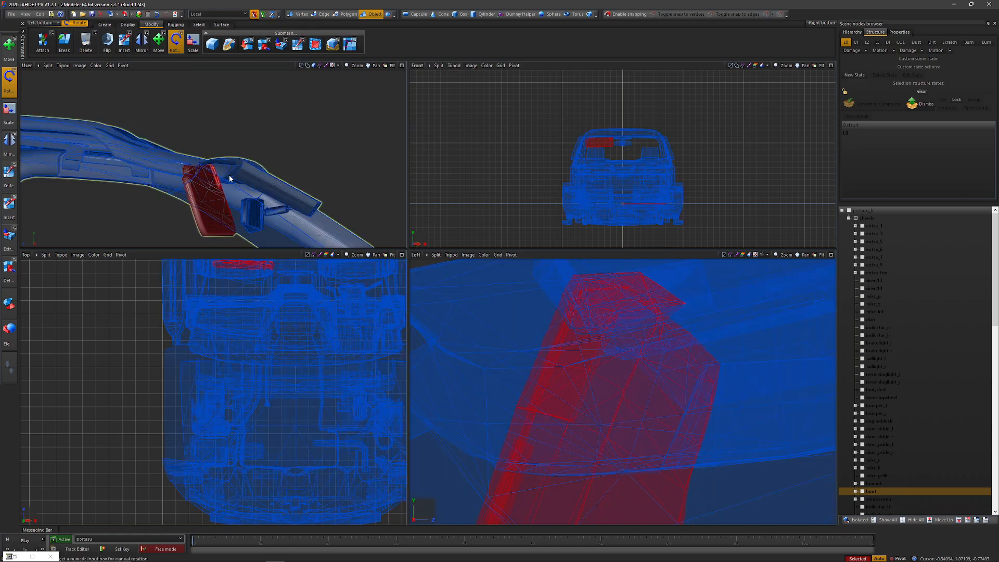
{"action": "middle_click_drag", "start_coordinate": [229, 175], "coordinate": [208, 159]}
{"action": "scroll", "coordinate": [200, 161], "scroll_direction": "up", "scroll_amount": 4}
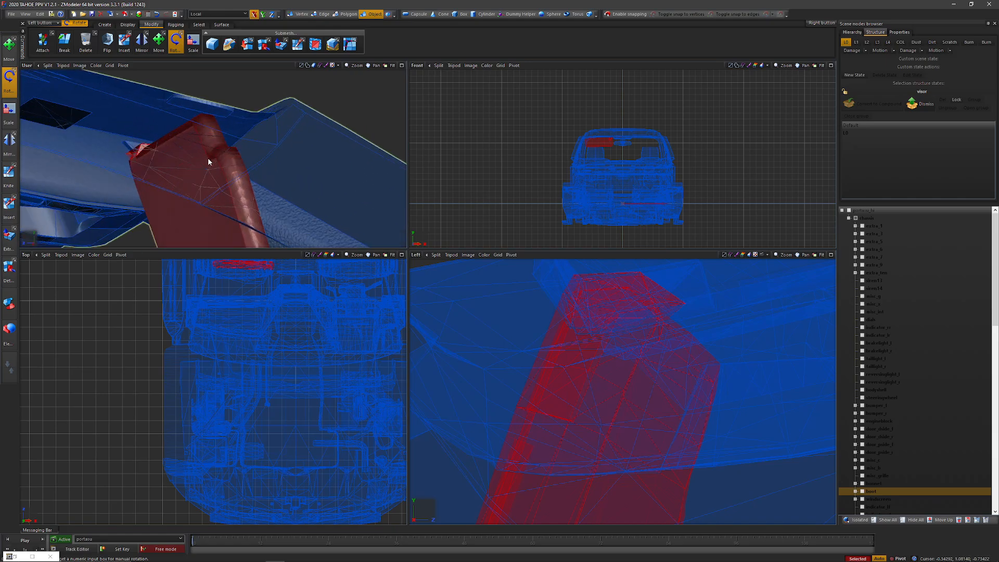
{"action": "mouse_move", "coordinate": [582, 365]}
{"action": "left_mouse_down"}
{"action": "mouse_move", "coordinate": [572, 345]}
{"action": "mouse_move", "coordinate": [575, 377]}
{"action": "left_mouse_up"}
Step: Make a final small rotation of the visor about its local Y axis
{"action": "left_click", "coordinate": [263, 15]}
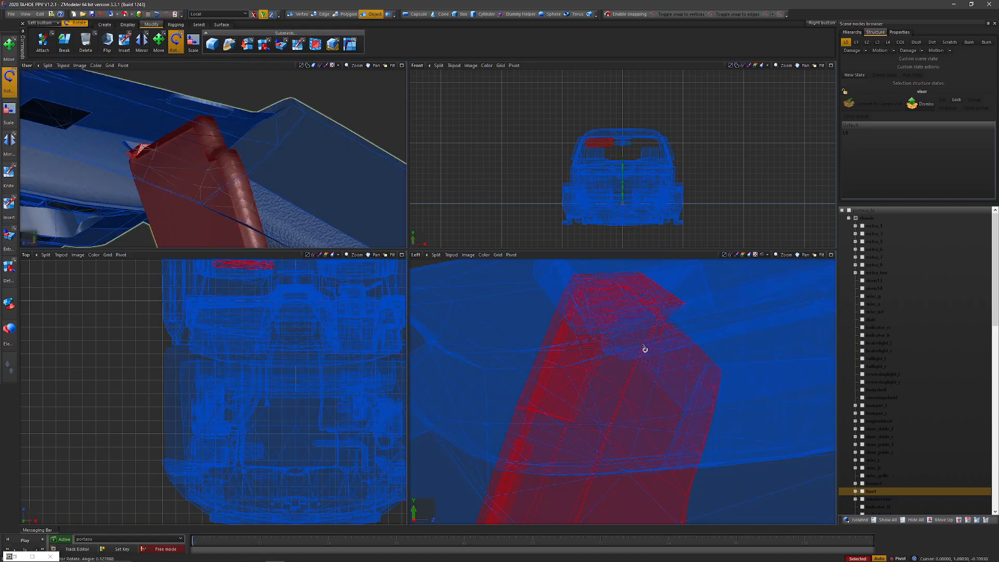
{"action": "scroll", "coordinate": [326, 138], "scroll_direction": "down", "scroll_amount": 3}
{"action": "middle_click_drag", "start_coordinate": [326, 138], "coordinate": [300, 156]}
Step: Locate the visor in the scene node list and examine its folded-down position in the cab from several angles
{"action": "scroll", "coordinate": [319, 158], "scroll_direction": "down", "scroll_amount": 4}
{"action": "scroll", "coordinate": [308, 155], "scroll_direction": "down", "scroll_amount": 5}
{"action": "scroll", "coordinate": [320, 158], "scroll_direction": "up", "scroll_amount": 3}
{"action": "scroll", "coordinate": [908, 448], "scroll_direction": "down", "scroll_amount": 18}
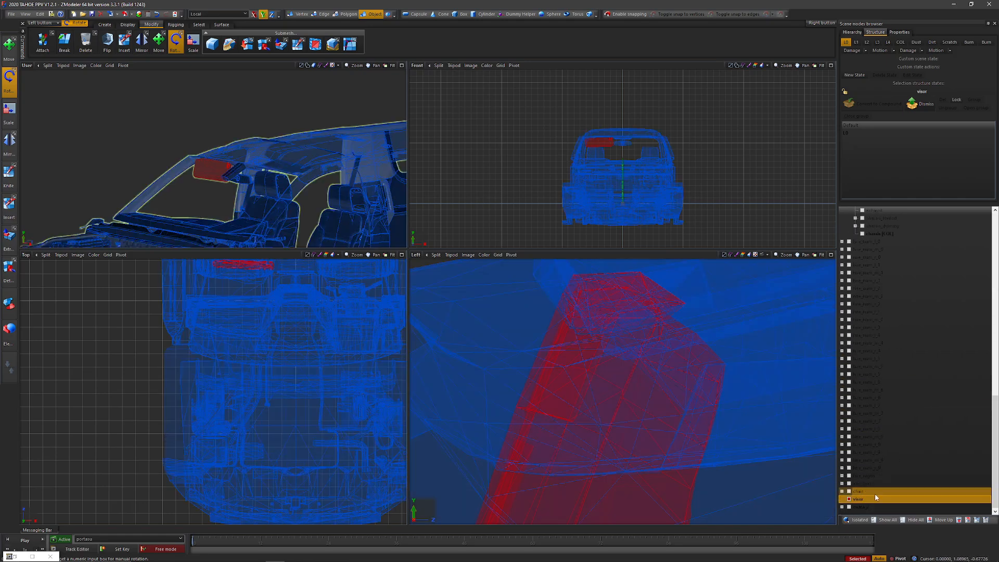
{"action": "middle_click_drag", "start_coordinate": [260, 178], "coordinate": [271, 173]}
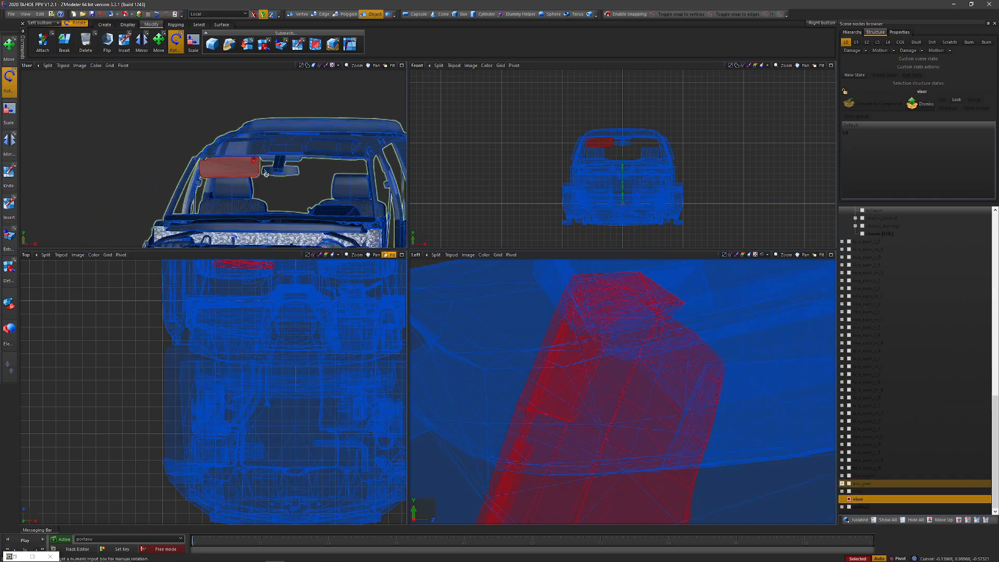
{"action": "scroll", "coordinate": [255, 164], "scroll_direction": "up", "scroll_amount": 5}
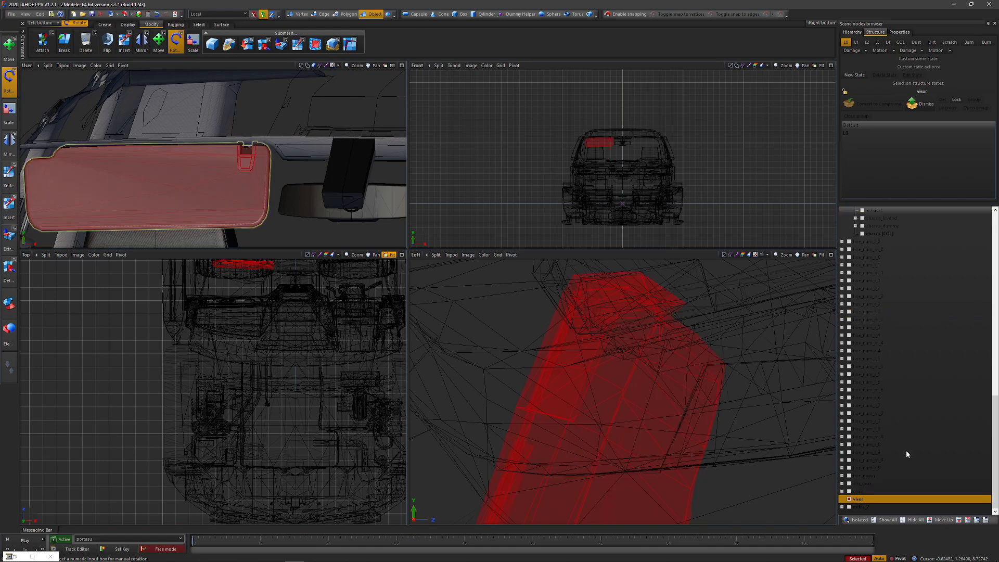
{"action": "left_click", "coordinate": [865, 507], "text": "ctrl"}
{"action": "left_click", "coordinate": [863, 500]}
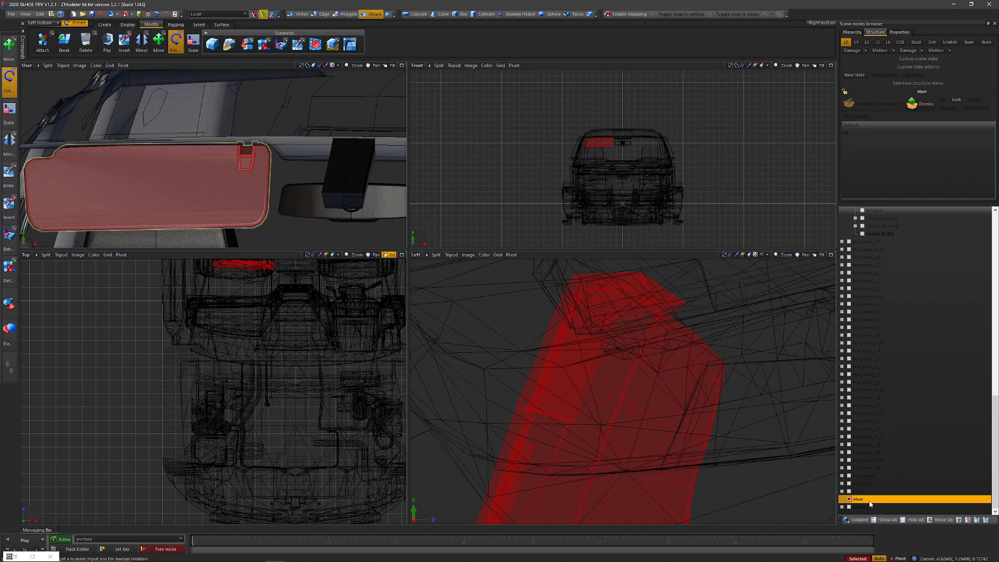
{"action": "mouse_move", "coordinate": [264, 160]}
{"action": "middle_mouse_down"}
{"action": "mouse_move", "coordinate": [282, 152]}
{"action": "mouse_move", "coordinate": [273, 155]}
{"action": "middle_mouse_up"}
{"action": "scroll", "coordinate": [175, 127], "scroll_direction": "up", "scroll_amount": 3}
{"action": "scroll", "coordinate": [200, 144], "scroll_direction": "down", "scroll_amount": 2}
{"action": "middle_click_drag", "start_coordinate": [200, 144], "coordinate": [263, 151]}
{"action": "scroll", "coordinate": [198, 154], "scroll_direction": "down", "scroll_amount": 6}
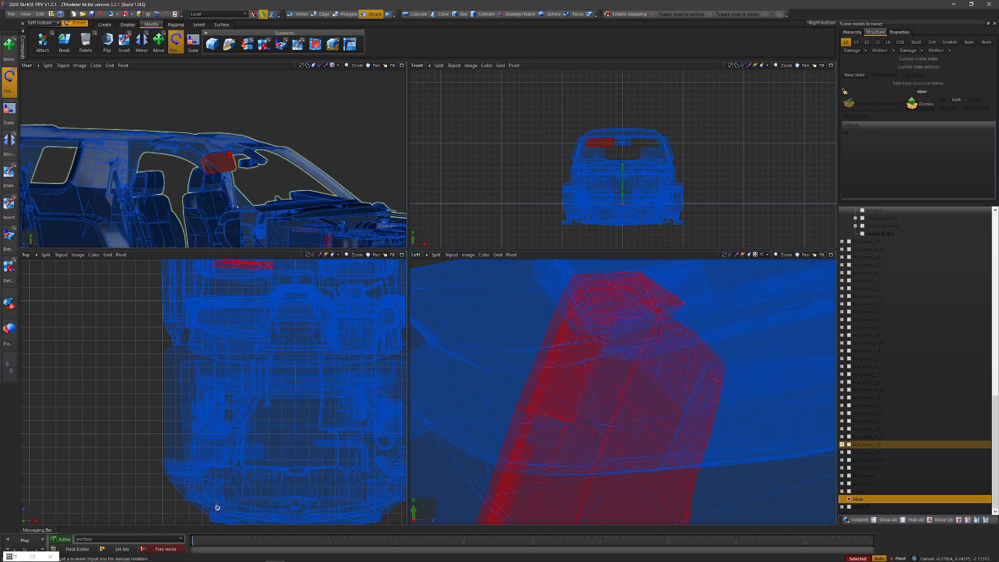
Step: Close the minimized Track Editor window and reopen the Track Editor for the visor's rotate track
{"action": "left_click", "coordinate": [9, 556]}
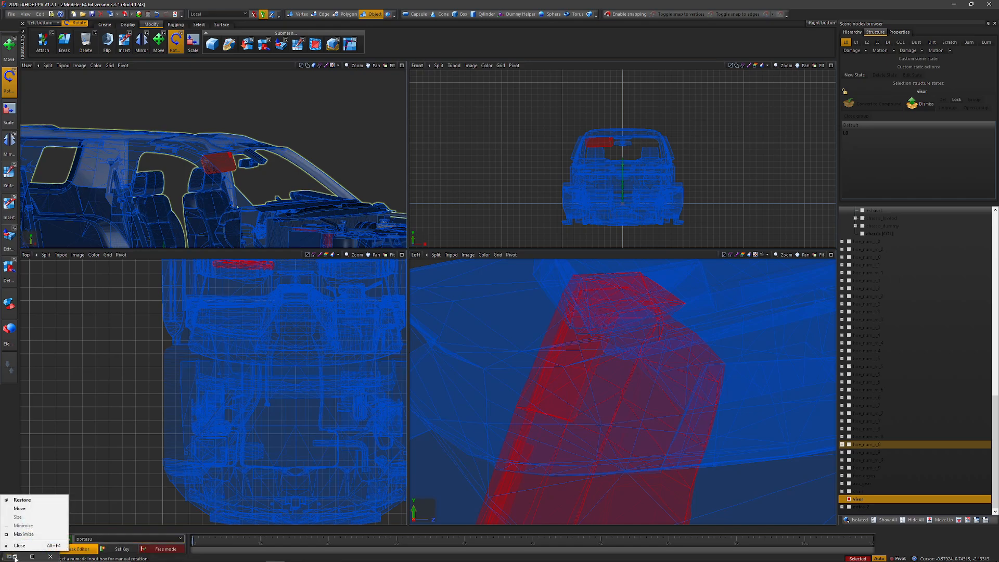
{"action": "left_click", "coordinate": [28, 546]}
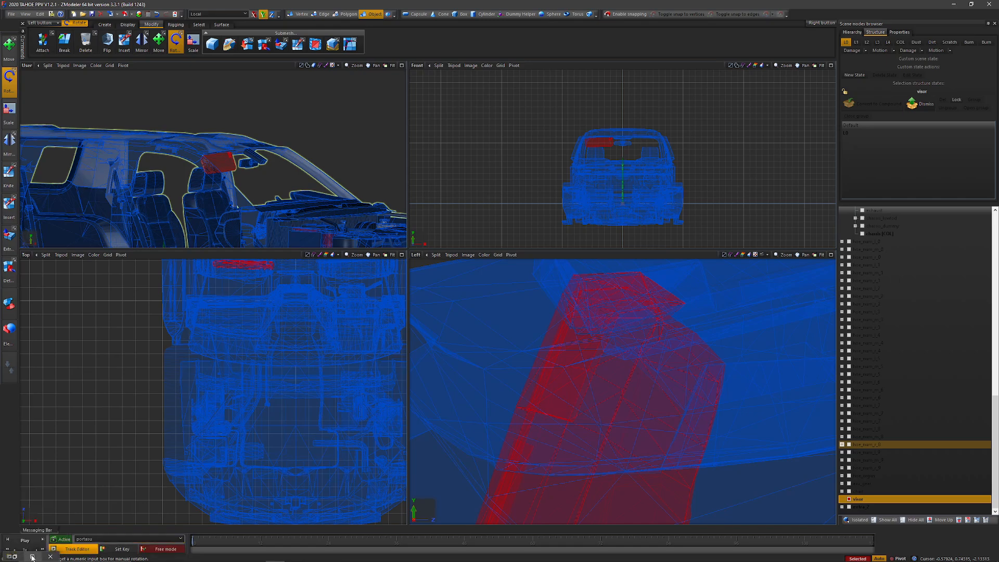
{"action": "left_click", "coordinate": [72, 550]}
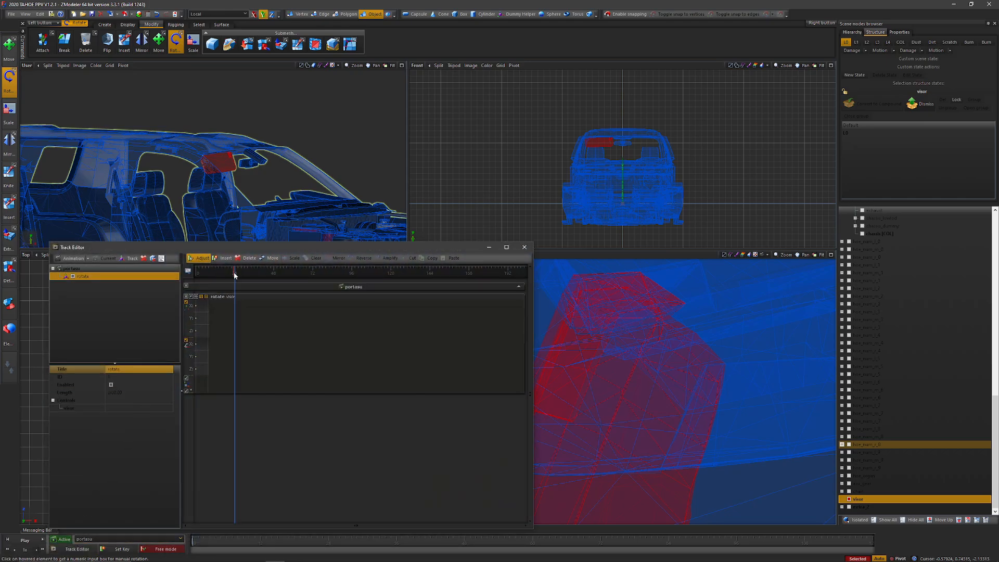
{"action": "left_click", "coordinate": [132, 550]}
Step: Tilt the visor slightly freehand about its local X axis and check its upper edge against the headliner
{"action": "left_click_drag", "start_coordinate": [604, 330], "coordinate": [605, 331]}
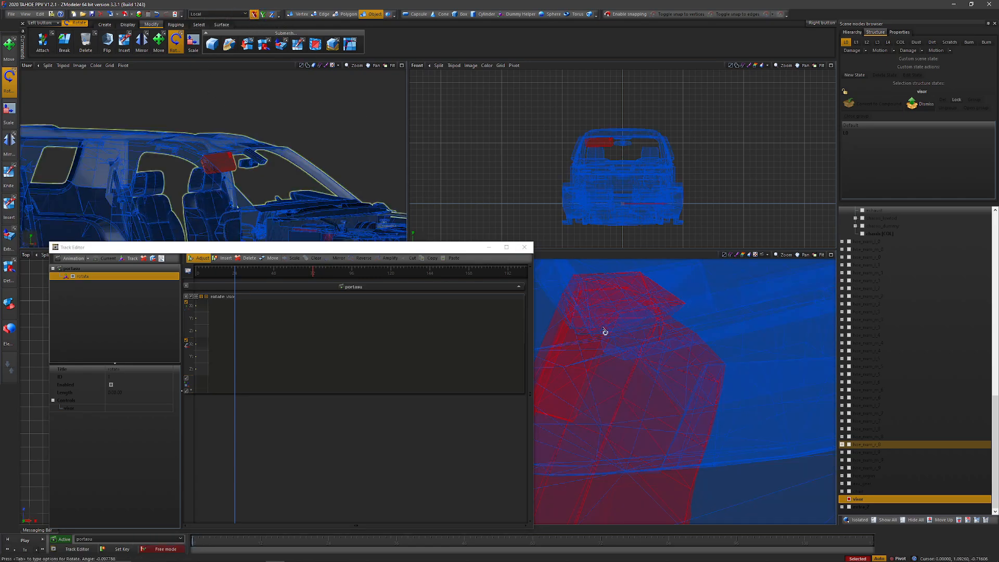
{"action": "left_click_drag", "start_coordinate": [632, 434], "coordinate": [618, 297]}
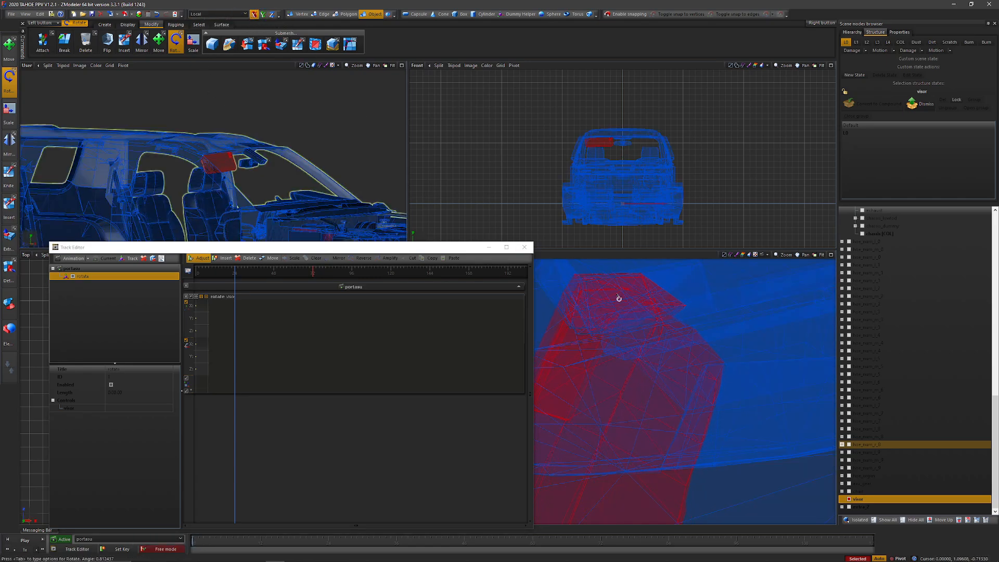
{"action": "left_click_drag", "start_coordinate": [632, 379], "coordinate": [629, 325]}
{"action": "middle_click_drag", "start_coordinate": [312, 156], "coordinate": [292, 143], "text": "alt"}
{"action": "left_click_drag", "start_coordinate": [633, 396], "coordinate": [658, 476]}
{"action": "middle_click_drag", "start_coordinate": [385, 203], "coordinate": [307, 174], "text": "alt"}
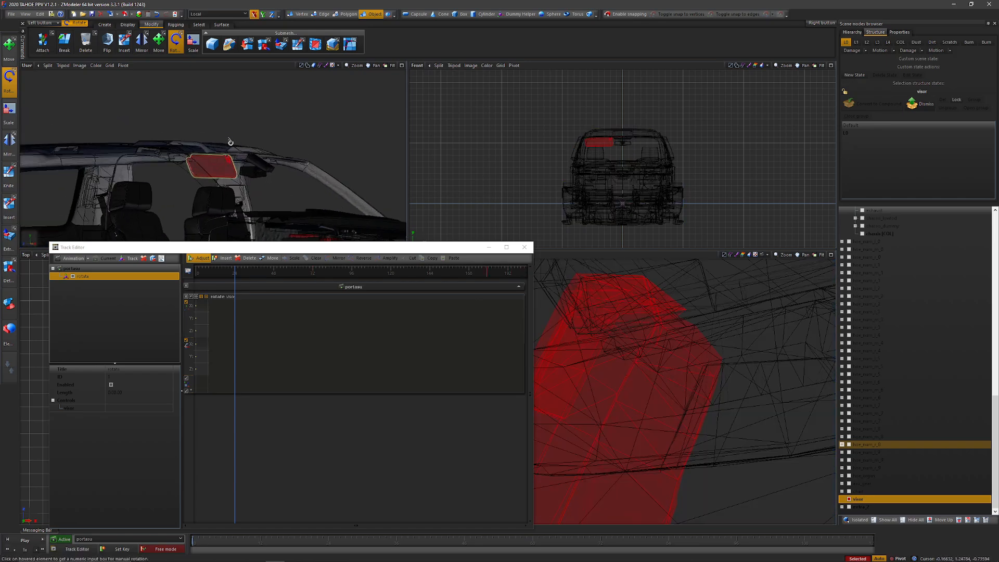
{"action": "scroll", "coordinate": [243, 147], "scroll_direction": "up", "scroll_amount": 5}
{"action": "middle_click_drag", "start_coordinate": [243, 147], "coordinate": [334, 140], "text": "alt"}
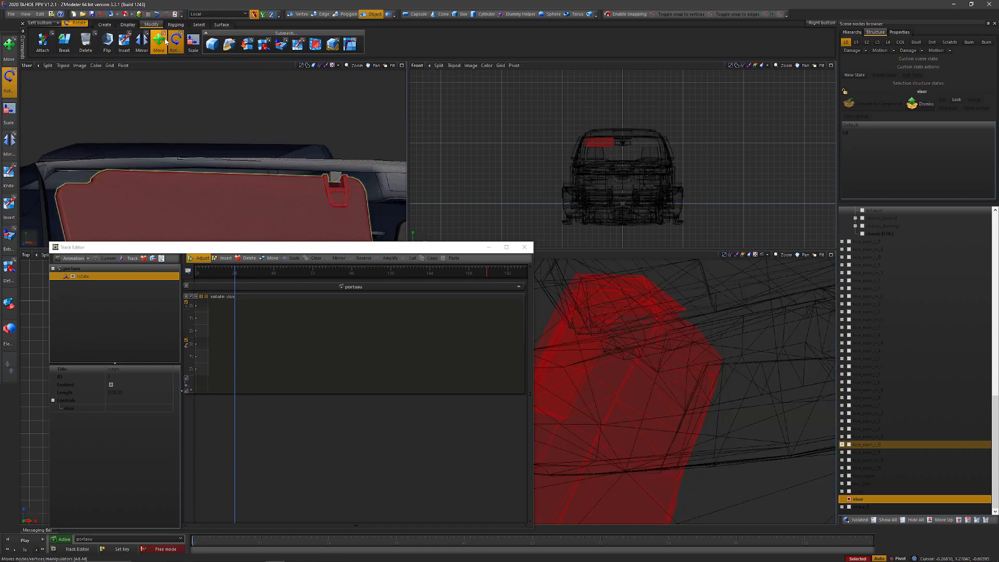
Step: Move the visor freehand by a small amount along its local Z axis to refine its folded-down position
{"action": "left_click", "coordinate": [263, 14]}
{"action": "left_click_drag", "start_coordinate": [621, 345], "coordinate": [606, 259]}
{"action": "left_click", "coordinate": [159, 42]}
{"action": "left_click", "coordinate": [272, 14]}
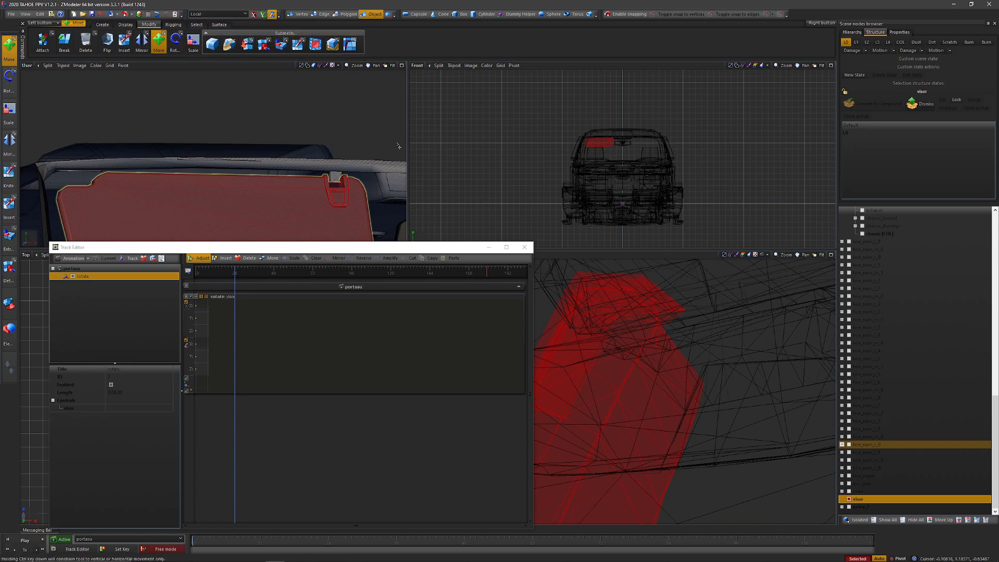
{"action": "left_click_drag", "start_coordinate": [624, 368], "coordinate": [624, 368]}
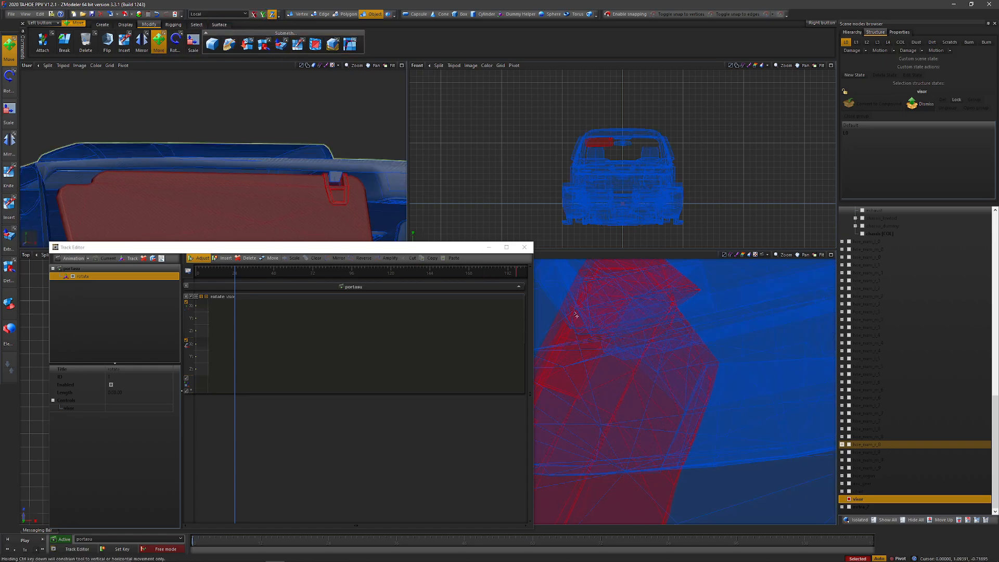
{"action": "left_click_drag", "start_coordinate": [576, 315], "coordinate": [576, 315]}
Step: Check the visor's placement from the side and set a key for its folded-down pose at frame 24
{"action": "scroll", "coordinate": [249, 137], "scroll_direction": "down", "scroll_amount": 3}
{"action": "middle_click_drag", "start_coordinate": [249, 137], "coordinate": [315, 165]}
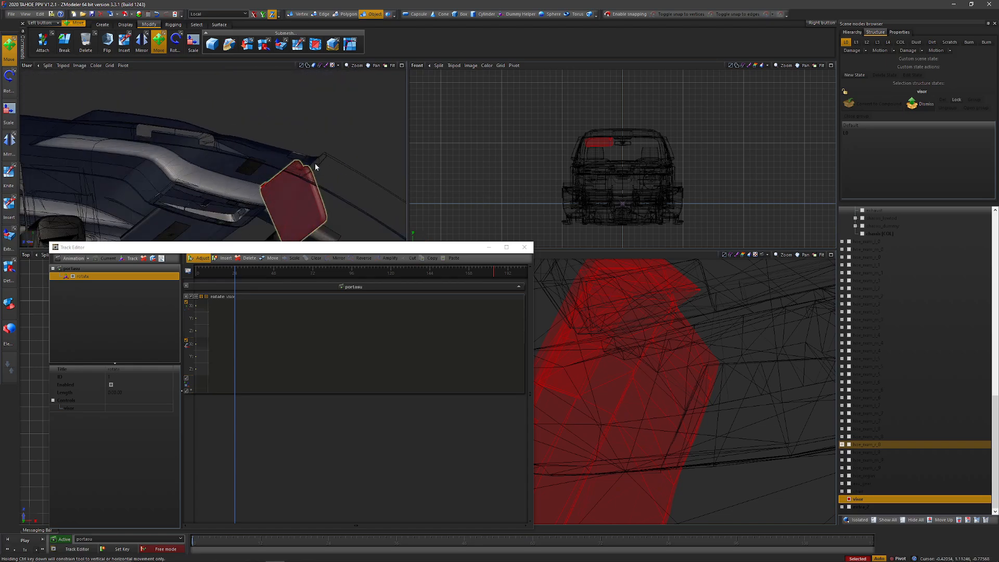
{"action": "scroll", "coordinate": [261, 182], "scroll_direction": "up", "scroll_amount": 5}
{"action": "middle_click_drag", "start_coordinate": [211, 150], "coordinate": [343, 107]}
{"action": "scroll", "coordinate": [231, 148], "scroll_direction": "down", "scroll_amount": 5}
{"action": "key", "text": "space"}
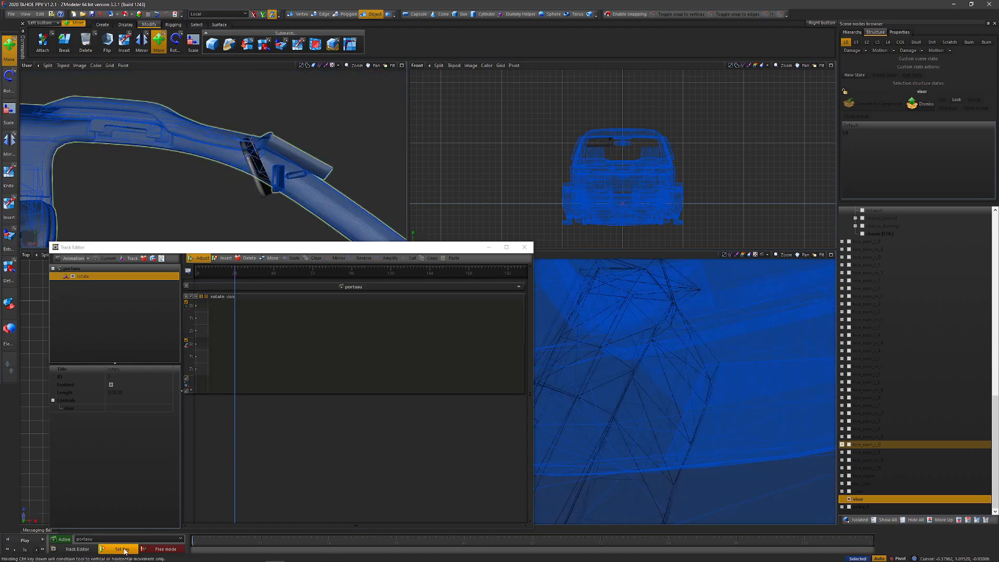
{"action": "left_click", "coordinate": [123, 549]}
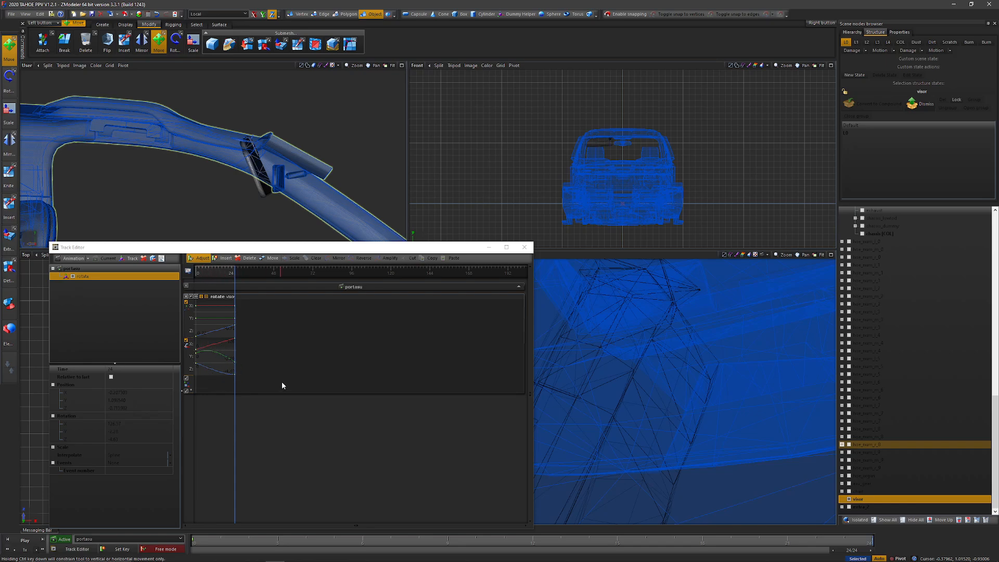
Step: Select all keys of the visor's rotate track and set their interpolation to linear
{"action": "left_click_drag", "start_coordinate": [302, 385], "coordinate": [175, 382]}
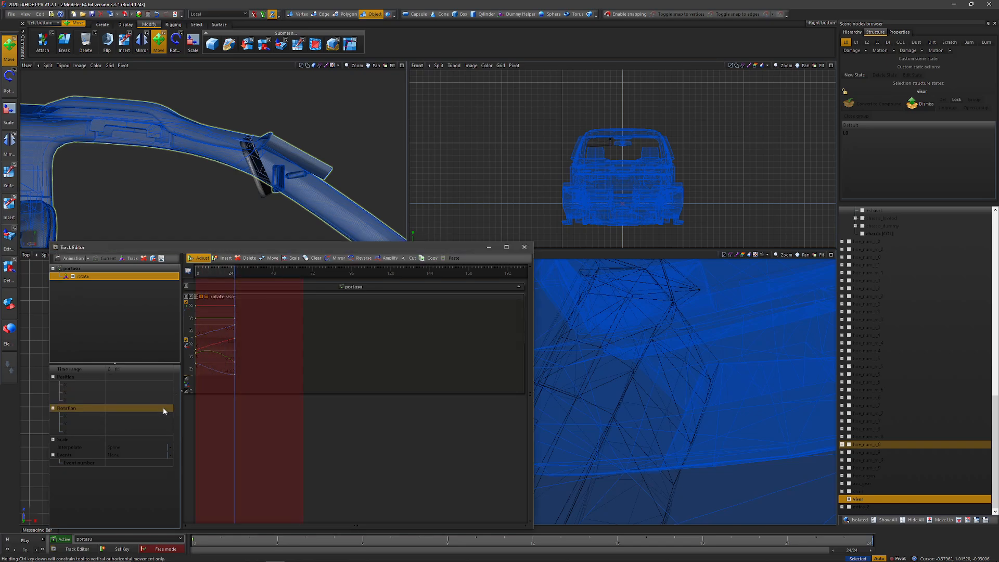
{"action": "left_click", "coordinate": [124, 448]}
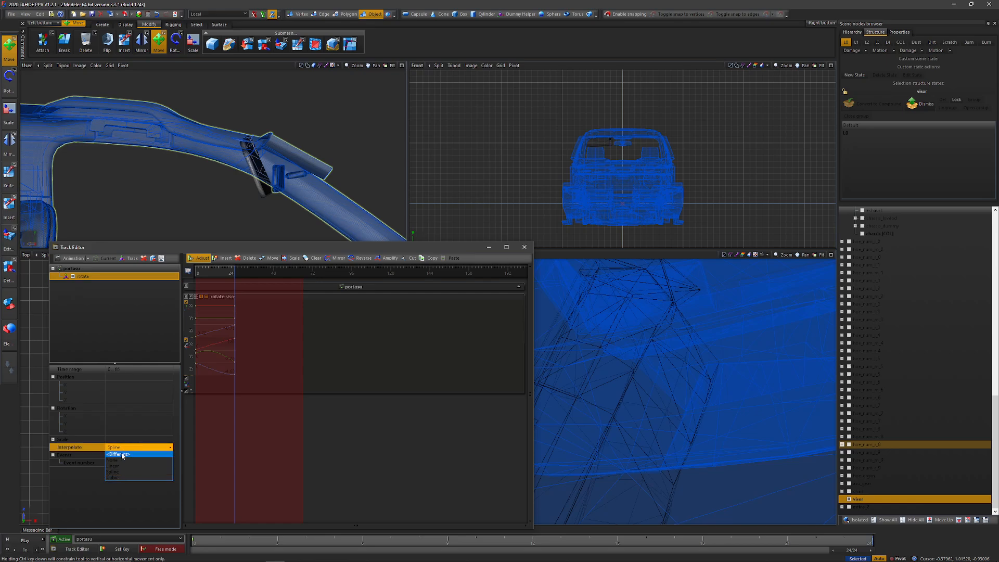
{"action": "left_click", "coordinate": [121, 467]}
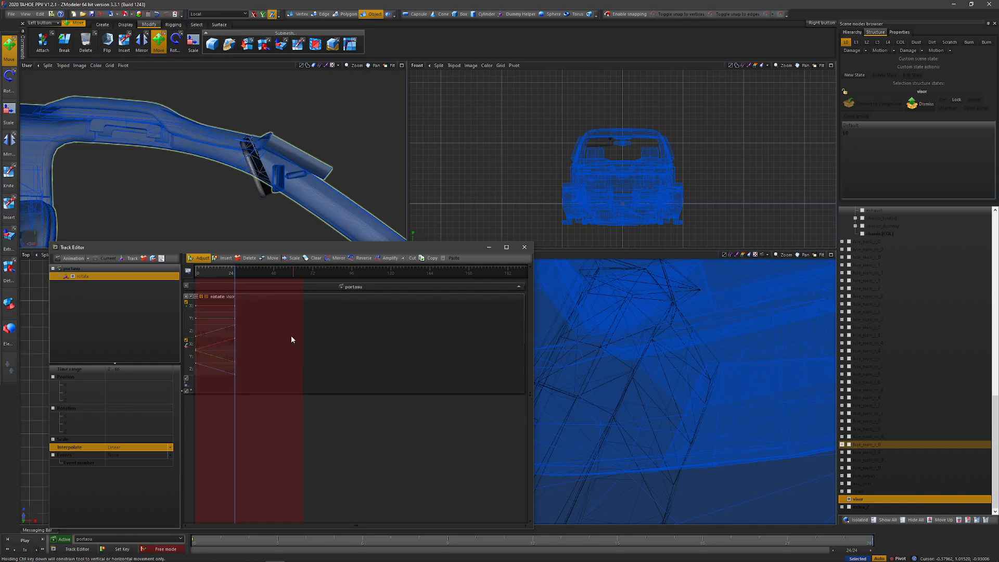
{"action": "left_click", "coordinate": [248, 339]}
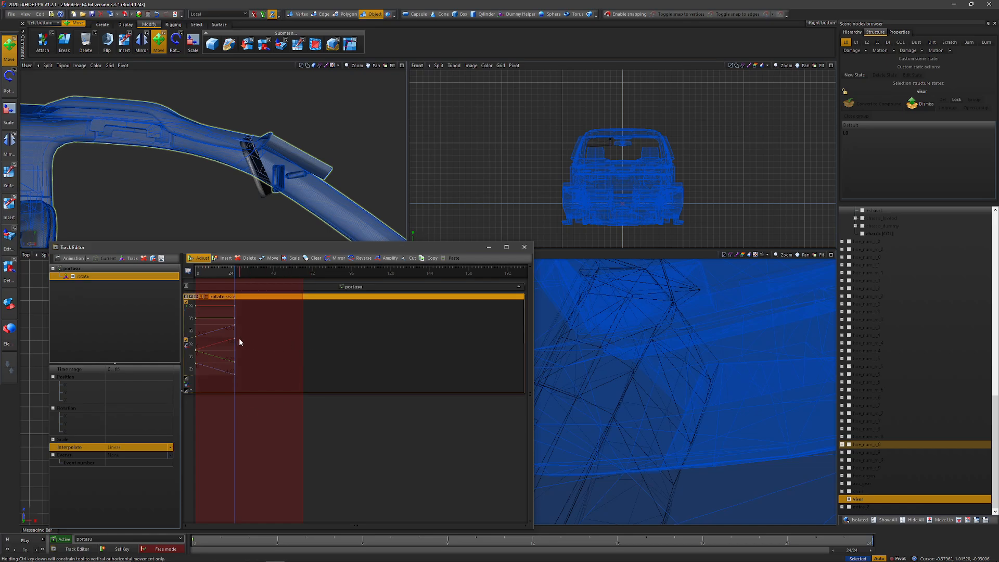
{"action": "left_click", "coordinate": [233, 343]}
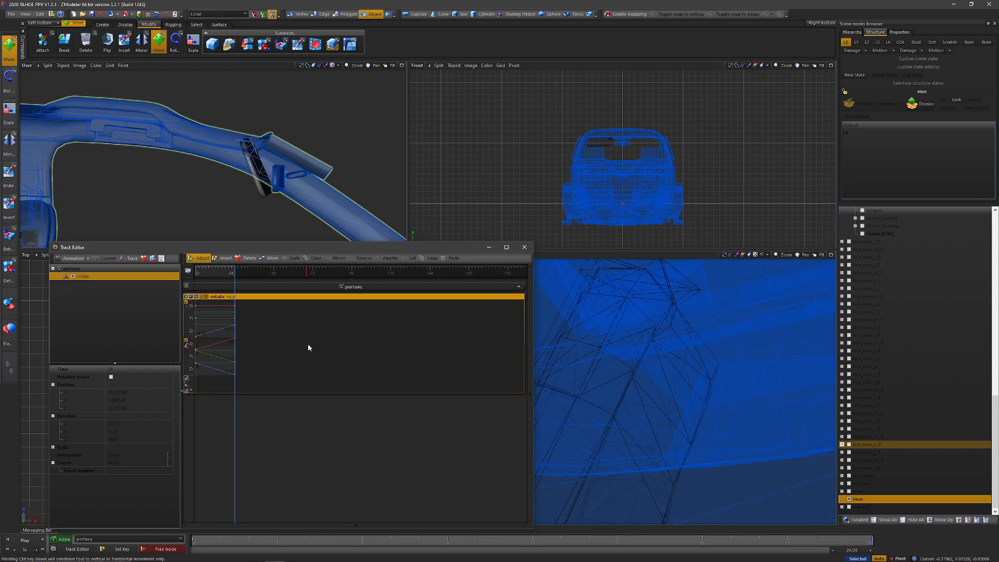
{"action": "left_click_drag", "start_coordinate": [307, 347], "coordinate": [174, 352]}
{"action": "left_click", "coordinate": [273, 345]}
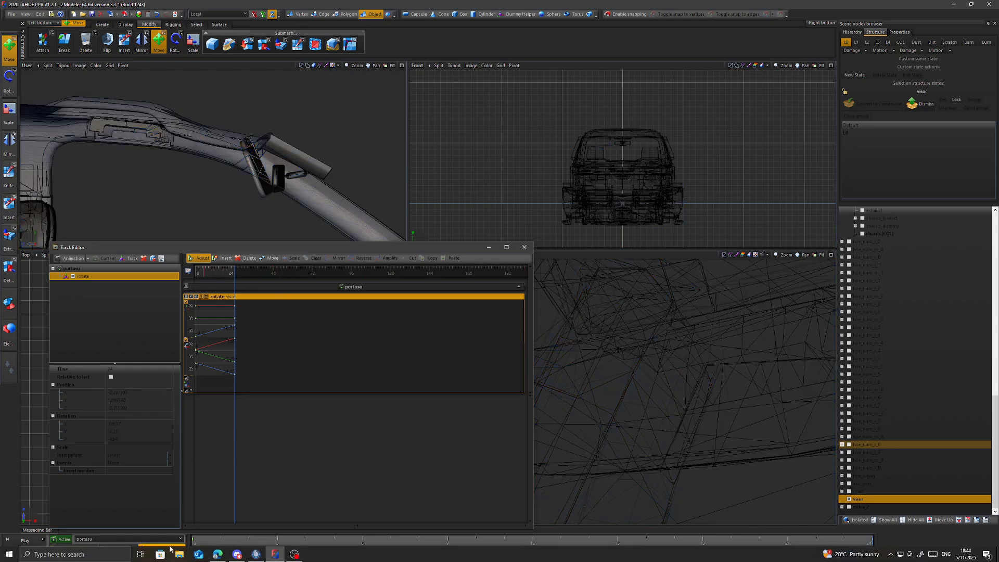
Step: Switch the User viewport to the shaded 3D view of the cab and rewind the animation to frame 0
{"action": "left_click", "coordinate": [436, 285]}
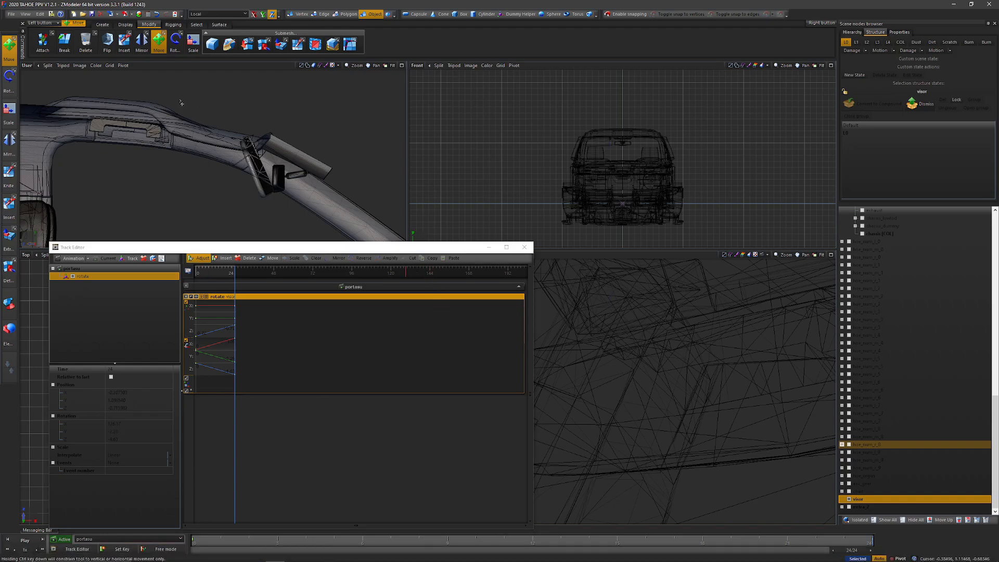
{"action": "key", "text": "ctrl+z"}
{"action": "left_click", "coordinate": [27, 65]}
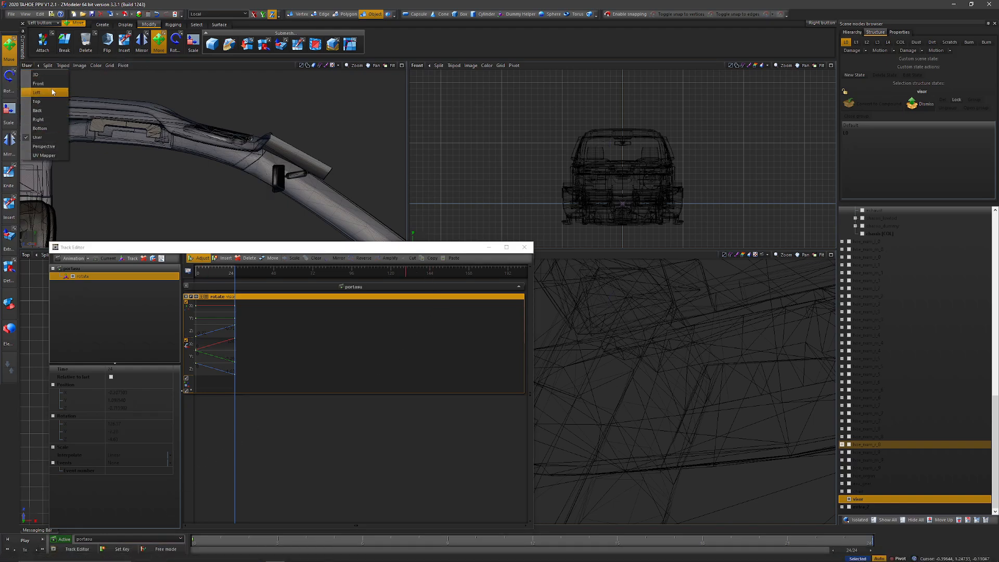
{"action": "left_click", "coordinate": [47, 78]}
{"action": "middle_click_drag", "start_coordinate": [242, 140], "coordinate": [210, 143]}
{"action": "scroll", "coordinate": [201, 138], "scroll_direction": "up", "scroll_amount": 8}
{"action": "left_click_drag", "start_coordinate": [857, 552], "coordinate": [194, 553]}
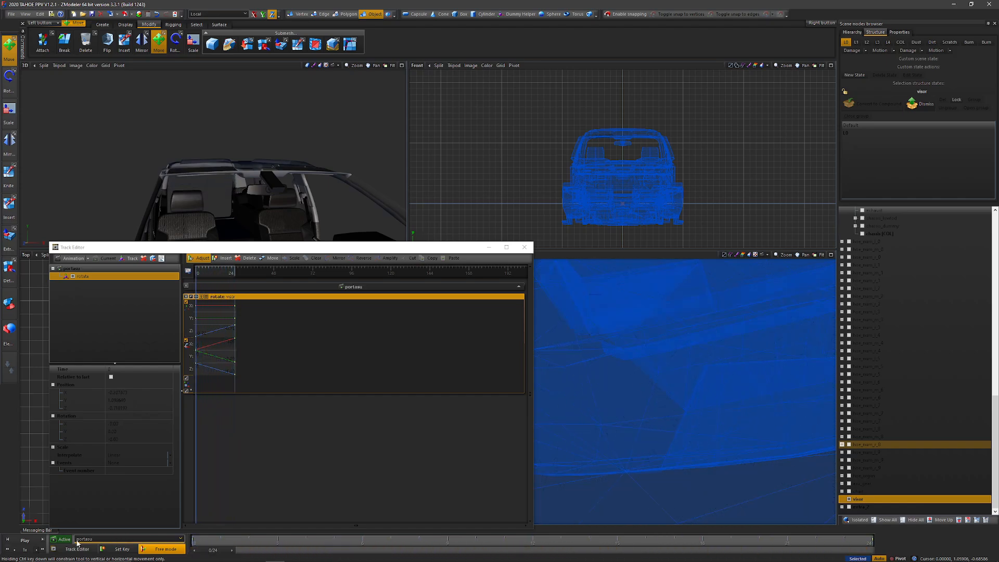
Step: Play and scrub the visor animation while viewing the cab from several angles to check the folding motion
{"action": "left_click", "coordinate": [23, 541]}
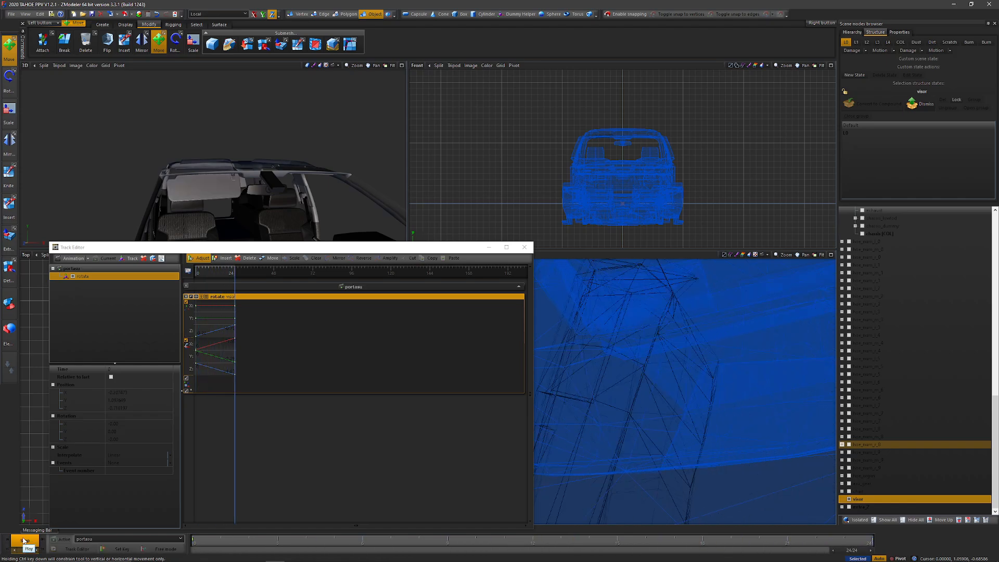
{"action": "left_click", "coordinate": [24, 541]}
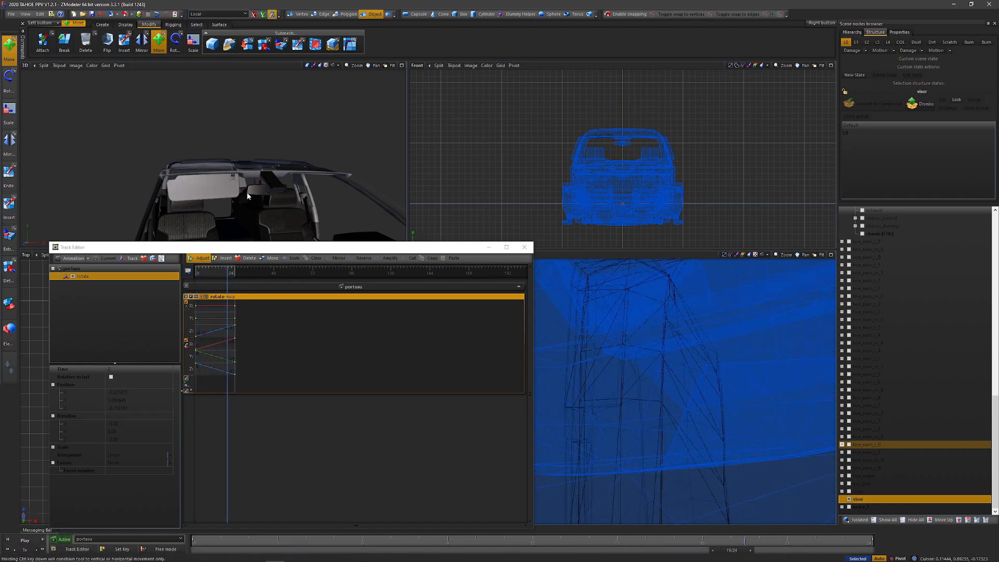
{"action": "middle_click_drag", "start_coordinate": [246, 194], "coordinate": [271, 189]}
{"action": "left_click", "coordinate": [24, 540]}
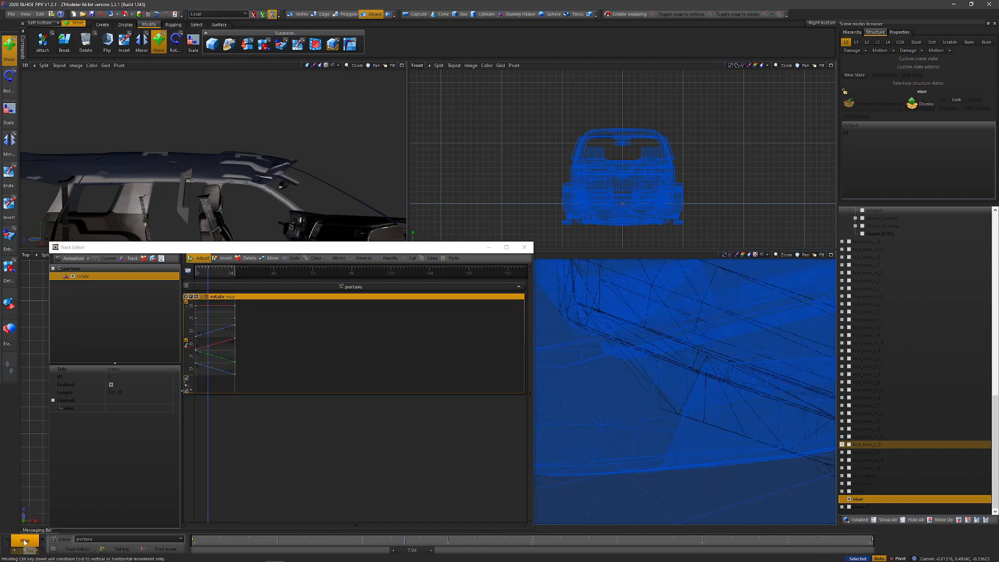
{"action": "left_click", "coordinate": [24, 541]}
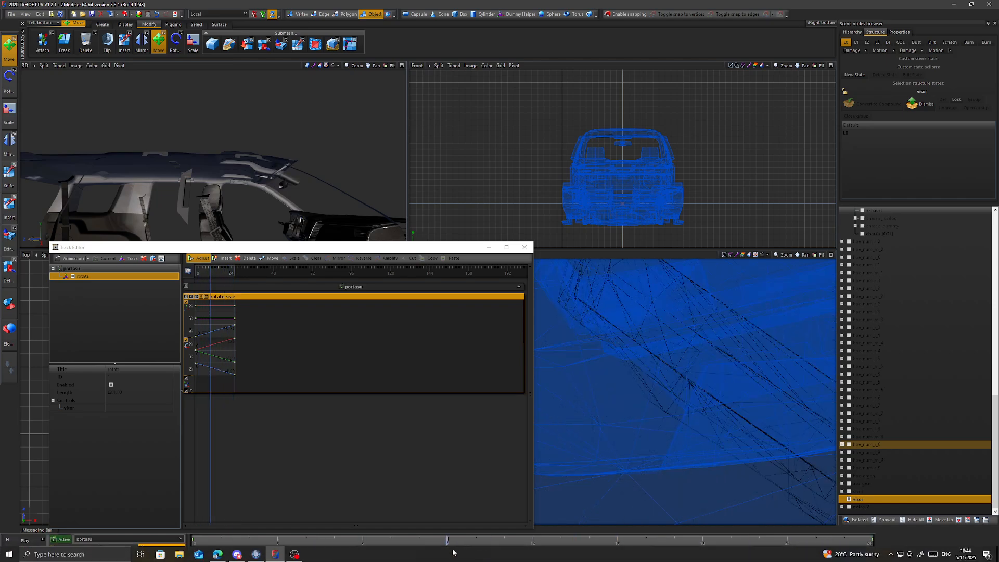
{"action": "left_click_drag", "start_coordinate": [451, 555], "coordinate": [211, 551]}
{"action": "middle_click_drag", "start_coordinate": [276, 164], "coordinate": [274, 184]}
{"action": "left_click_drag", "start_coordinate": [209, 552], "coordinate": [204, 507]}
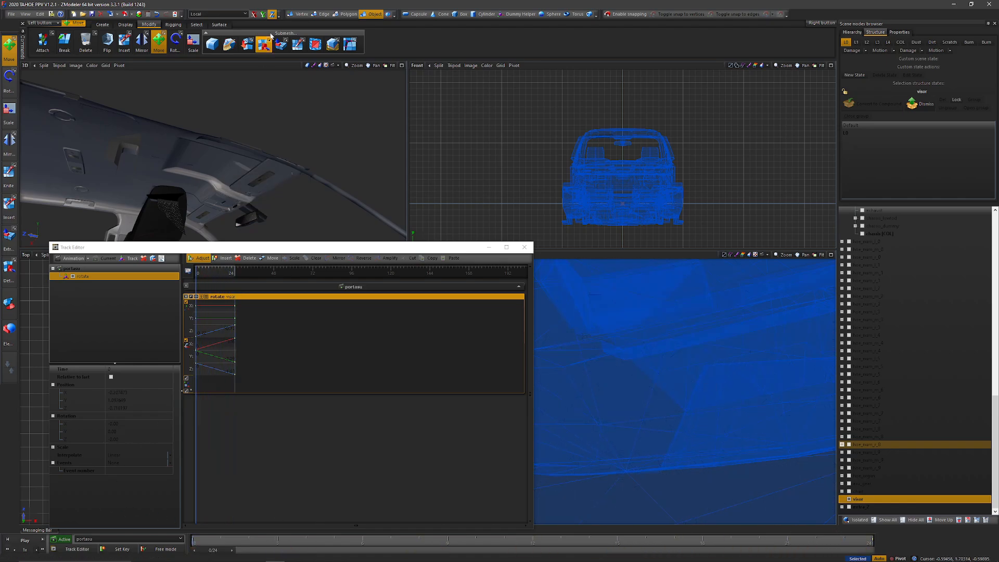
Step: Switch the 3D viewport back to the User view and frame the front of the Tahoe
{"action": "left_click", "coordinate": [216, 14]}
{"action": "left_click", "coordinate": [205, 27]}
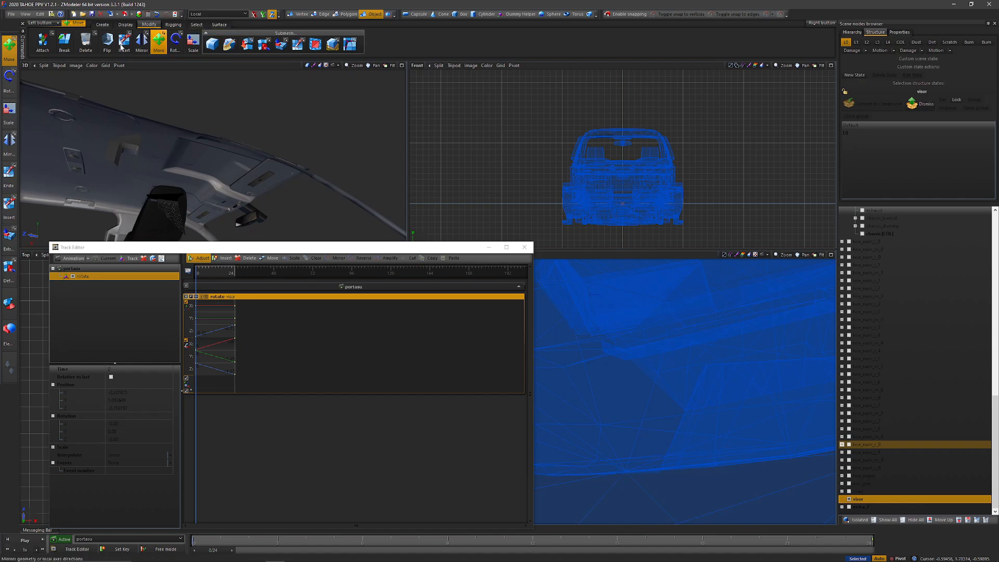
{"action": "left_click", "coordinate": [25, 65]}
{"action": "left_click", "coordinate": [47, 141]}
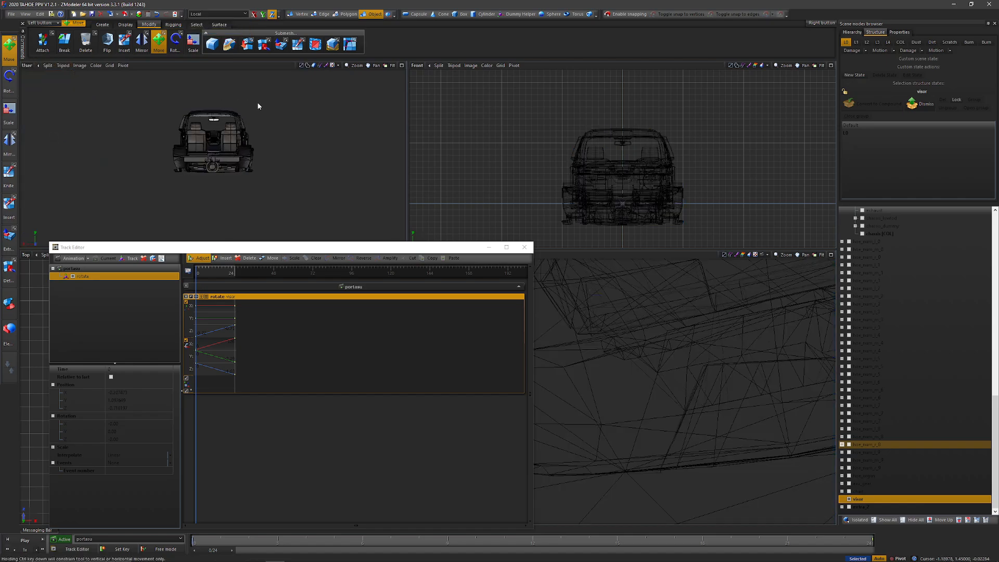
{"action": "middle_click_drag", "start_coordinate": [259, 105], "coordinate": [292, 106], "text": "alt"}
{"action": "scroll", "coordinate": [208, 109], "scroll_direction": "up", "scroll_amount": 5}
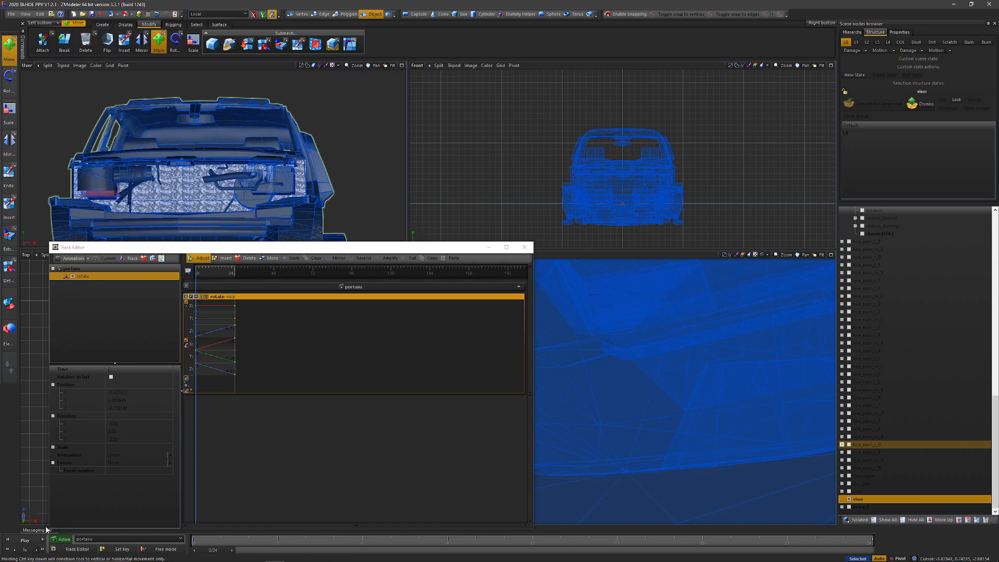
Step: Play the visor animation as seen from the front and return it to frame 0
{"action": "left_click", "coordinate": [26, 540]}
{"action": "left_click", "coordinate": [26, 540]}
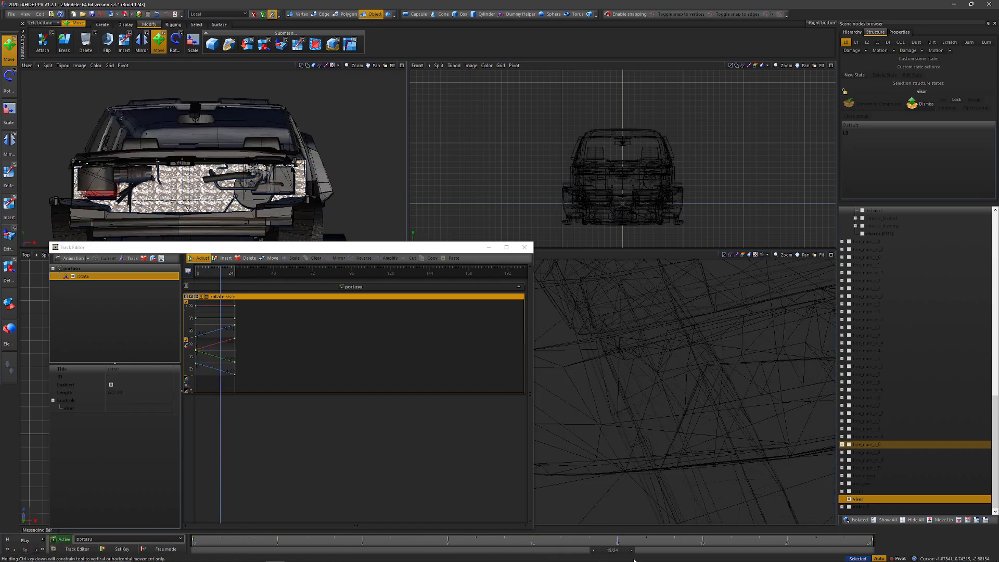
{"action": "left_click_drag", "start_coordinate": [611, 551], "coordinate": [211, 551]}
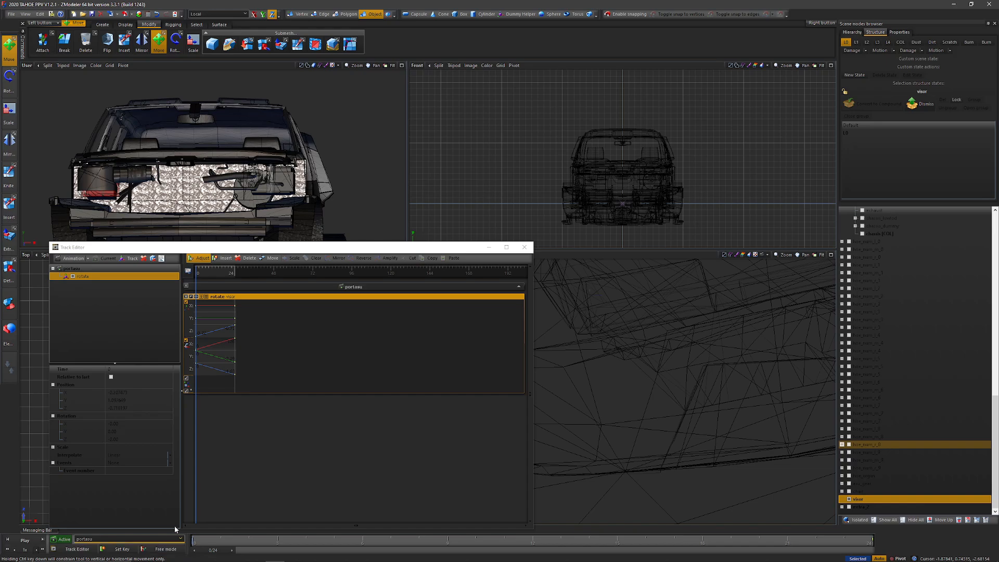
{"action": "left_click_drag", "start_coordinate": [282, 333], "coordinate": [196, 339]}
{"action": "left_click", "coordinate": [318, 339]}
Step: Add a second track beside the rotate track in the existing animation and rename it
{"action": "left_click", "coordinate": [100, 269]}
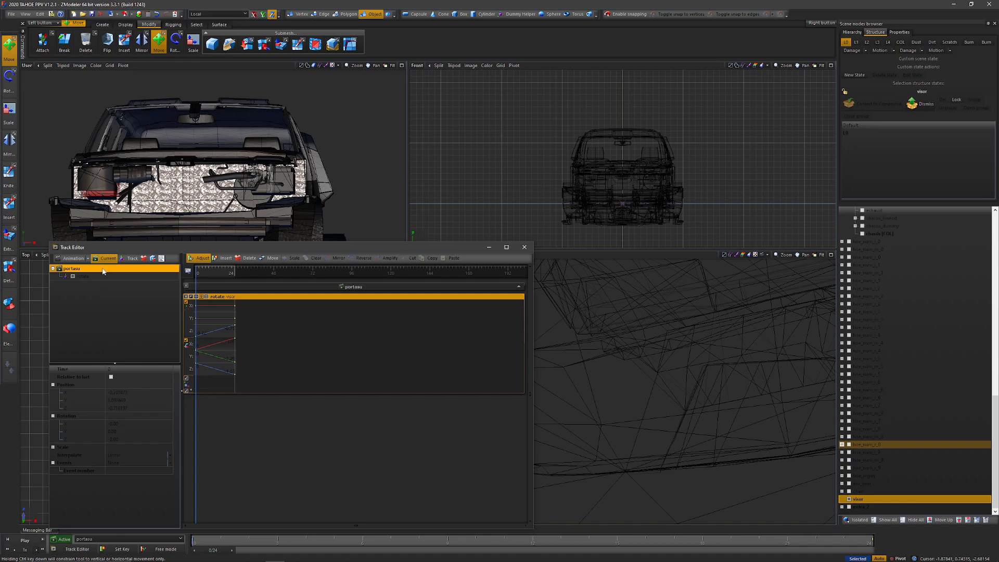
{"action": "left_click", "coordinate": [132, 259]}
{"action": "double_click", "coordinate": [96, 285]}
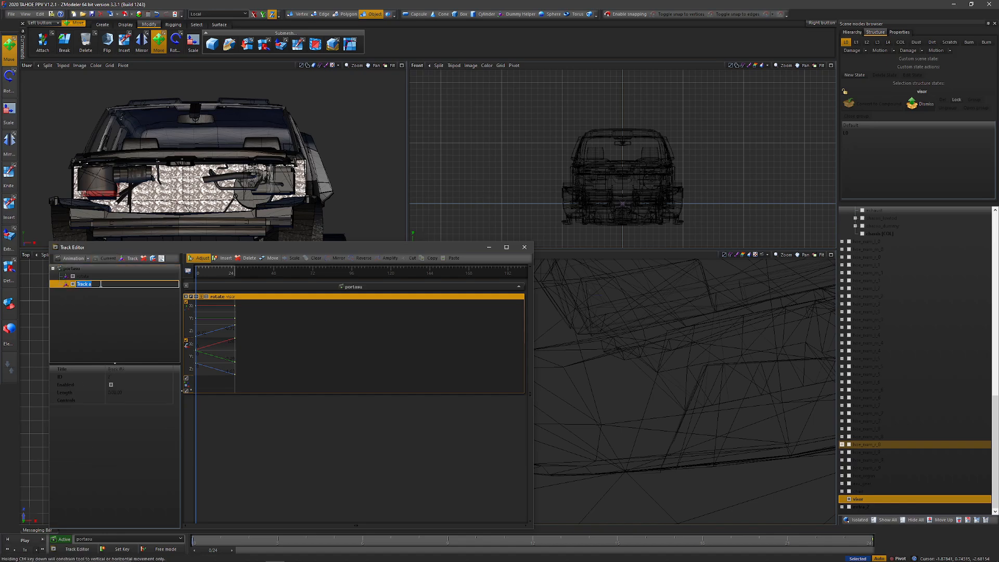
{"action": "key", "text": "Return"}
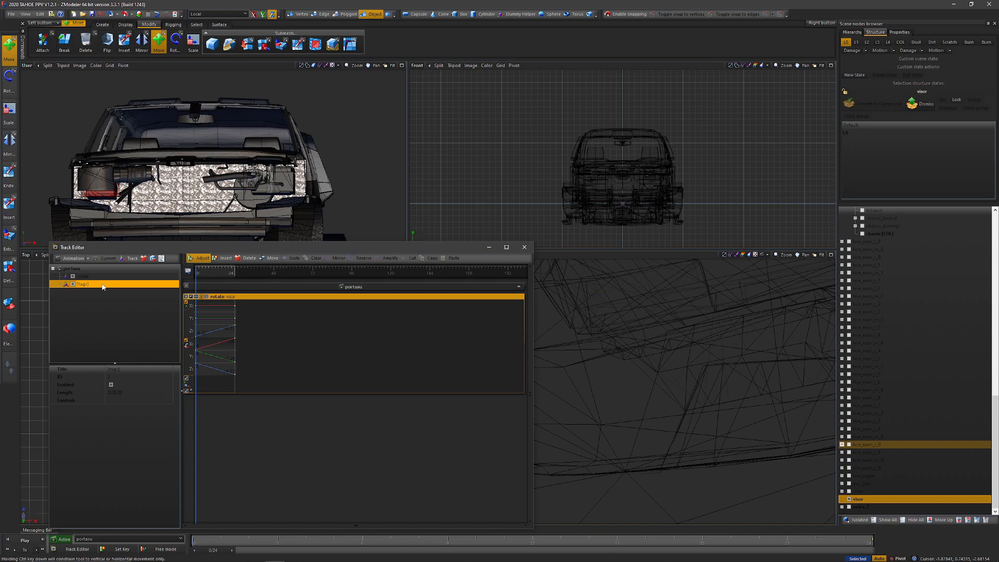
{"action": "left_click", "coordinate": [71, 268]}
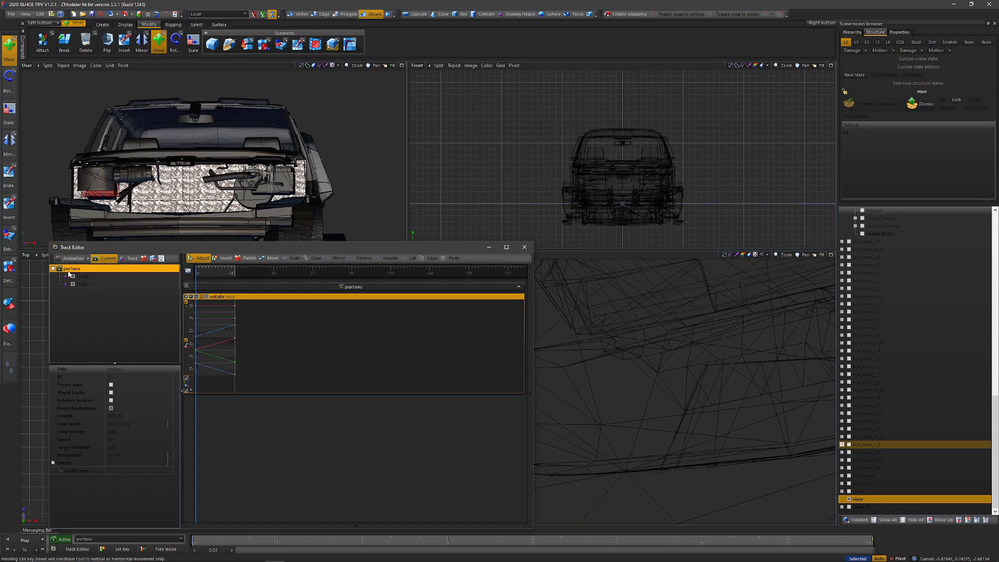
{"action": "left_click", "coordinate": [154, 283]}
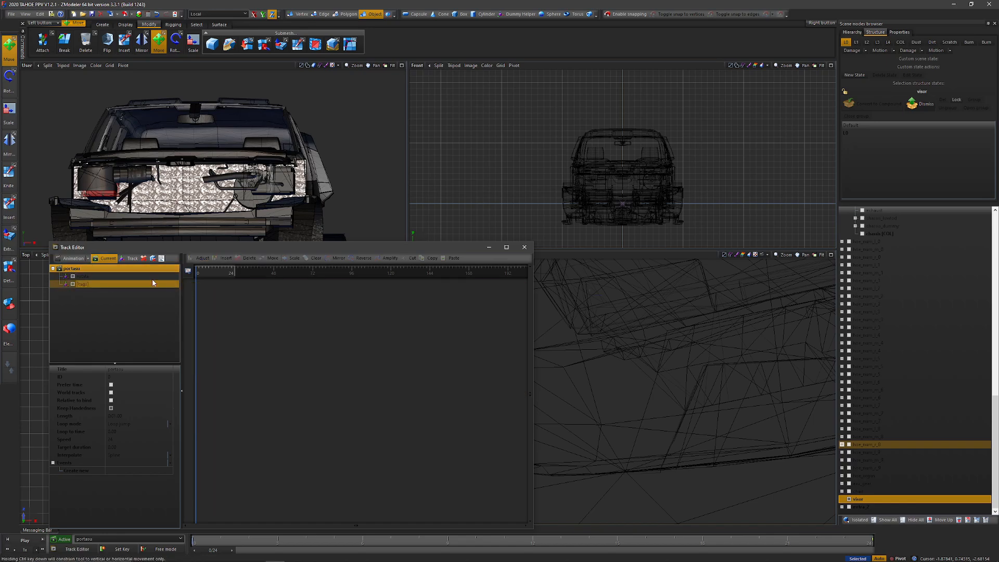
Step: Save the portasu animation as the YCD file va_portasu in the exports folder and close the track editor
{"action": "left_click", "coordinate": [53, 268]}
{"action": "left_click", "coordinate": [88, 258]}
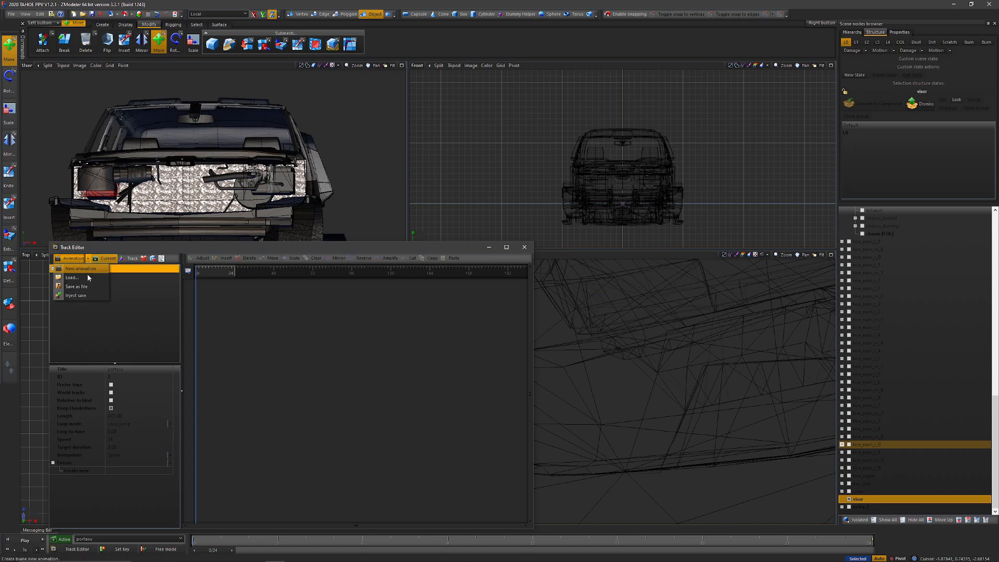
{"action": "left_click", "coordinate": [87, 287]}
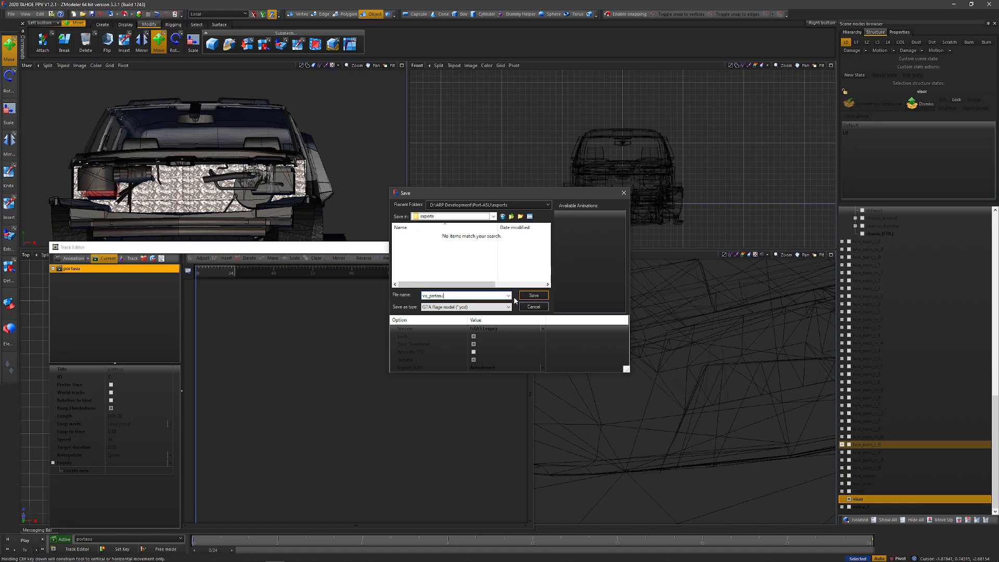
{"action": "left_click", "coordinate": [533, 295]}
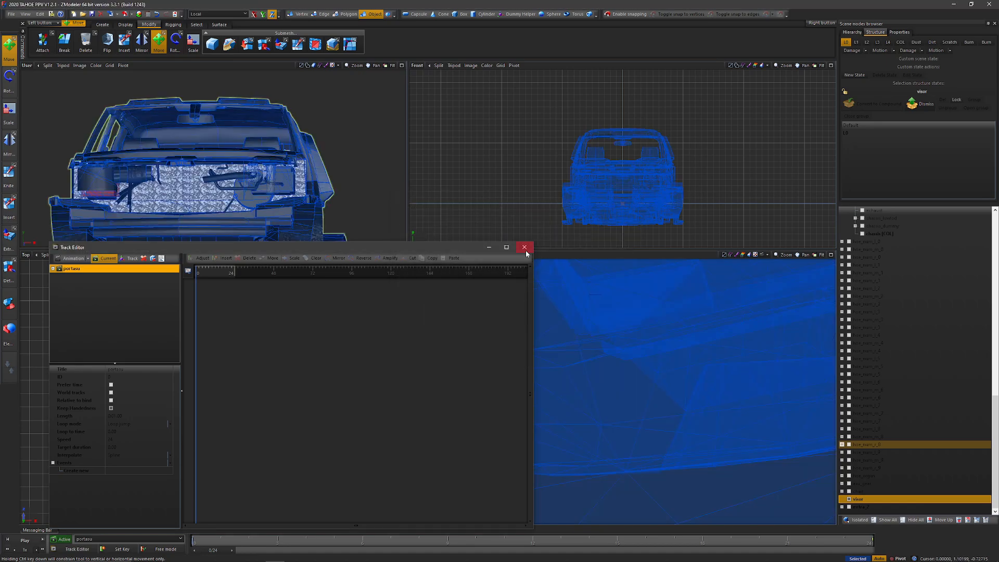
{"action": "left_click", "coordinate": [525, 247]}
Step: Parent the node listed directly below the visor dummy to the visor, and collapse the visor's branch
{"action": "left_click", "coordinate": [860, 507]}
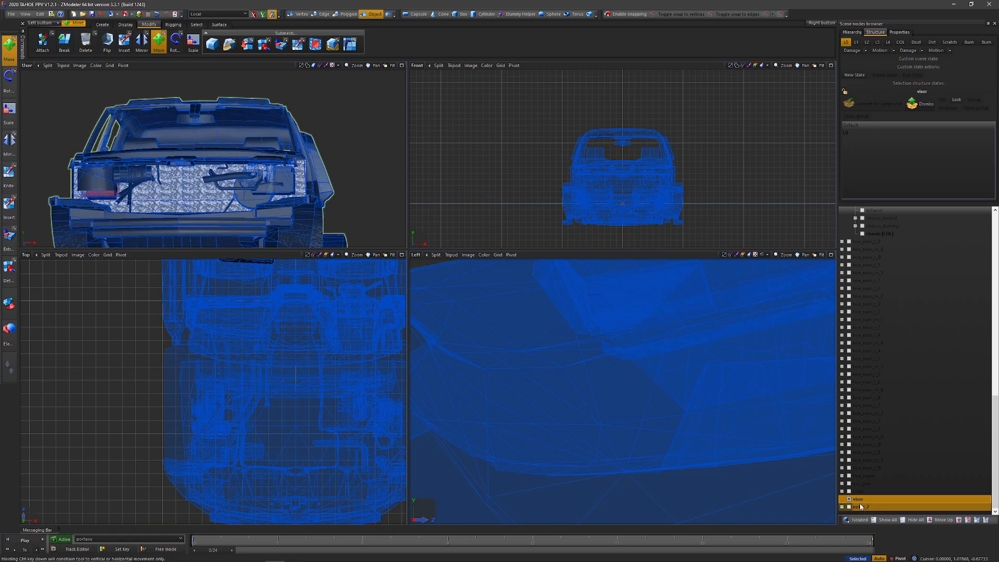
{"action": "left_click_drag", "start_coordinate": [860, 507], "coordinate": [850, 500]}
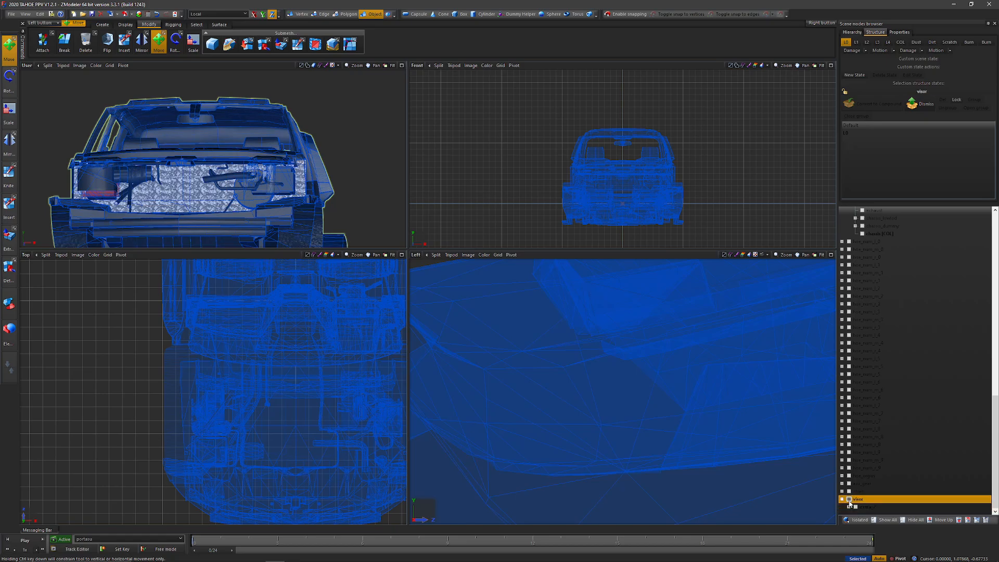
{"action": "left_click", "coordinate": [842, 499]}
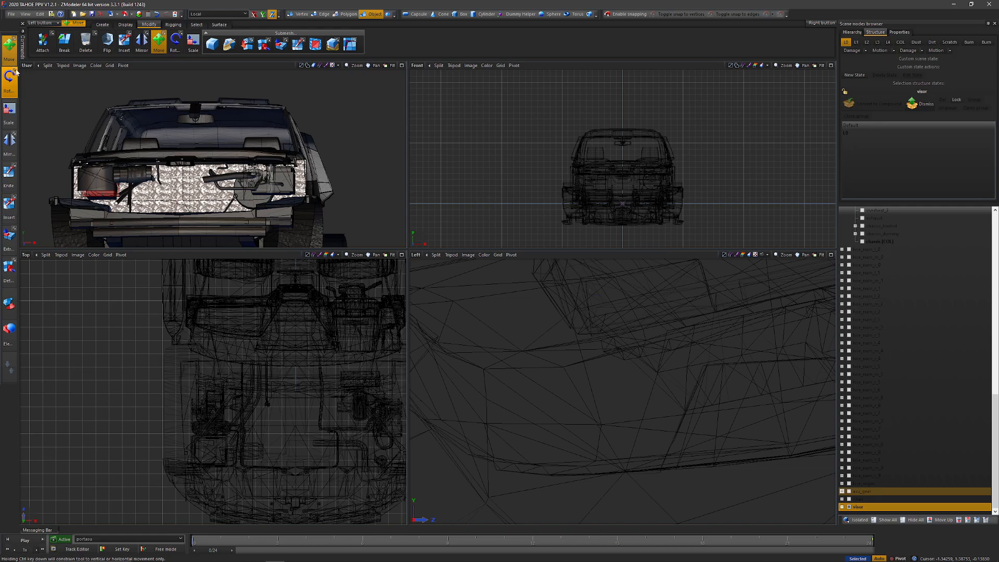
Step: Switch the perspective viewport to the 3D view, play the visor animation there and return it to frame 0
{"action": "left_click", "coordinate": [26, 65]}
{"action": "left_click", "coordinate": [42, 77]}
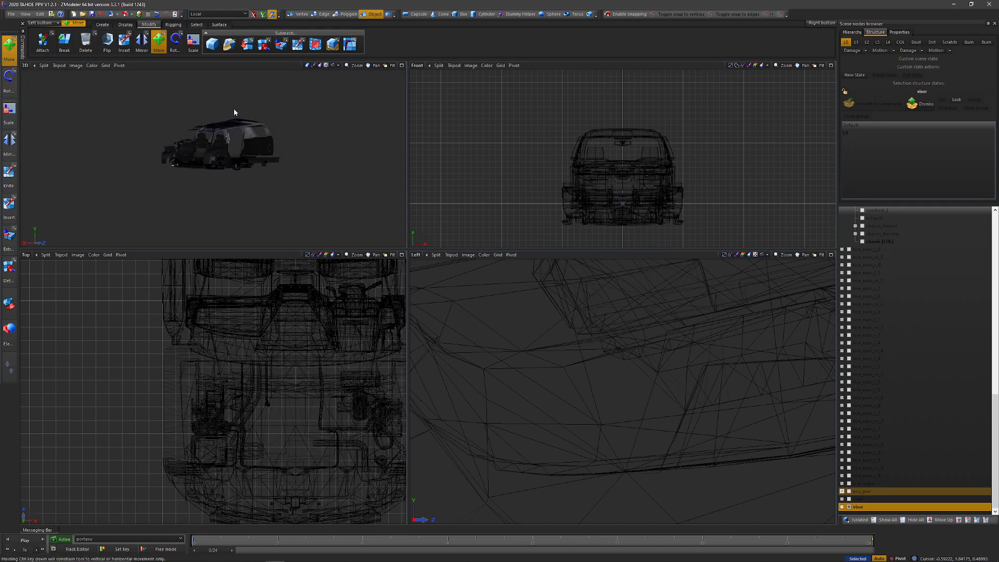
{"action": "scroll", "coordinate": [186, 127], "scroll_direction": "up", "scroll_amount": 10}
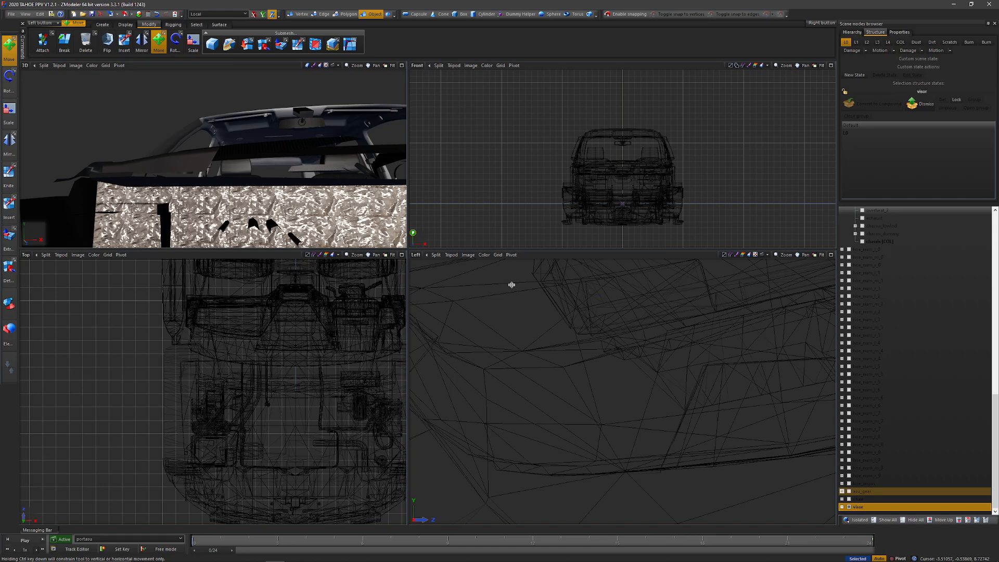
{"action": "left_click", "coordinate": [842, 506]}
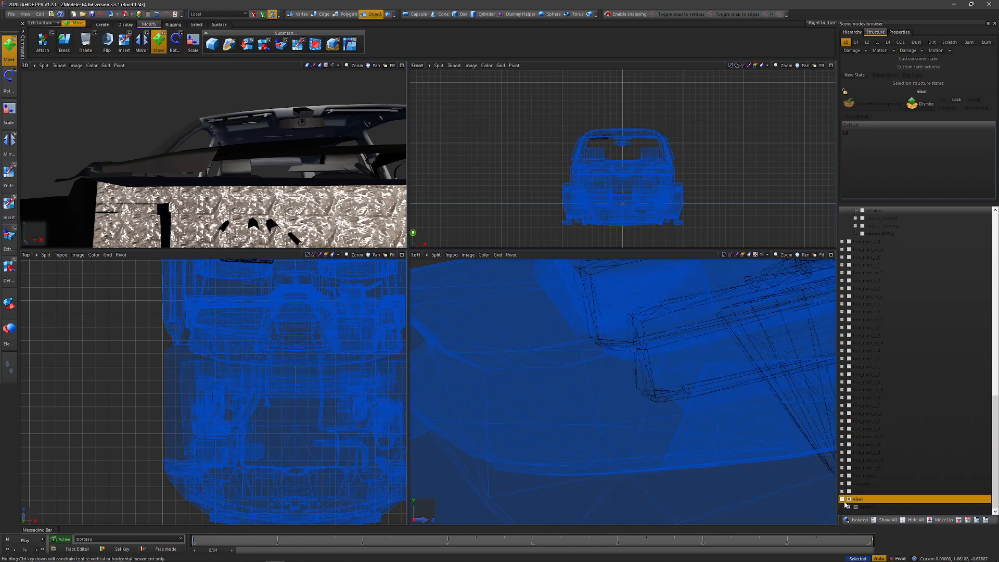
{"action": "left_click", "coordinate": [842, 499]}
{"action": "left_click", "coordinate": [25, 540]}
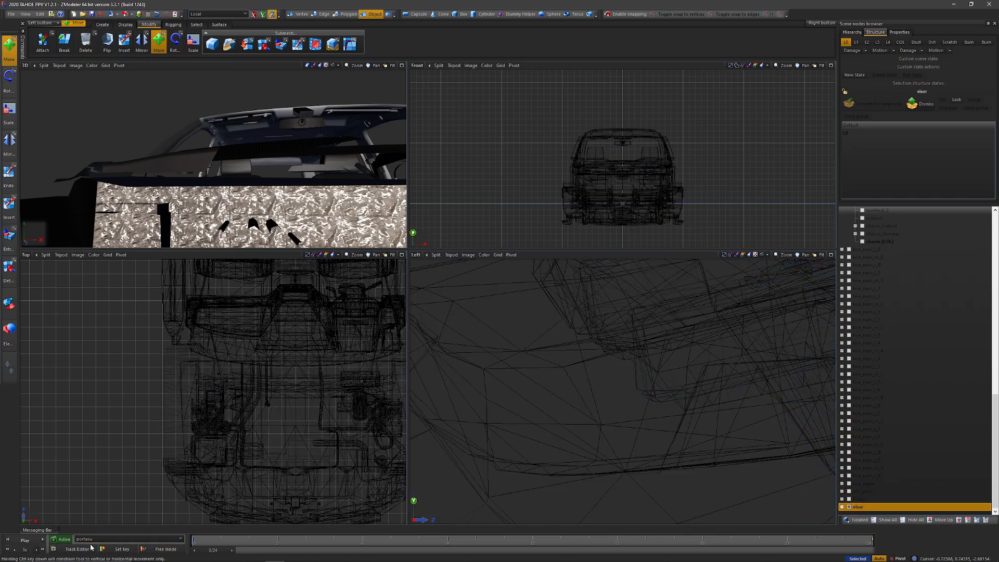
{"action": "left_click", "coordinate": [25, 541]}
{"action": "left_click_drag", "start_coordinate": [537, 555], "coordinate": [213, 551]}
Step: Show all scene nodes and collapse the chassis and portasu_hi branches of the vehicle hierarchy
{"action": "scroll", "coordinate": [870, 221], "scroll_direction": "up", "scroll_amount": 20}
{"action": "mouse_move", "coordinate": [837, 193]}
{"action": "left_mouse_down"}
{"action": "mouse_move", "coordinate": [870, 220]}
{"action": "mouse_move", "coordinate": [910, 309]}
{"action": "mouse_move", "coordinate": [918, 295]}
{"action": "left_mouse_up"}
{"action": "left_click", "coordinate": [884, 519]}
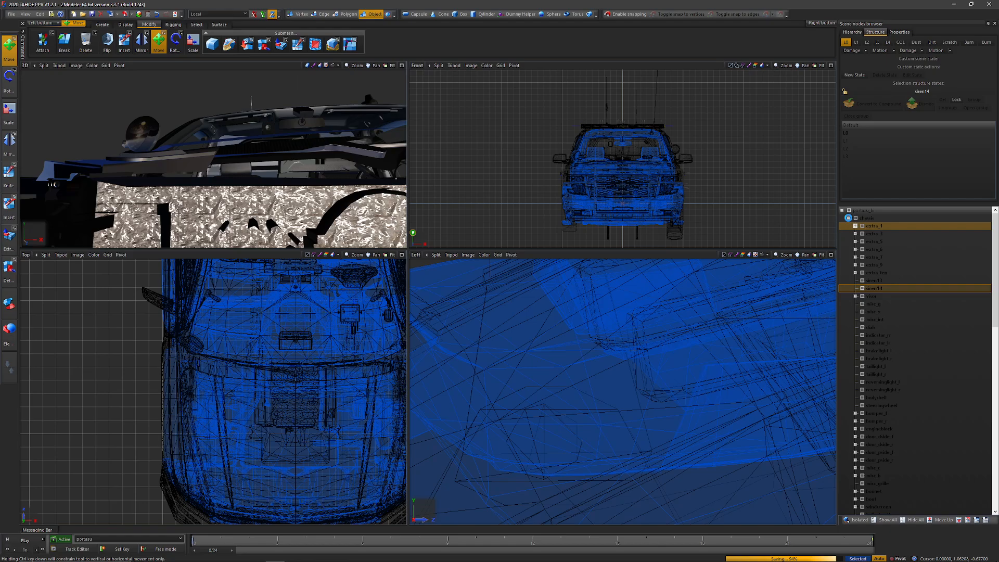
{"action": "left_click", "coordinate": [849, 218]}
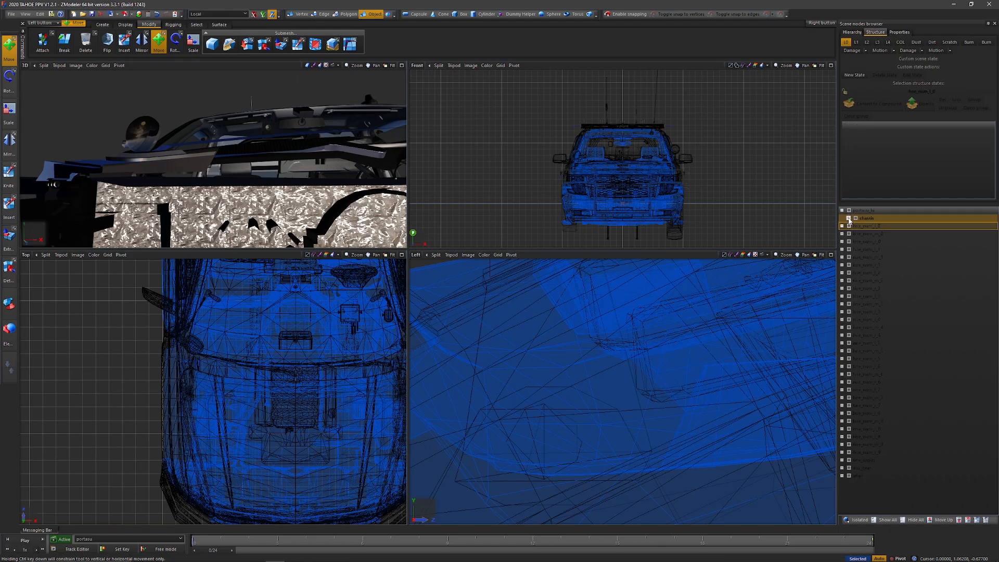
{"action": "left_click", "coordinate": [842, 211]}
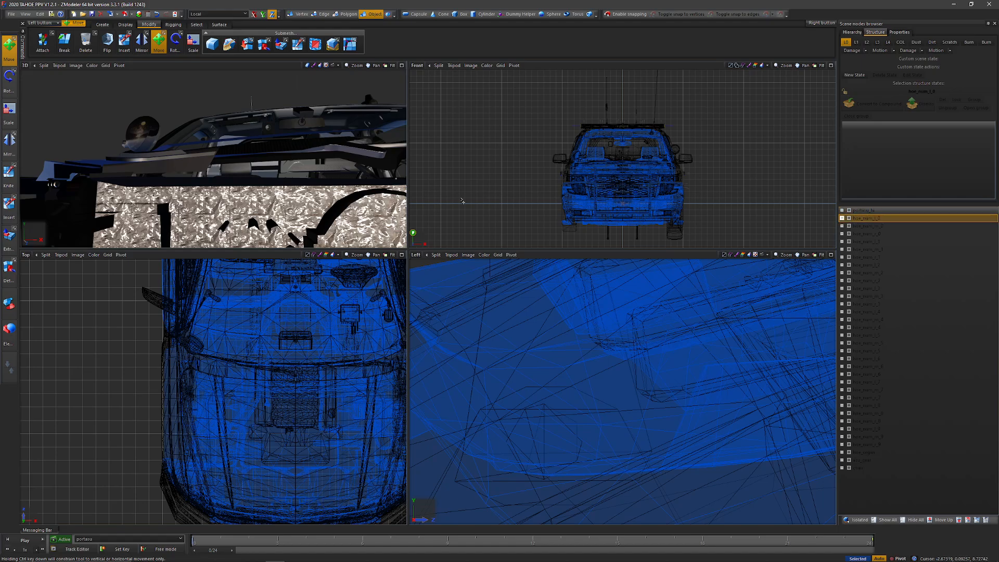
Step: Switch the perspective viewport back to the User view and frame the complete Tahoe
{"action": "left_click", "coordinate": [24, 65]}
{"action": "left_click", "coordinate": [41, 137]}
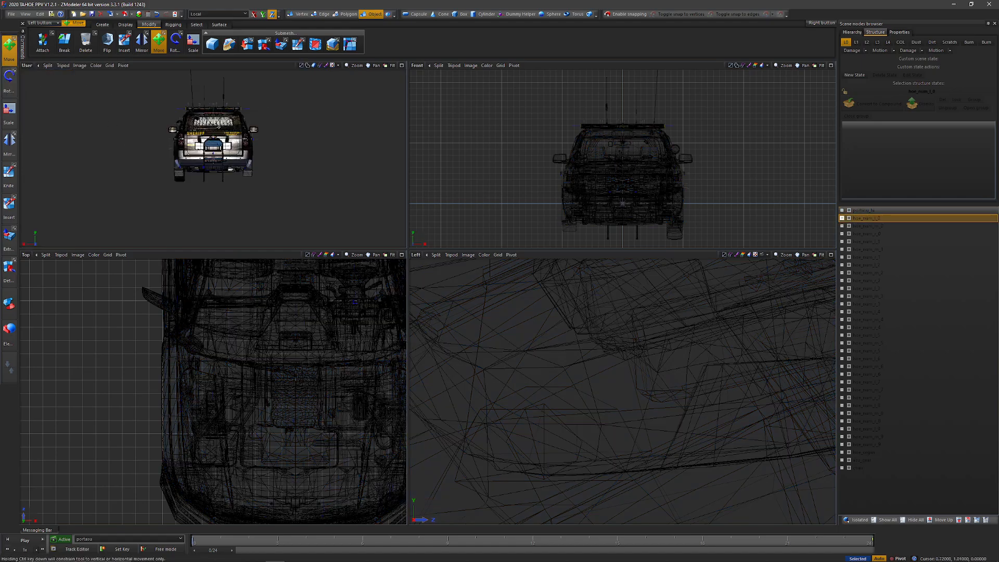
{"action": "scroll", "coordinate": [231, 114], "scroll_direction": "up", "scroll_amount": 3}
Step: Select all the root nodes listed below portasu_hi and hide them
{"action": "left_click", "coordinate": [859, 468], "text": "shift"}
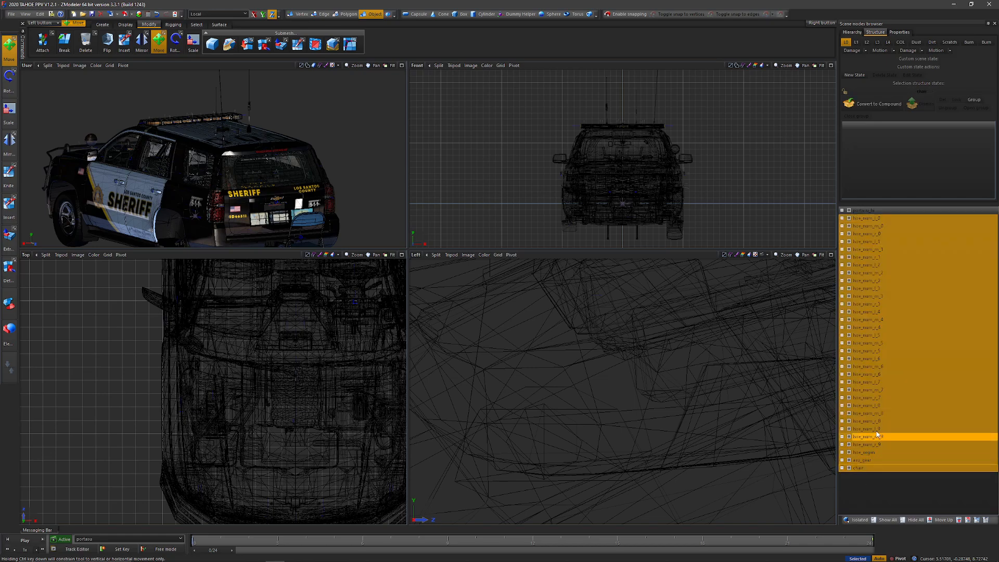
{"action": "left_click", "coordinate": [853, 218]}
{"action": "left_click", "coordinate": [858, 467], "text": "shift"}
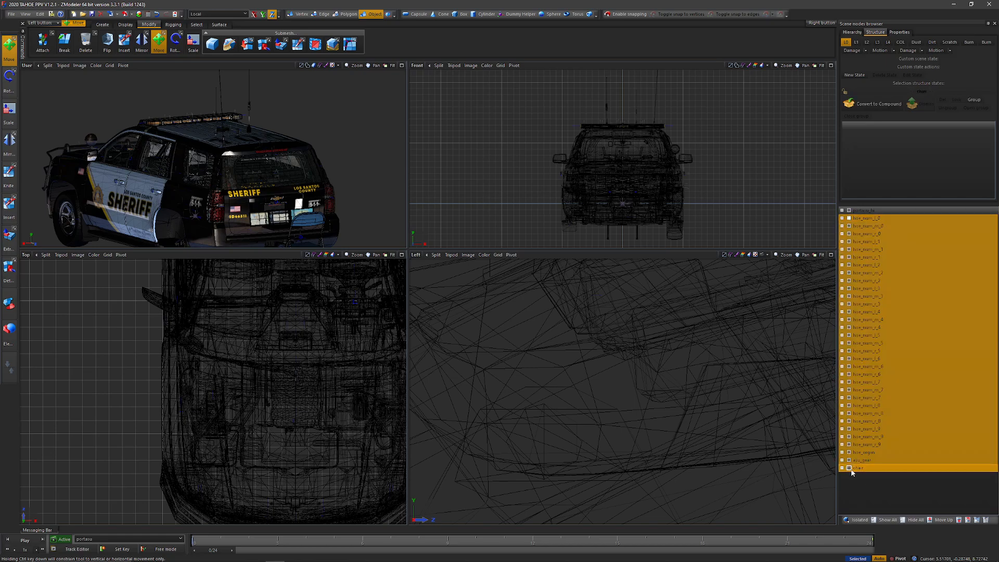
Step: Turn off the Move tool and export portasu_hi to the exports folder, replacing the existing portasu_hi.yft
{"action": "middle_click_drag", "start_coordinate": [383, 168], "coordinate": [274, 105]}
{"action": "scroll", "coordinate": [274, 104], "scroll_direction": "up", "scroll_amount": 1}
{"action": "left_click", "coordinate": [160, 43]}
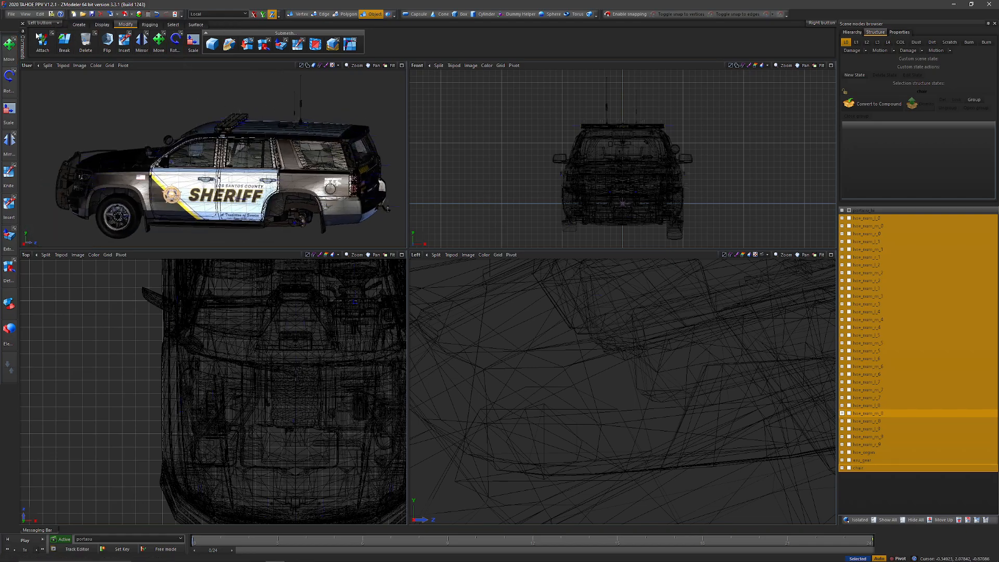
{"action": "left_click", "coordinate": [877, 211]}
{"action": "left_click", "coordinate": [11, 14]}
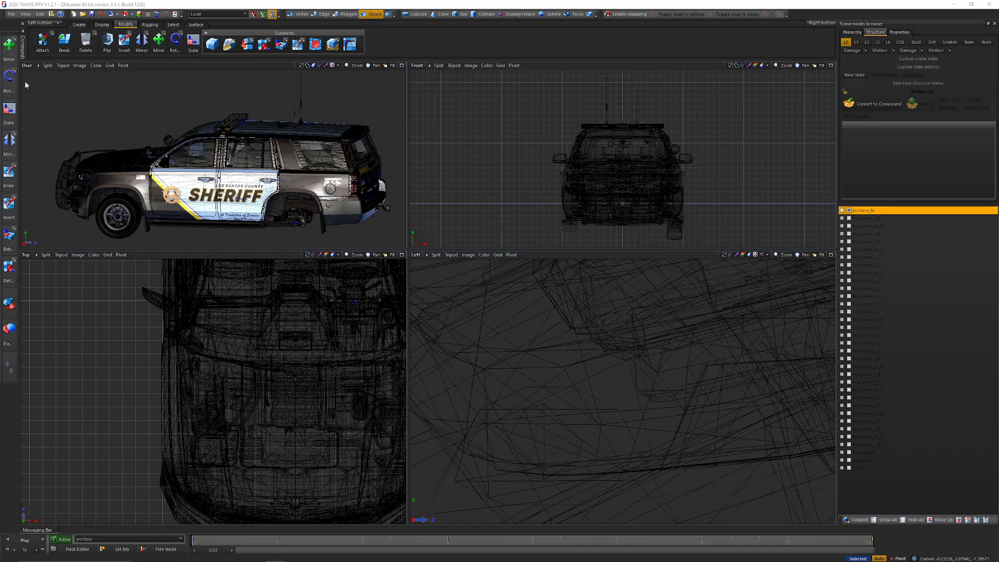
{"action": "left_click", "coordinate": [26, 82]}
{"action": "double_click", "coordinate": [446, 255]}
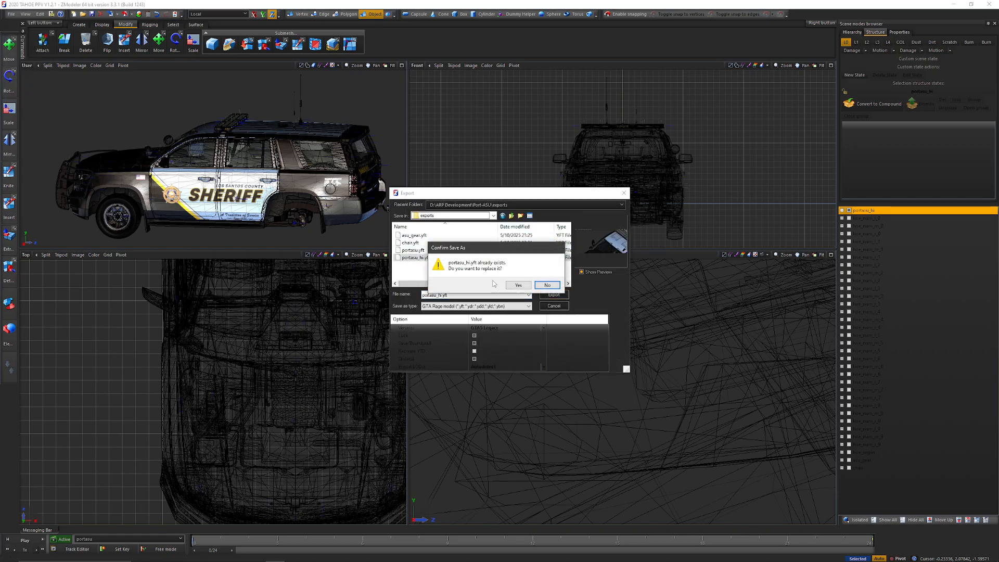
{"action": "left_click", "coordinate": [516, 286]}
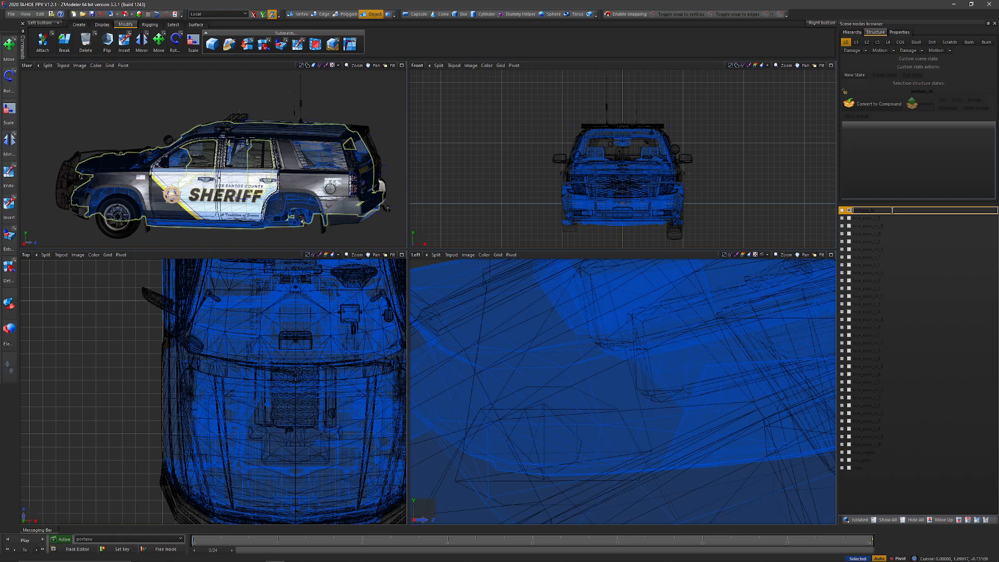
Step: Rename the vehicle's root node to portasu
{"action": "left_click", "coordinate": [897, 212]}
{"action": "key", "text": "BackSpace"}
{"action": "key", "text": "BackSpace"}
{"action": "key", "text": "BackSpace"}
{"action": "key", "text": "Return"}
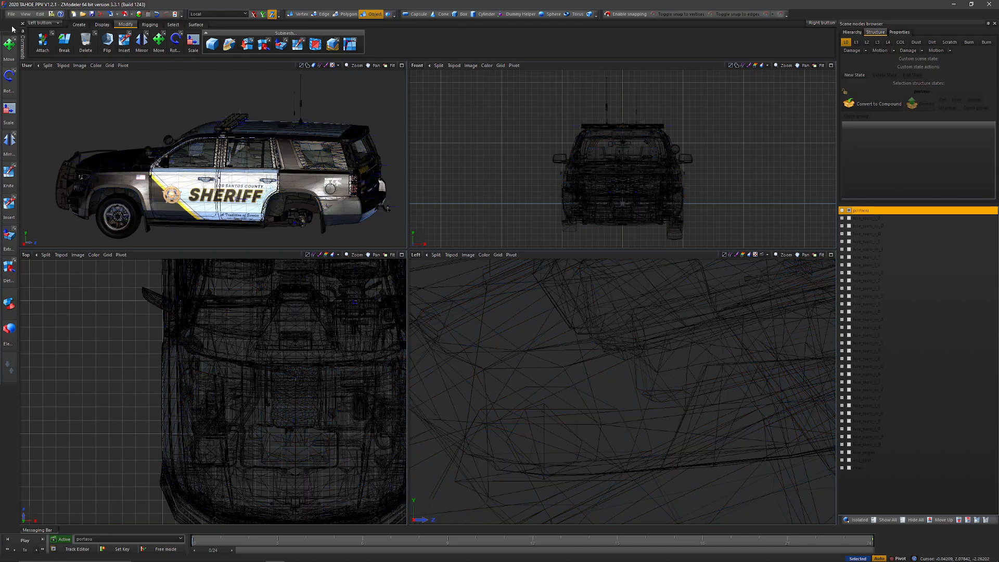
Step: Export the portasu node to the exports folder, replacing the existing portasu.yft
{"action": "left_click", "coordinate": [12, 14]}
{"action": "left_click", "coordinate": [20, 80]}
{"action": "double_click", "coordinate": [419, 250]}
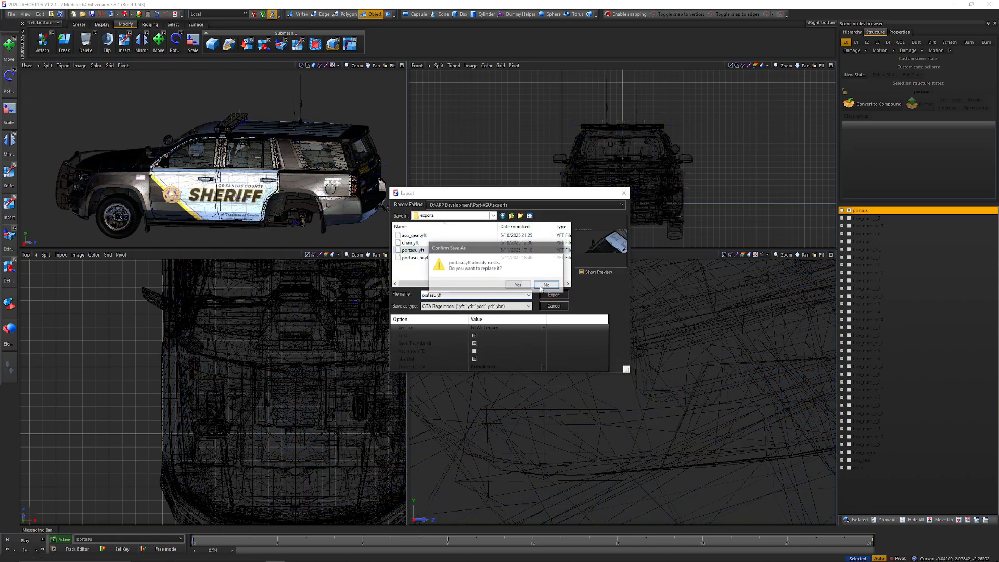
{"action": "left_click", "coordinate": [515, 284]}
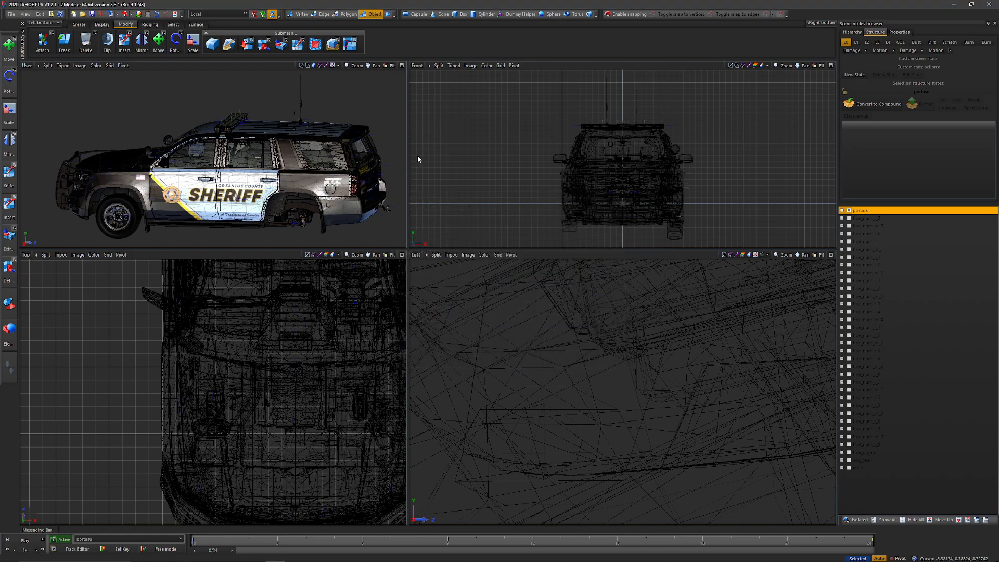
{"action": "left_click", "coordinate": [140, 14]}
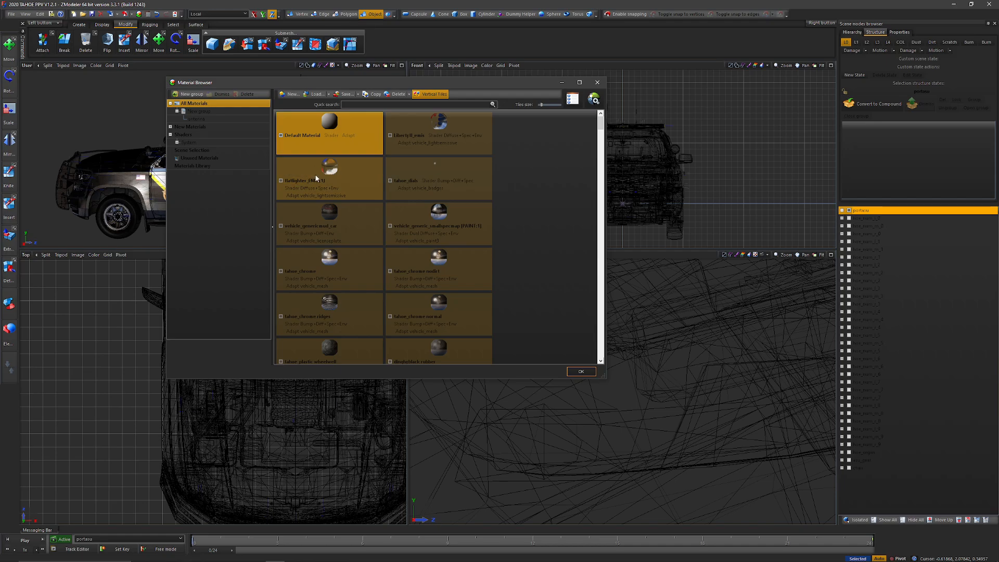
{"action": "left_click", "coordinate": [597, 83]}
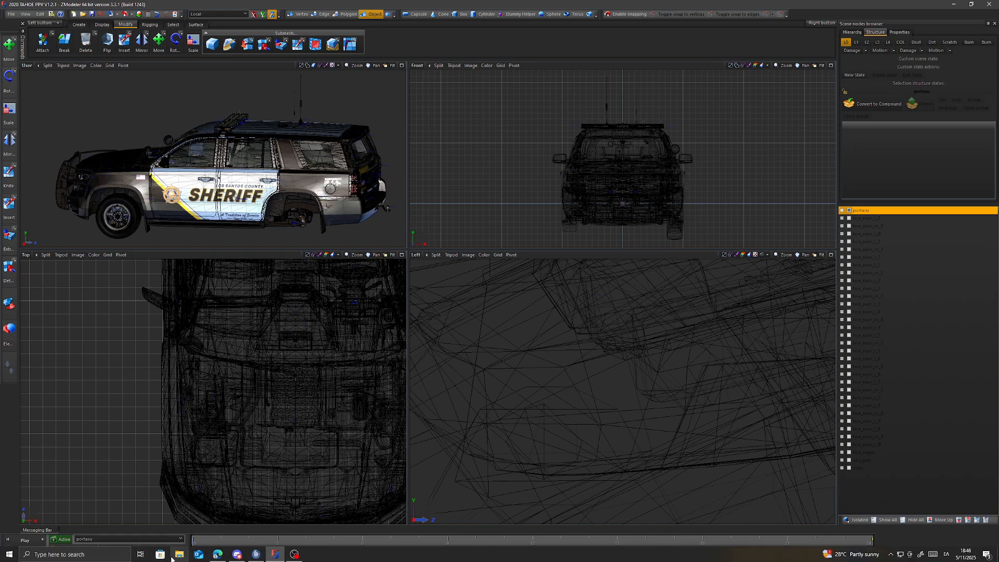
Step: In File Explorer, open Port-ASU's exports folder and delete the backup files portasu.bak and portasu_hi.bak
{"action": "left_click", "coordinate": [180, 554]}
{"action": "left_click", "coordinate": [620, 259]}
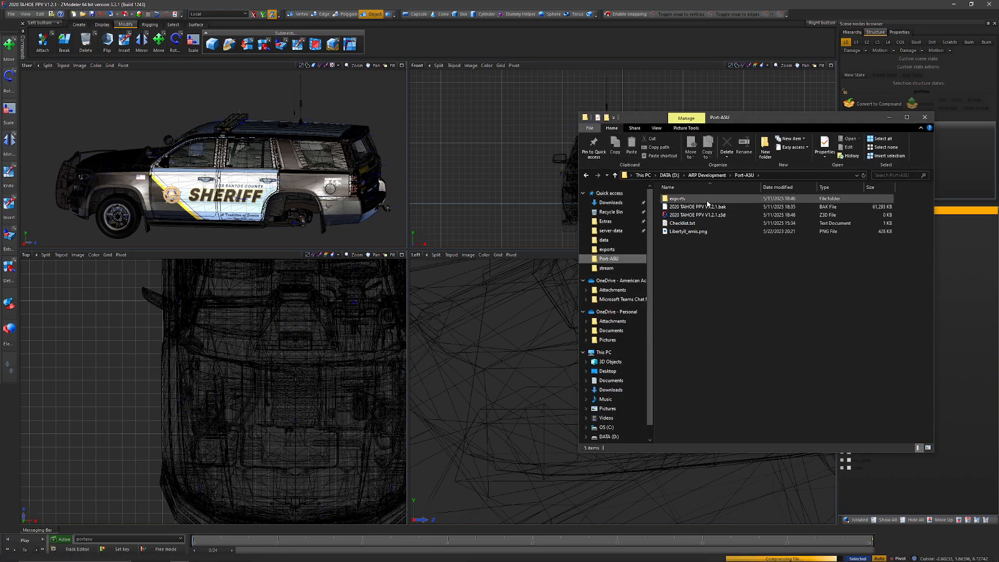
{"action": "double_click", "coordinate": [705, 201]}
{"action": "left_click", "coordinate": [695, 209]}
{"action": "left_click", "coordinate": [696, 215]}
{"action": "left_click", "coordinate": [705, 240], "text": "ctrl"}
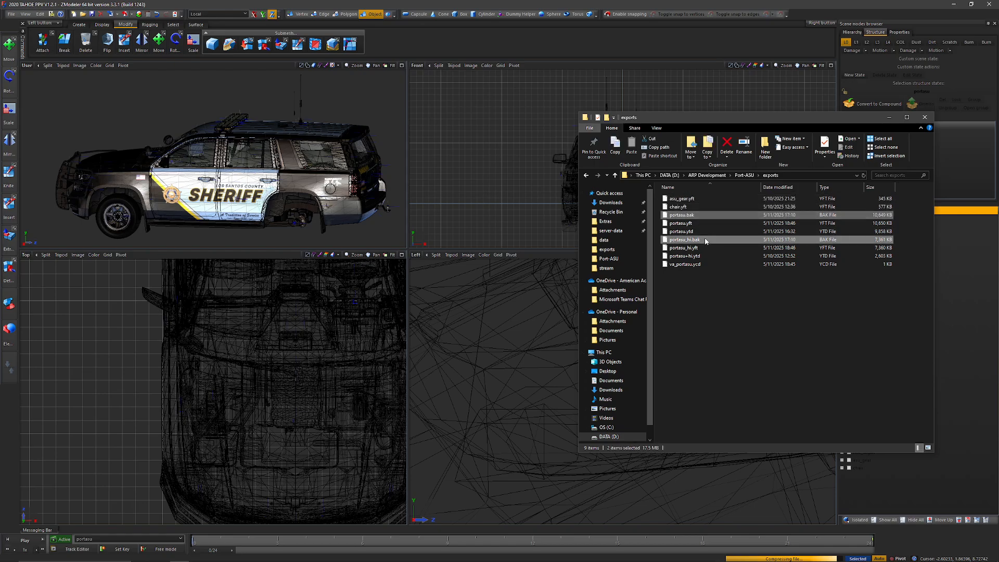
{"action": "key", "text": "Delete"}
Step: Copy the portasu YFT and YTD files and va_portasu.ycd from exports into the portasu resource's stream folder, replacing the existing files
{"action": "left_click", "coordinate": [692, 248], "text": "shift"}
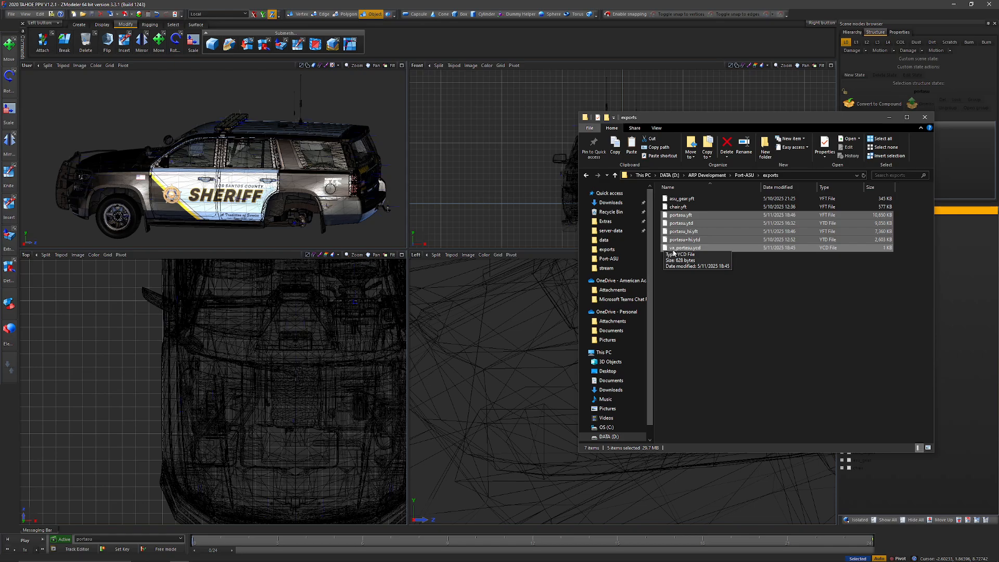
{"action": "left_click", "coordinate": [603, 239]}
{"action": "left_click", "coordinate": [810, 176]}
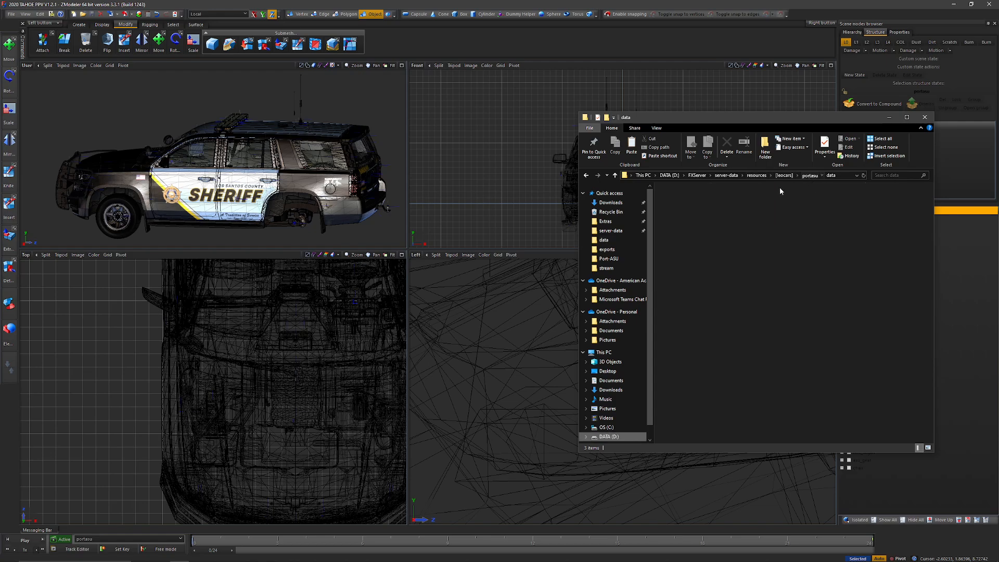
{"action": "double_click", "coordinate": [690, 208]}
{"action": "key", "text": "ctrl+v"}
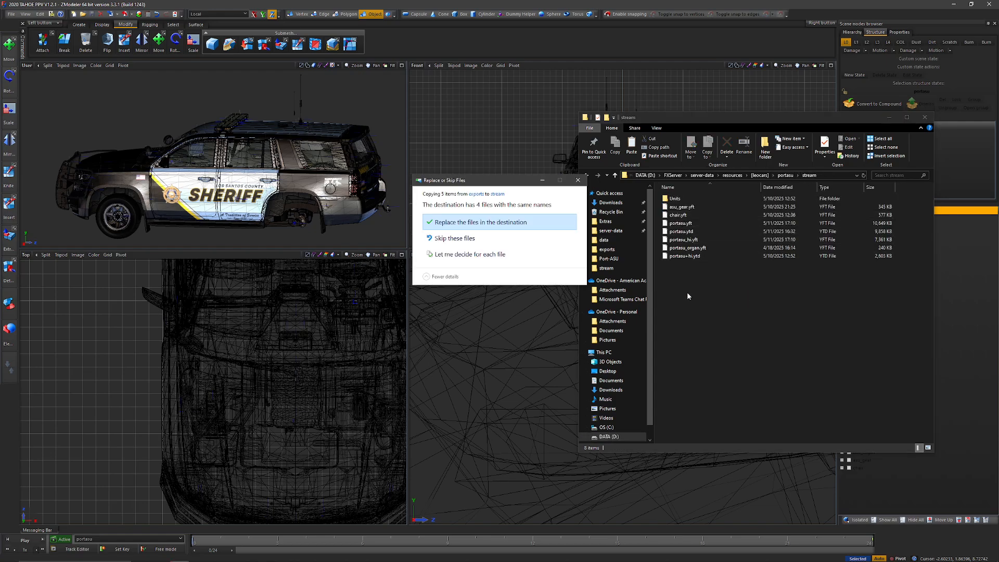
{"action": "left_click", "coordinate": [489, 223]}
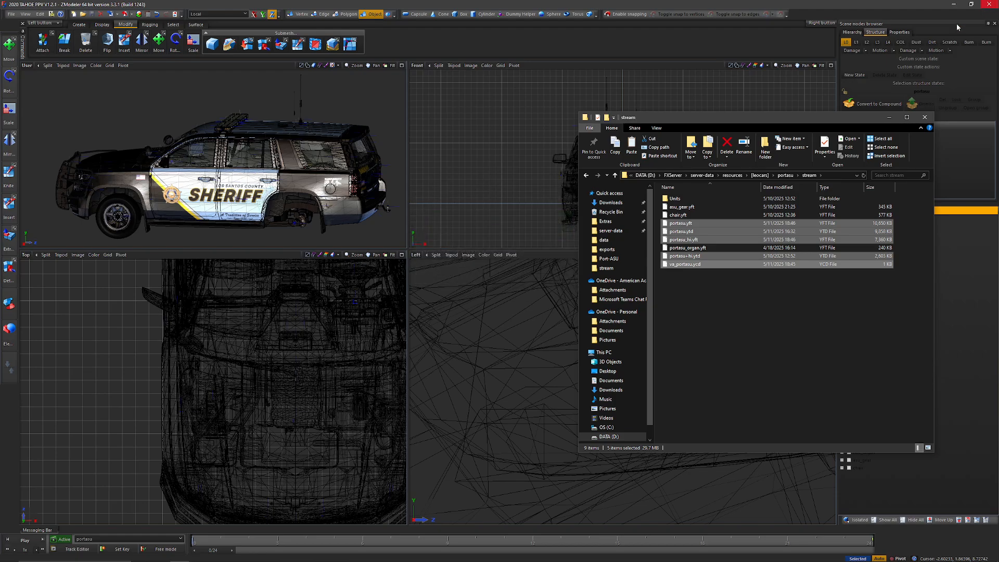
Step: Open vehicles.meta from the portasu resource's data folder in Visual Studio Code
{"action": "left_click", "coordinate": [783, 176]}
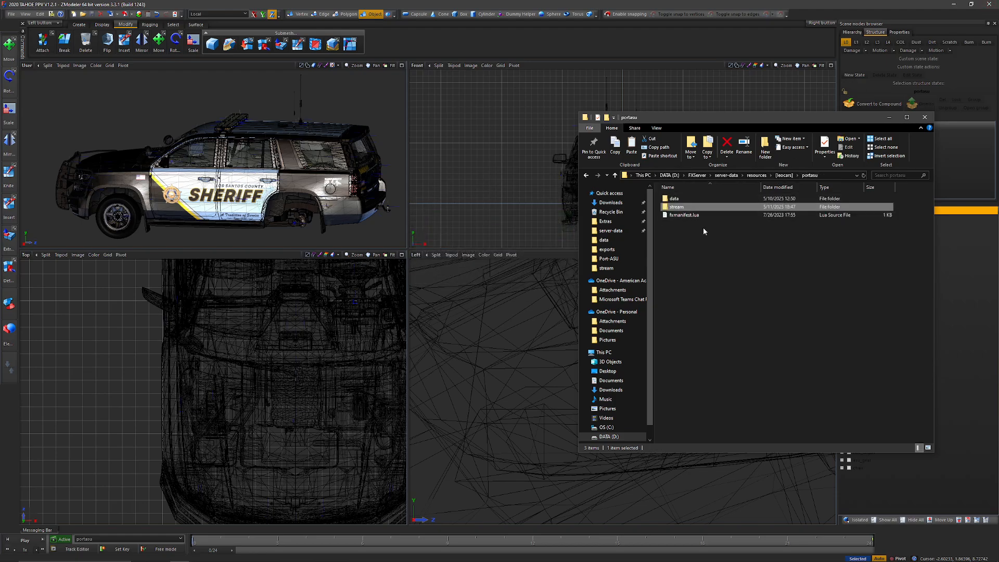
{"action": "double_click", "coordinate": [676, 199]}
{"action": "left_click", "coordinate": [683, 215]}
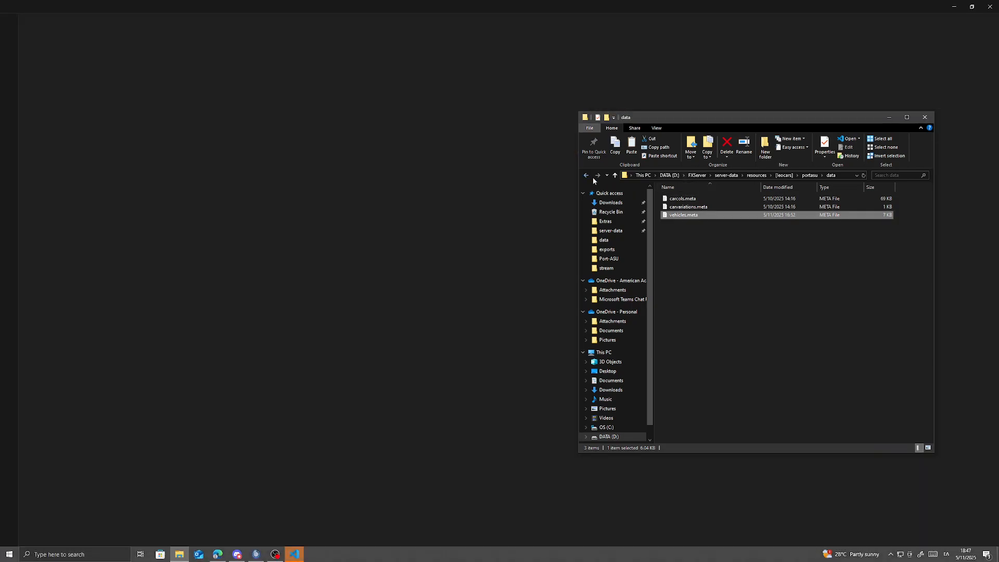
Step: Copy the base name va_portasu from the YCD file in the stream folder and set it as animConvRoofDictName in vehicles.meta
{"action": "left_click", "coordinate": [587, 175]}
{"action": "double_click", "coordinate": [686, 206]}
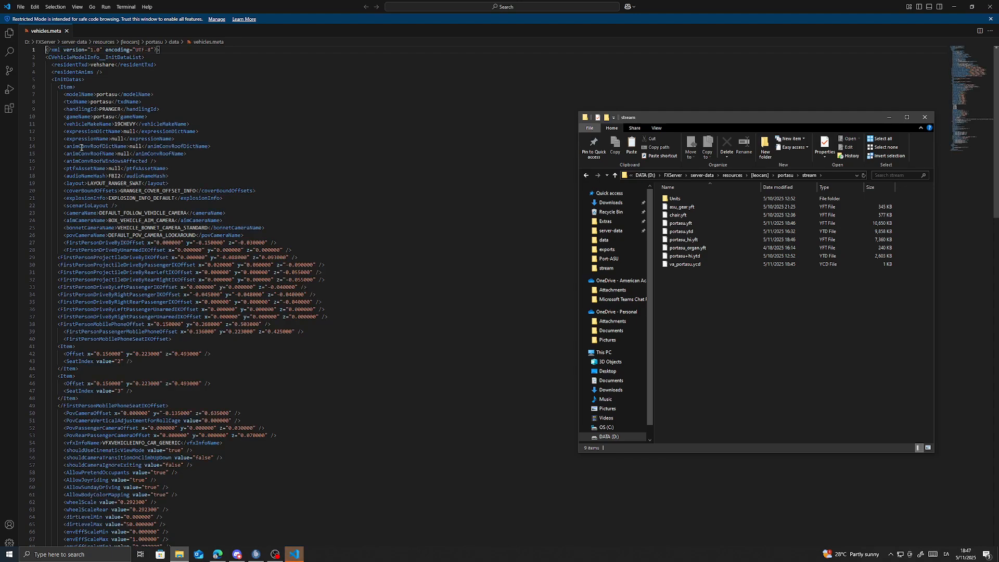
{"action": "left_click", "coordinate": [82, 147]}
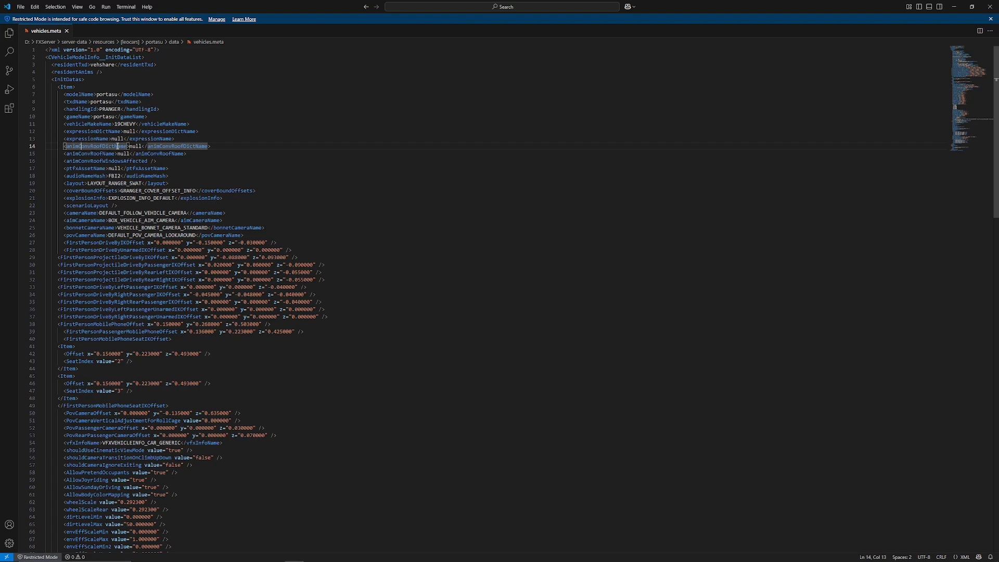
{"action": "double_click", "coordinate": [135, 147]}
{"action": "key", "text": "alt+Tab"}
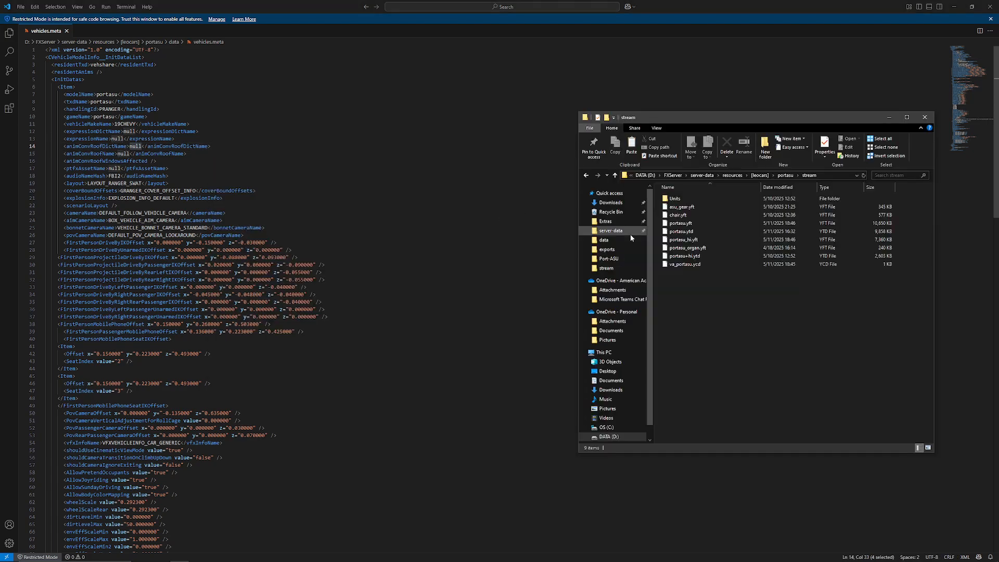
{"action": "left_click", "coordinate": [696, 265]}
{"action": "left_click", "coordinate": [744, 147]}
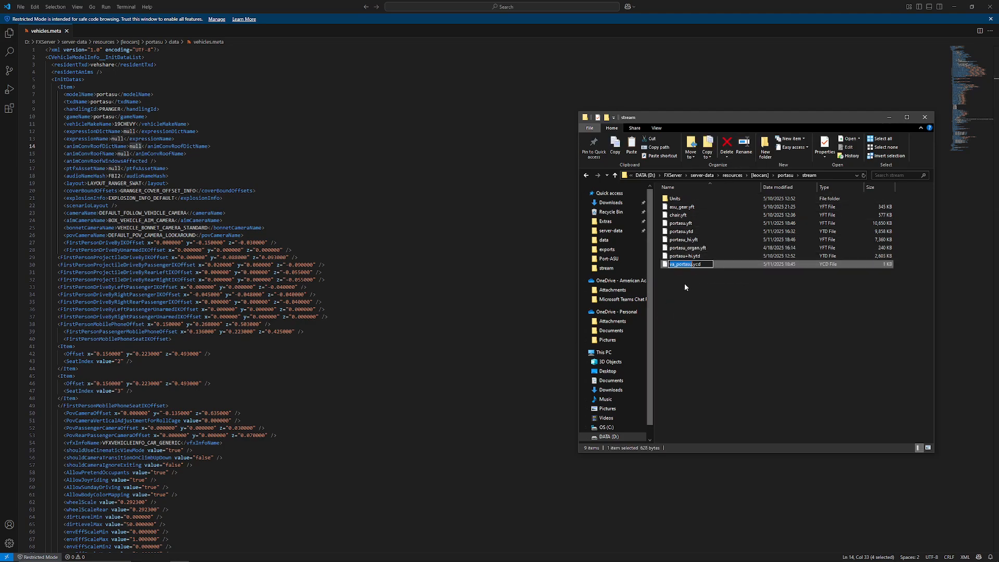
{"action": "key", "text": "ctrl+c"}
{"action": "left_click", "coordinate": [137, 148]}
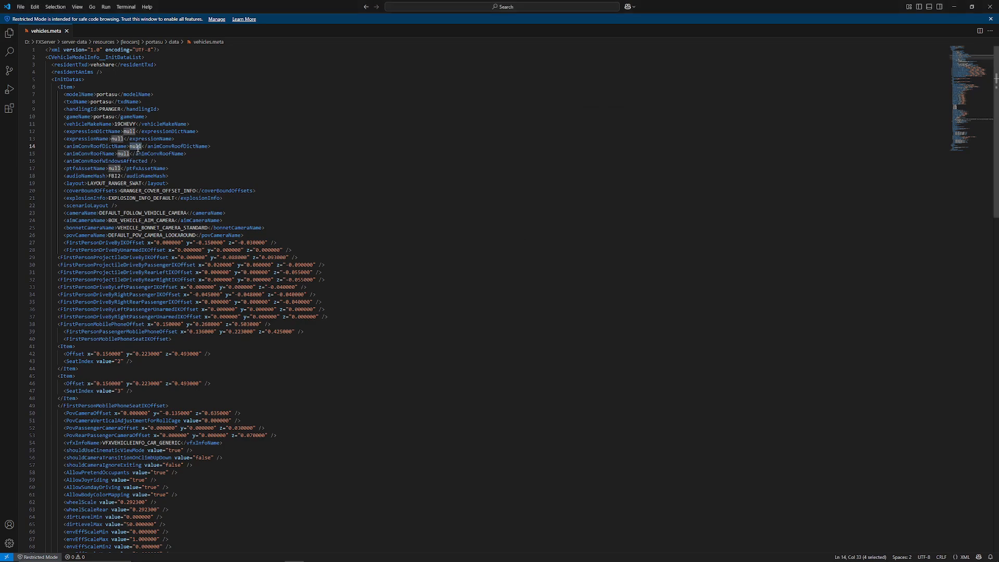
{"action": "key", "text": "ctrl+v"}
Step: Open the Tahoe project file 2020 TAHOE PPV V1.2.1.z3d from the Port-ASU folder
{"action": "double_click", "coordinate": [124, 154]}
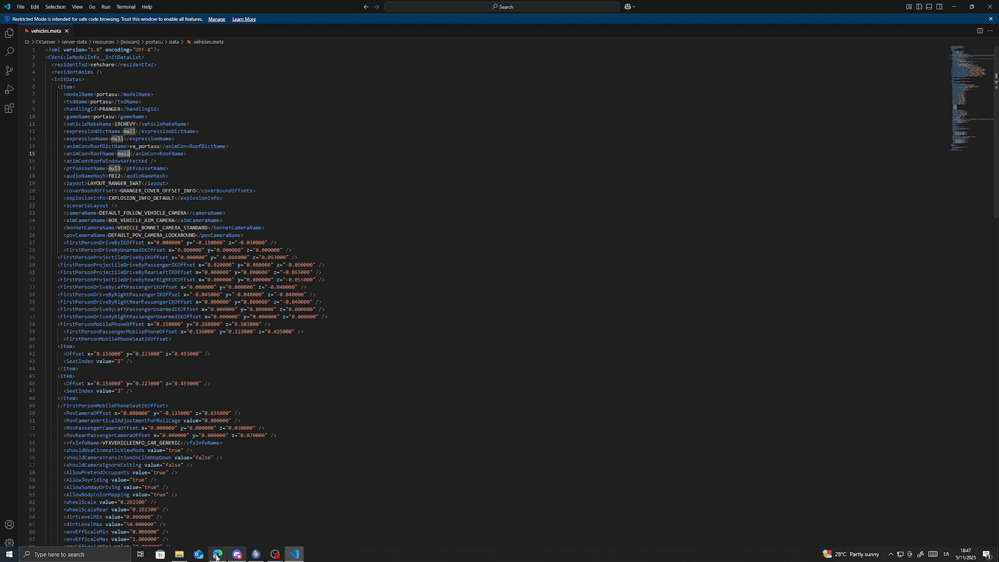
{"action": "left_click", "coordinate": [227, 555]}
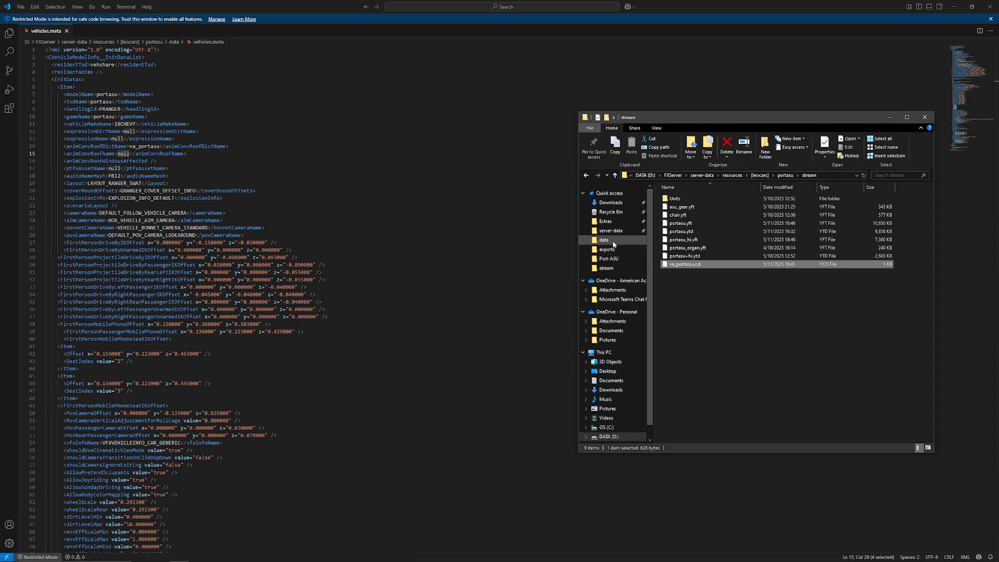
{"action": "left_click", "coordinate": [608, 258]}
{"action": "double_click", "coordinate": [684, 215]}
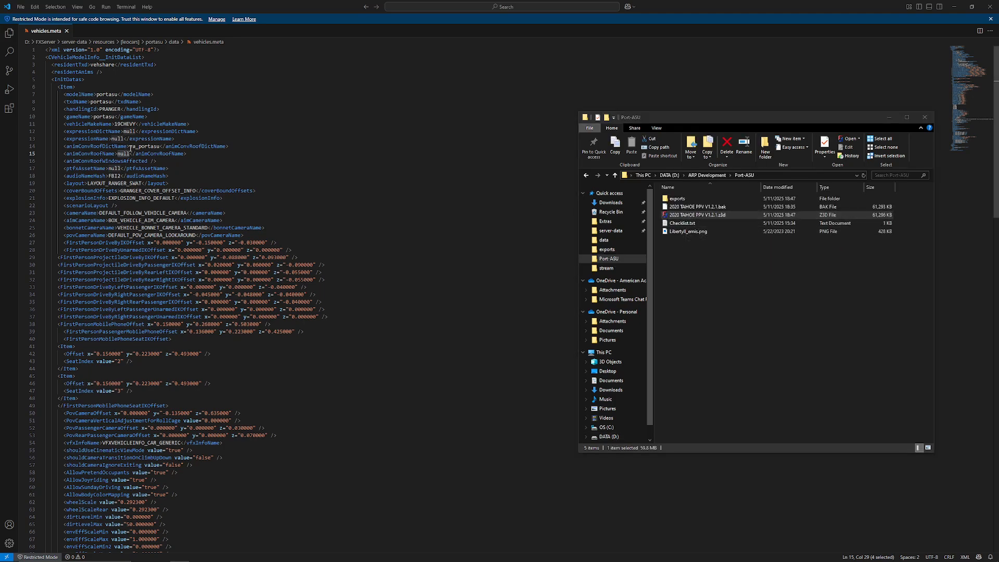
Step: Set animConvRoofName to portasu in vehicles.meta and save the file
{"action": "double_click", "coordinate": [123, 153]}
{"action": "key", "text": "BackSpace"}
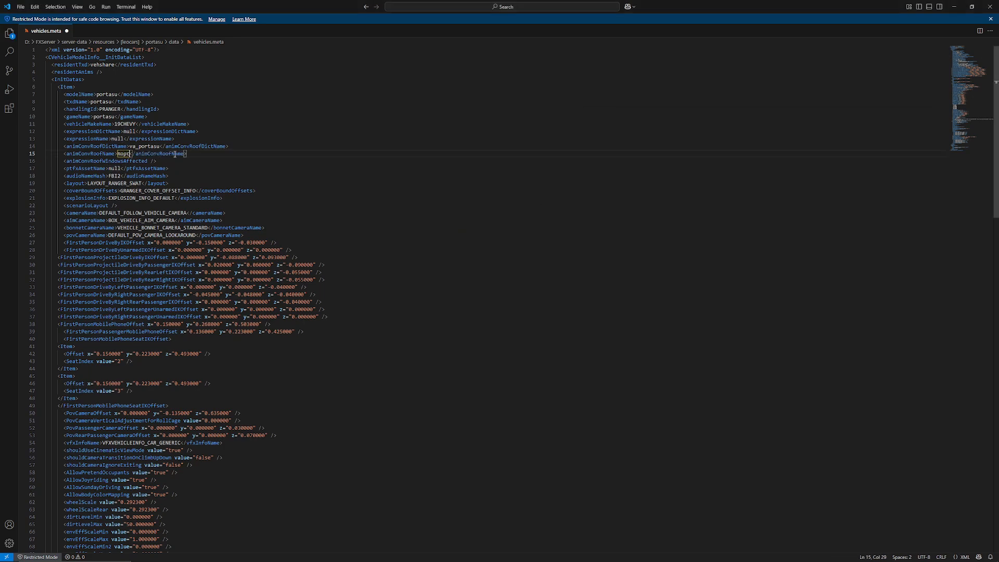
{"action": "type", "text": "portasu"}
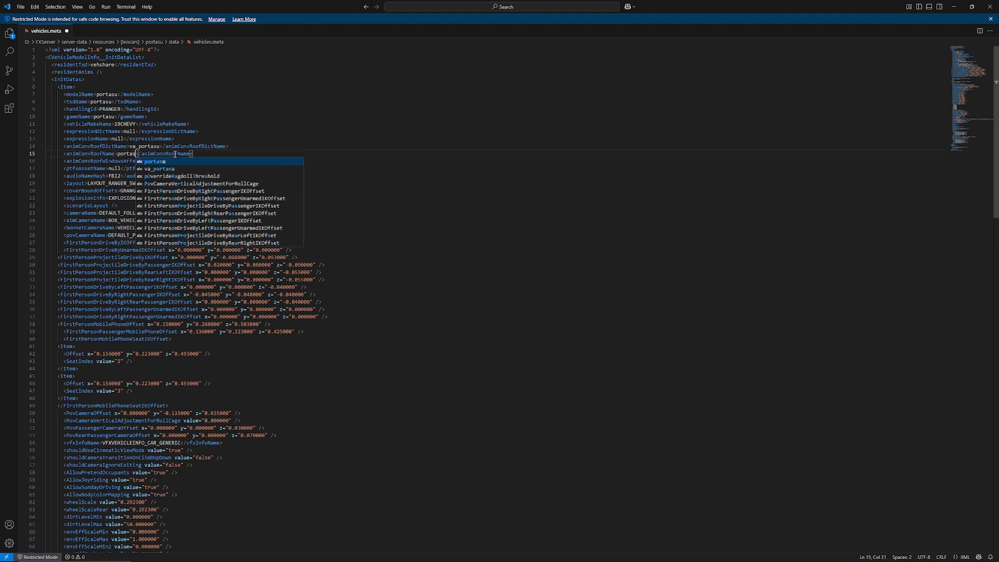
{"action": "key", "text": "Escape"}
Step: Switch to ZModeler, check the animation's name in the Track Editor, and return to Visual Studio Code
{"action": "key", "text": "alt+Tab"}
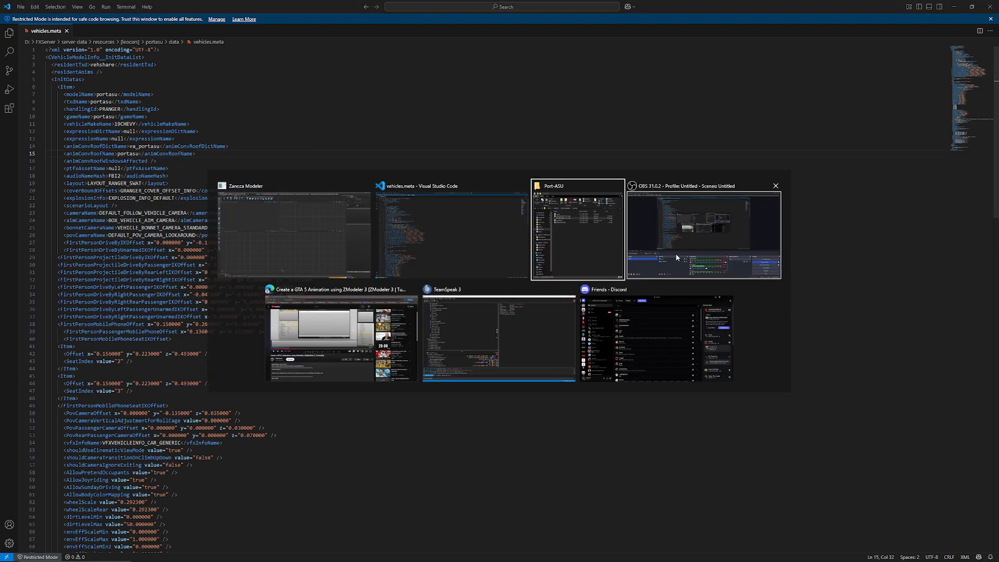
{"action": "key", "text": "alt+Tab"}
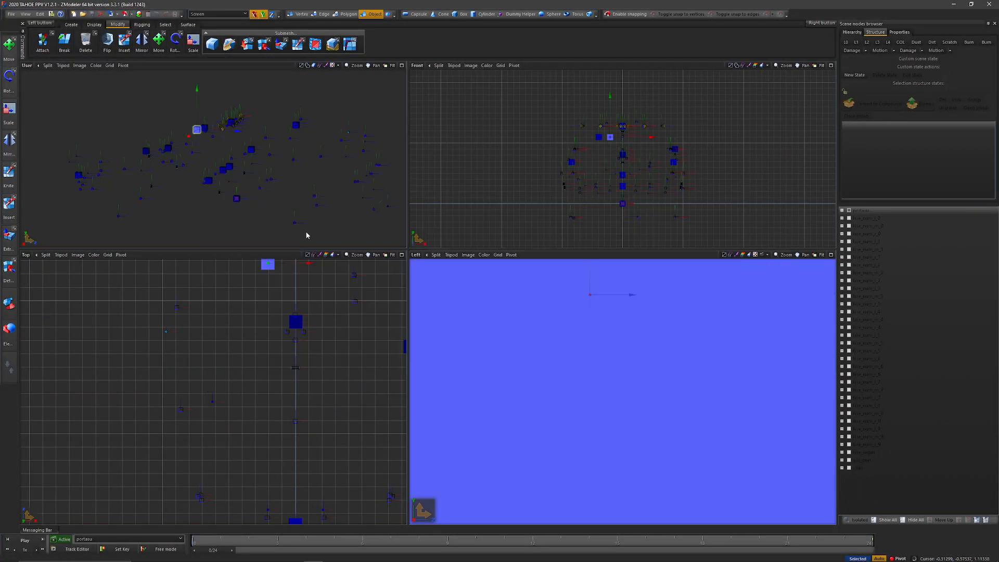
{"action": "left_click", "coordinate": [71, 549]}
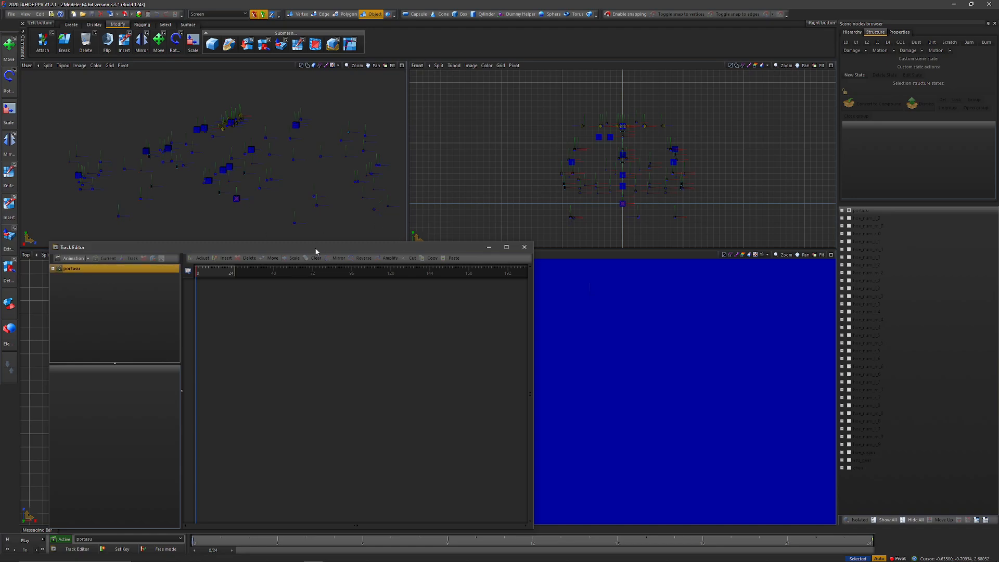
{"action": "key", "text": "alt+Tab"}
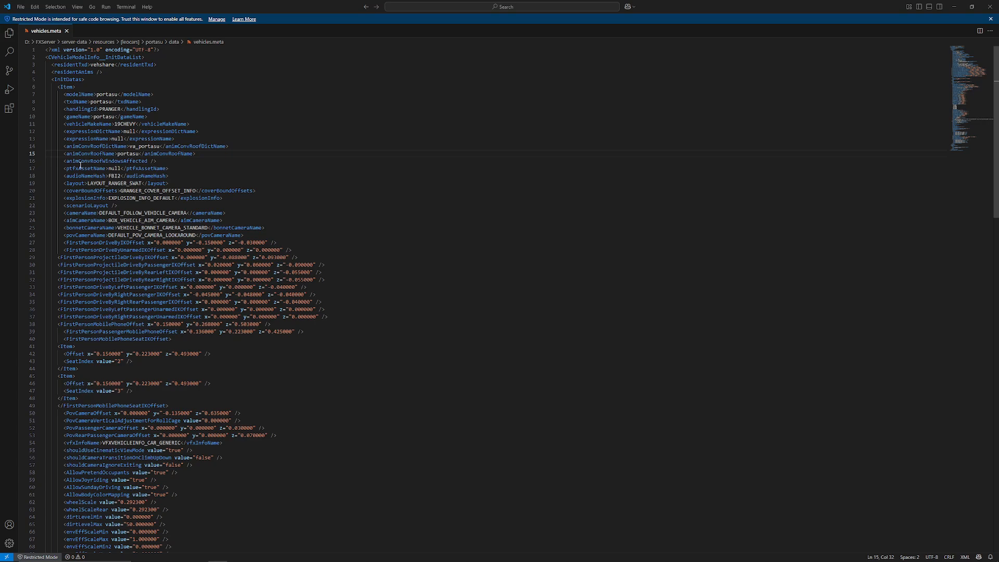
Step: Examine the animConvRoofWindowsAffected line and its self-closing slash in vehicles.meta
{"action": "left_click_drag", "start_coordinate": [157, 162], "coordinate": [35, 163]}
{"action": "left_click", "coordinate": [182, 163]}
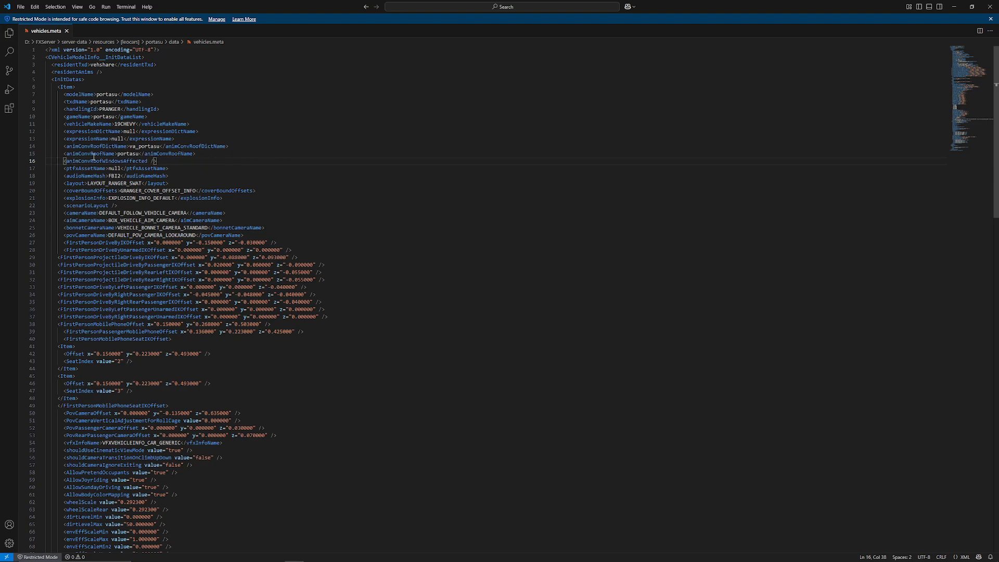
{"action": "left_click_drag", "start_coordinate": [154, 161], "coordinate": [148, 161]}
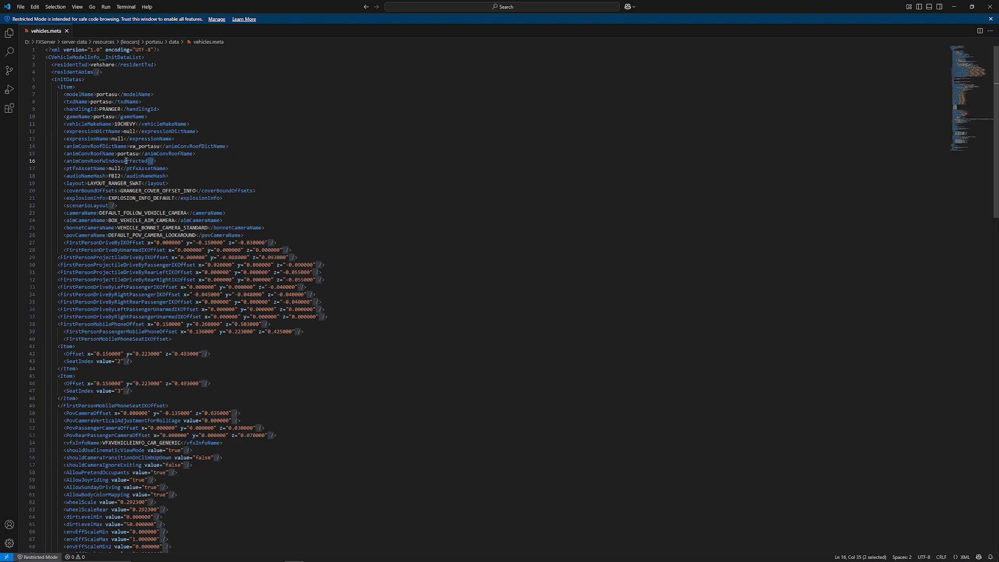
{"action": "left_click", "coordinate": [190, 161]}
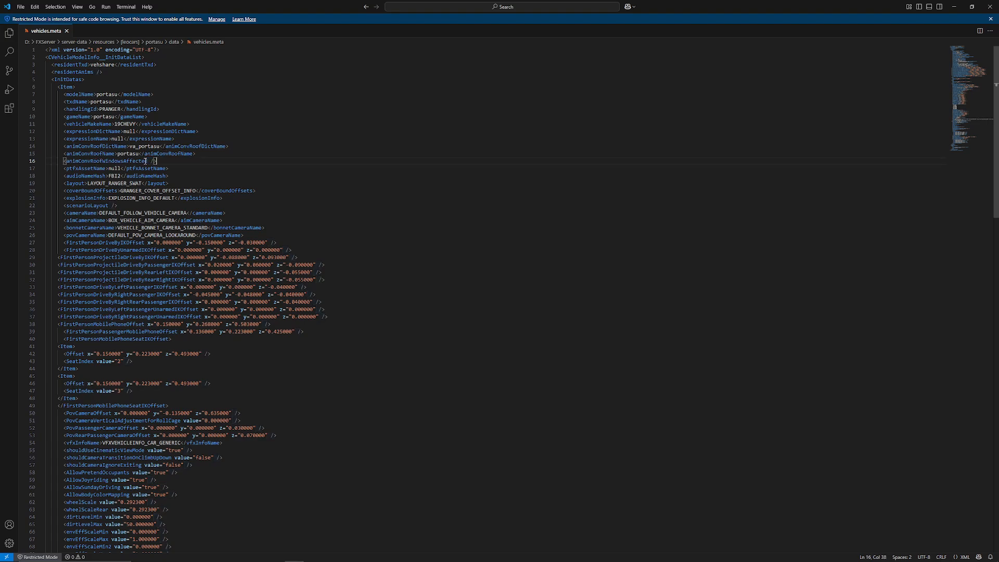
{"action": "left_click_drag", "start_coordinate": [162, 160], "coordinate": [66, 164]}
{"action": "left_click", "coordinate": [197, 164]}
Step: In File Explorer, open the server-data folder and launch the server from it
{"action": "left_click", "coordinate": [182, 555]}
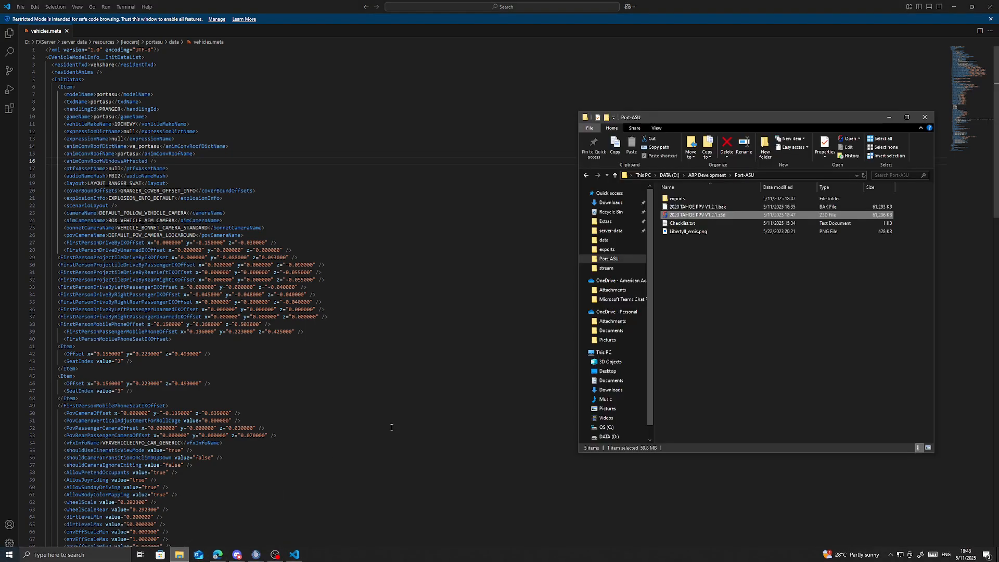
{"action": "left_click", "coordinate": [610, 231]}
{"action": "double_click", "coordinate": [677, 222]}
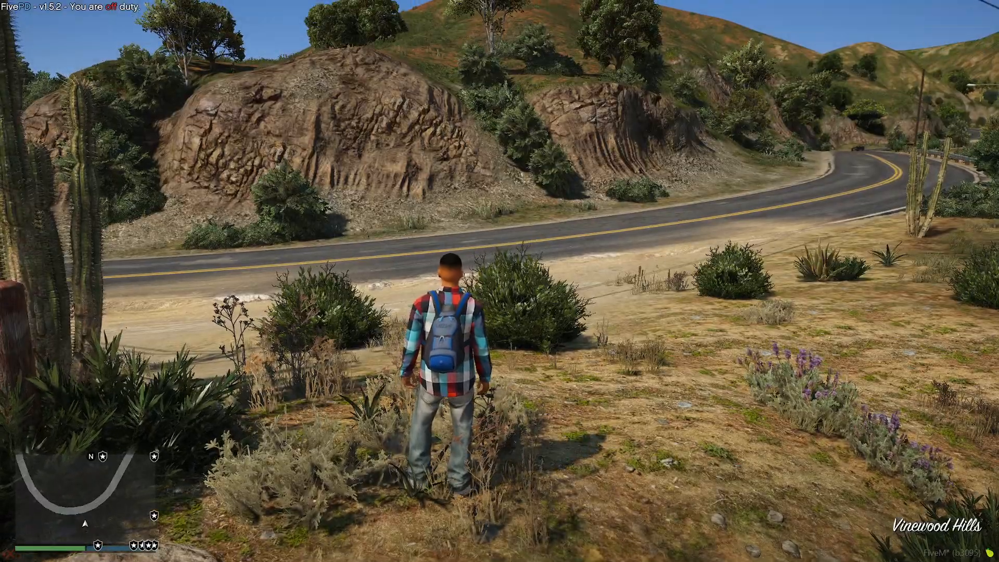
Step: In FiveM, move to open ground beside the road and spawn the portasu vehicle by its model name with the vehicle spawner
{"action": "key", "text": "w"}
{"action": "key", "text": "m"}
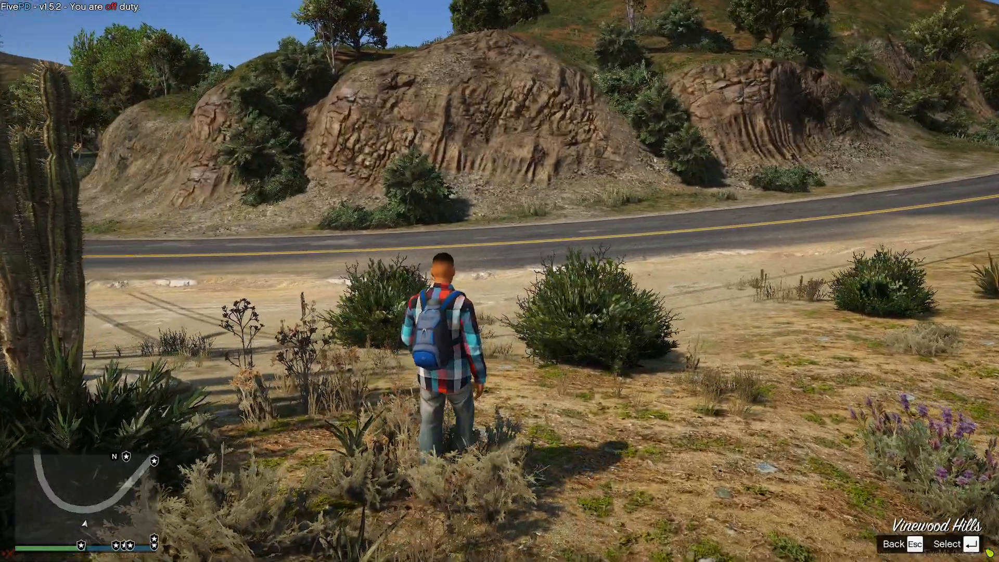
{"action": "key", "text": "Down"}
{"action": "key", "text": "Down"}
{"action": "key", "text": "Return"}
{"action": "key", "text": "Down"}
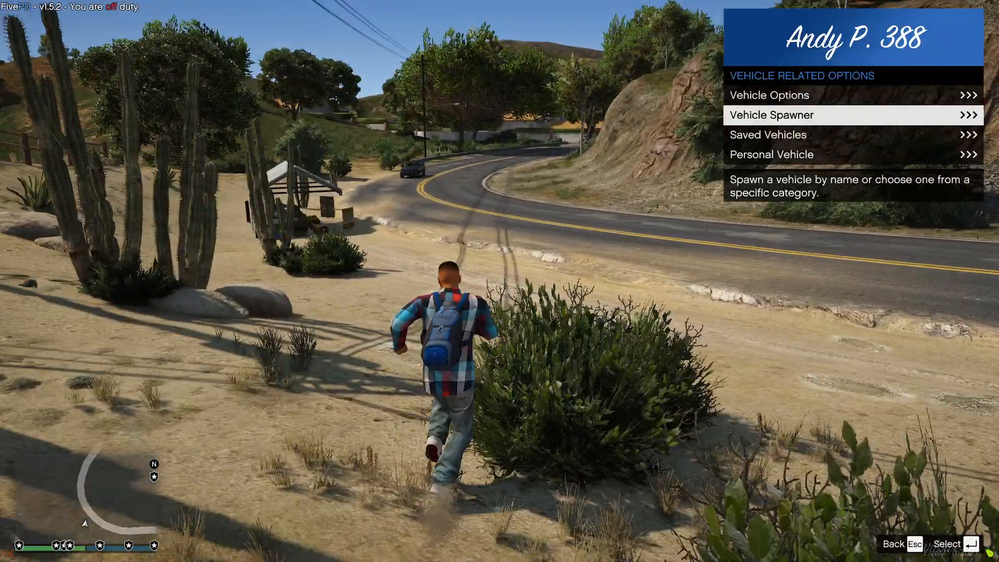
{"action": "key", "text": "w"}
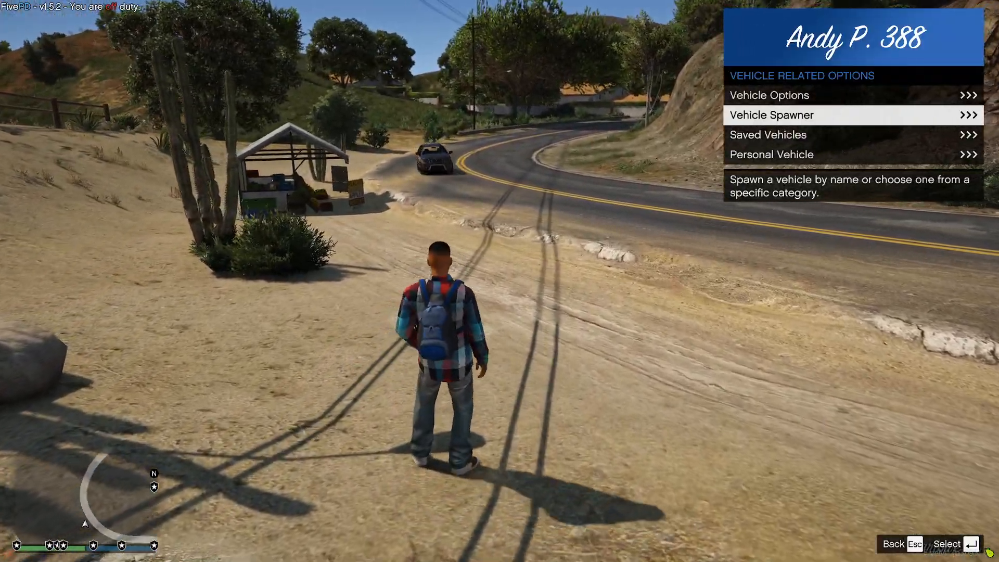
{"action": "key", "text": "Return"}
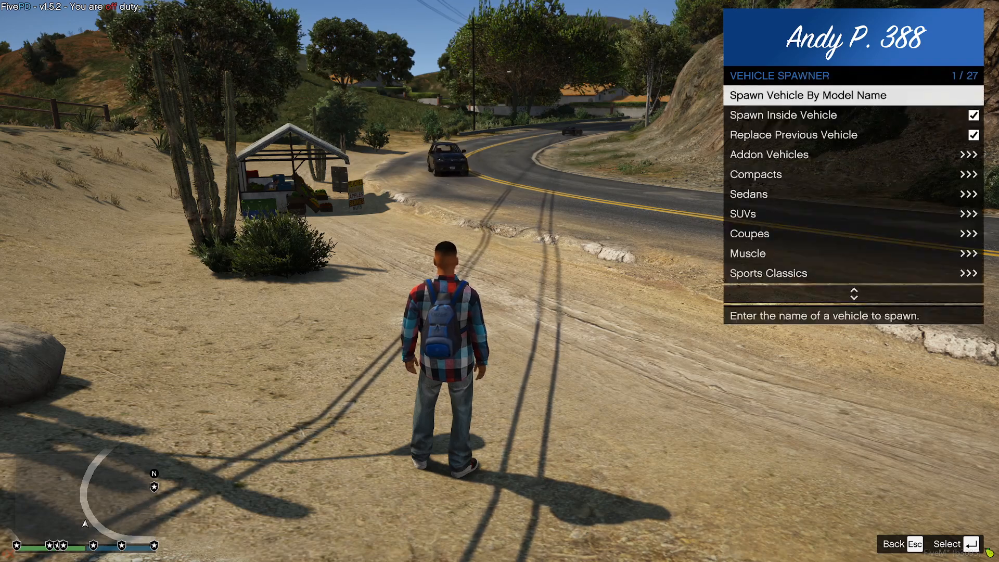
{"action": "key", "text": "Return"}
{"action": "type", "text": "rtasu"}
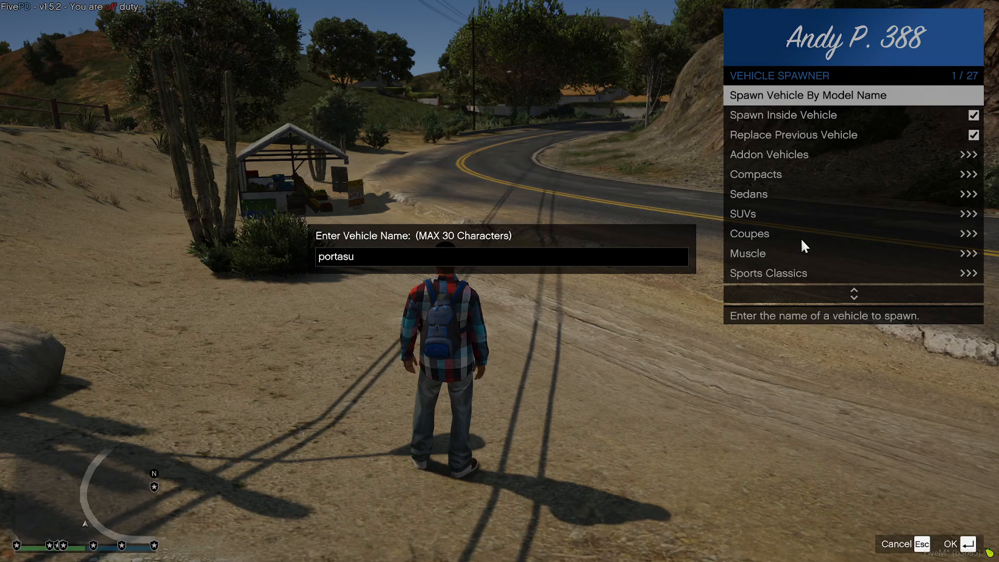
{"action": "key", "text": "Return"}
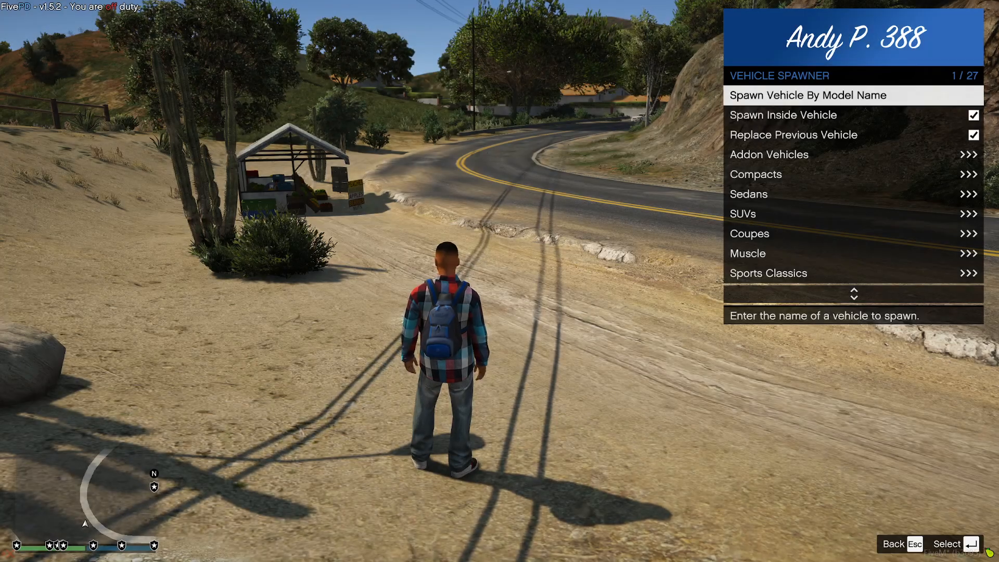
Step: Disable Extra #12 and Extra #11 and enable Extra #9 in the police Tahoe's vehicle extras
{"action": "key", "text": "Escape"}
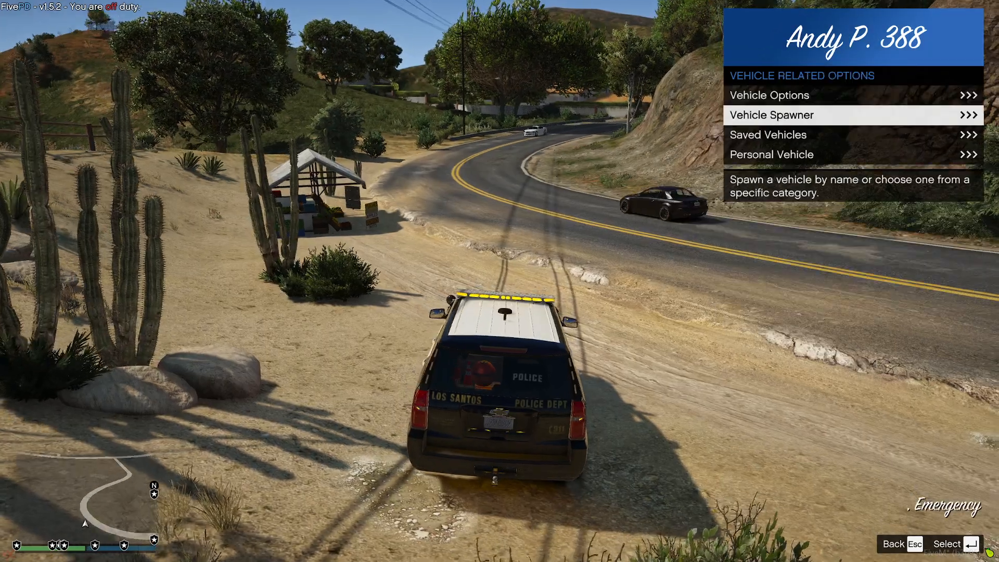
{"action": "key", "text": "Up"}
{"action": "key", "text": "Return"}
{"action": "key", "text": "Down"}
{"action": "key", "text": "Down"}
{"action": "key", "text": "Down"}
{"action": "key", "text": "Down"}
{"action": "key", "text": "Down"}
{"action": "key", "text": "Down"}
{"action": "key", "text": "Down"}
{"action": "key", "text": "Down"}
{"action": "key", "text": "Down"}
{"action": "key", "text": "Down"}
{"action": "key", "text": "Return"}
{"action": "key", "text": "Up"}
{"action": "key", "text": "Up"}
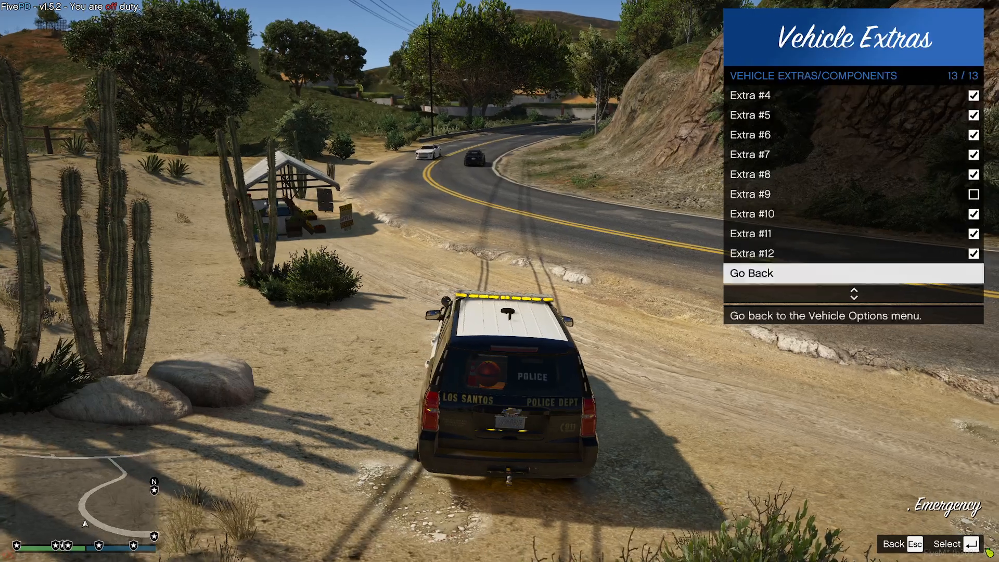
{"action": "key", "text": "Return"}
{"action": "key", "text": "Up"}
{"action": "key", "text": "Return"}
{"action": "key", "text": "Up"}
{"action": "key", "text": "Up"}
{"action": "key", "text": "Return"}
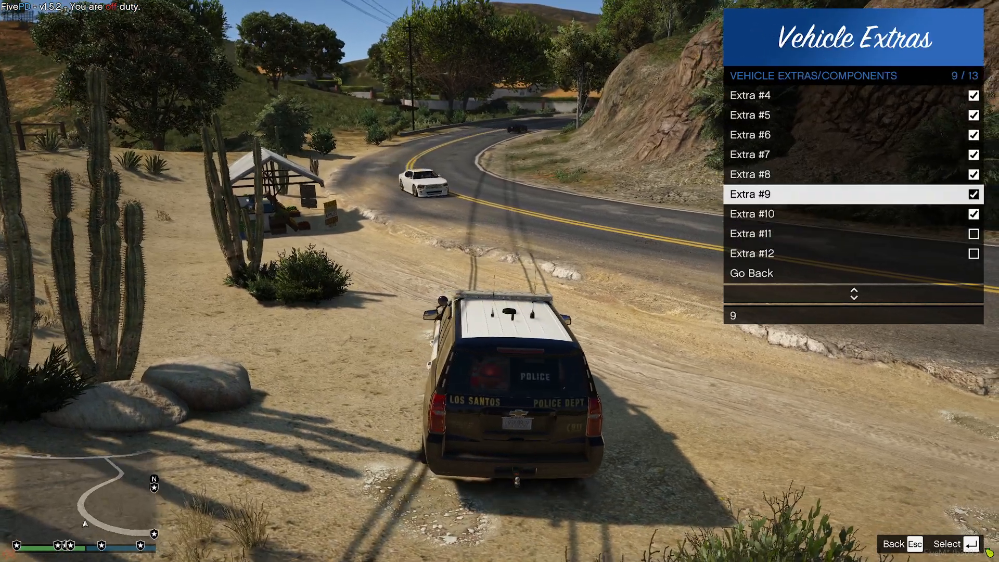
{"action": "key", "text": "Escape"}
{"action": "key", "text": "Up"}
{"action": "key", "text": "Up"}
{"action": "key", "text": "Up"}
{"action": "key", "text": "Up"}
{"action": "key", "text": "Up"}
{"action": "key", "text": "Up"}
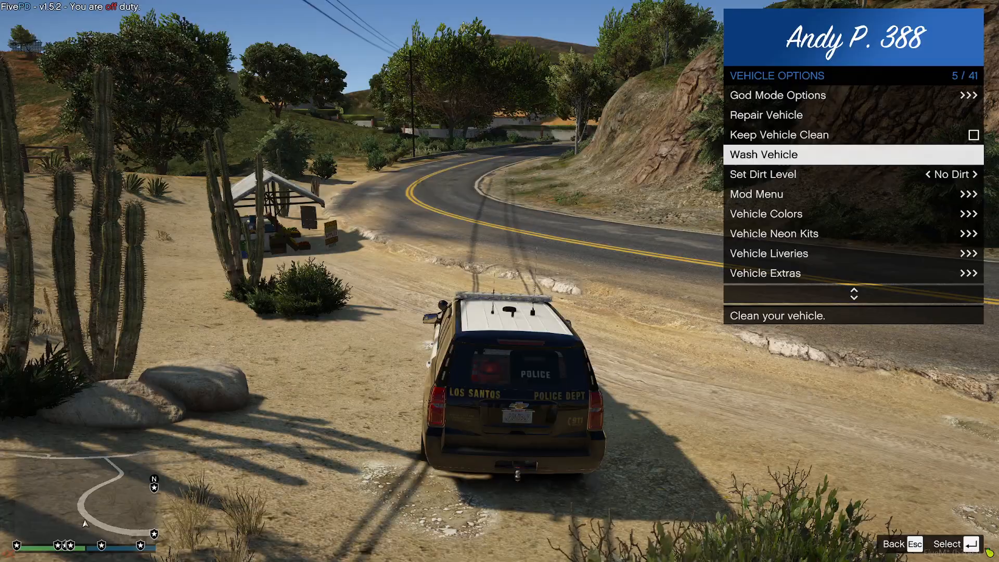
{"action": "key", "text": "Escape"}
{"action": "key", "text": "Escape"}
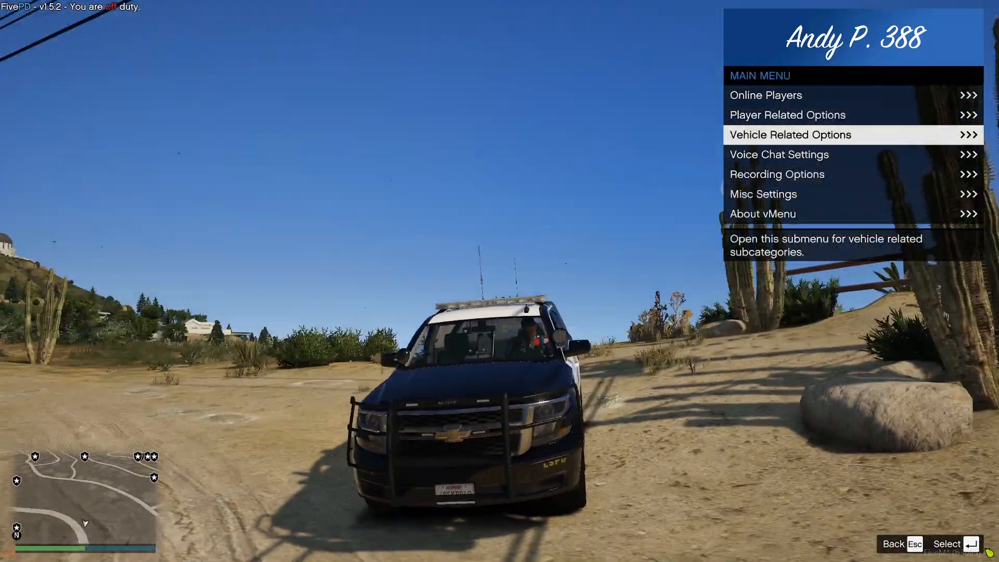
Step: Inspect the sun visor's animation from the first-person view inside the Tahoe, and return to the outside view
{"action": "key", "text": "v"}
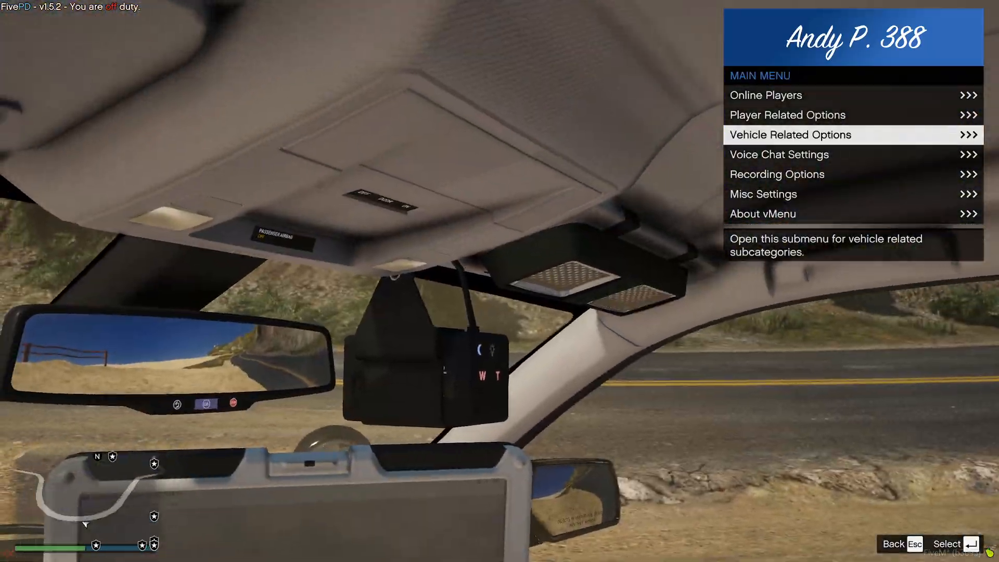
{"action": "key", "text": "Escape"}
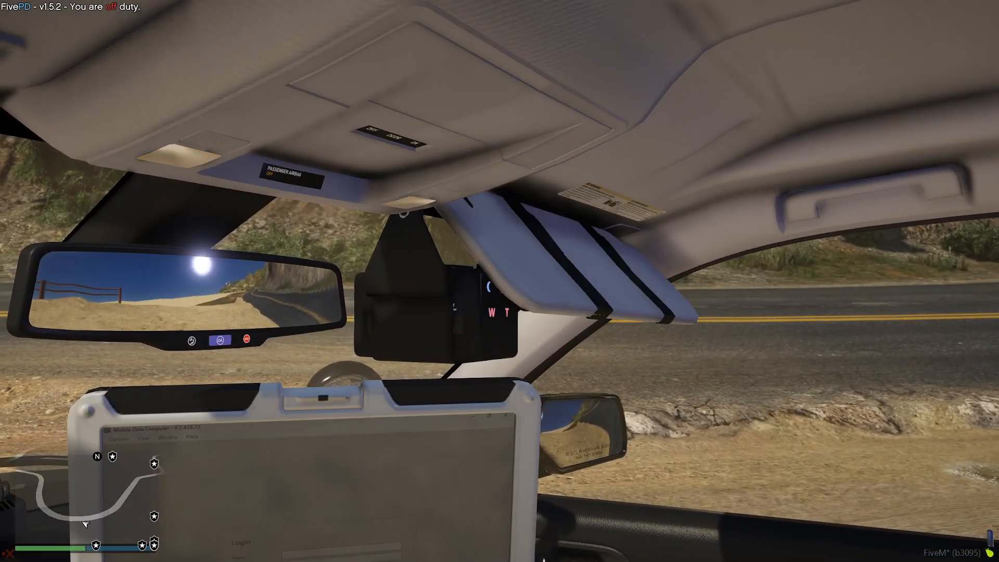
{"action": "key", "text": "v"}
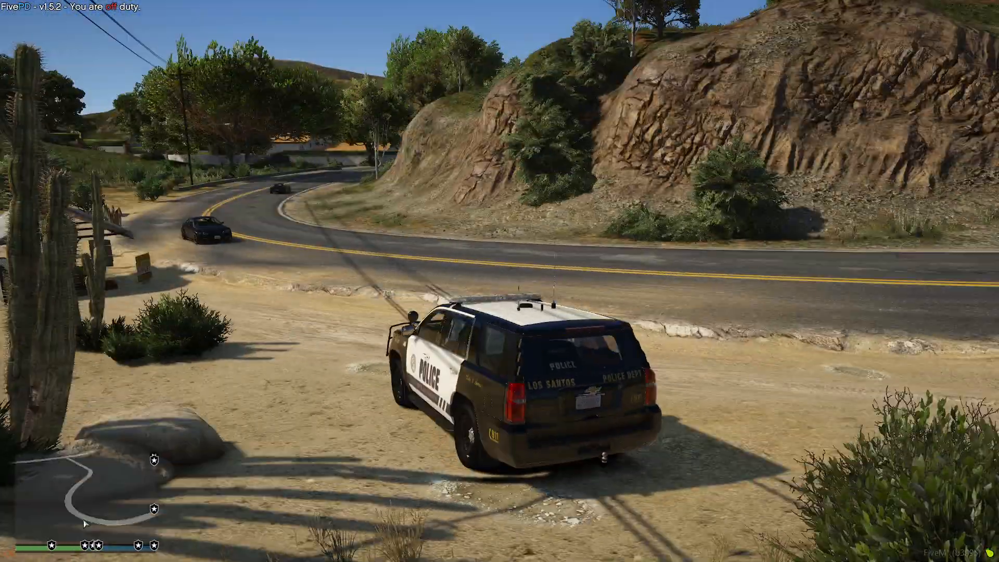
Step: In the Tahoe's vehicle mods, set Spoiler to Spoiler 4, Skirt to Skirt 9 and Roof to Roof 9
{"action": "key", "text": "m"}
{"action": "key", "text": "Return"}
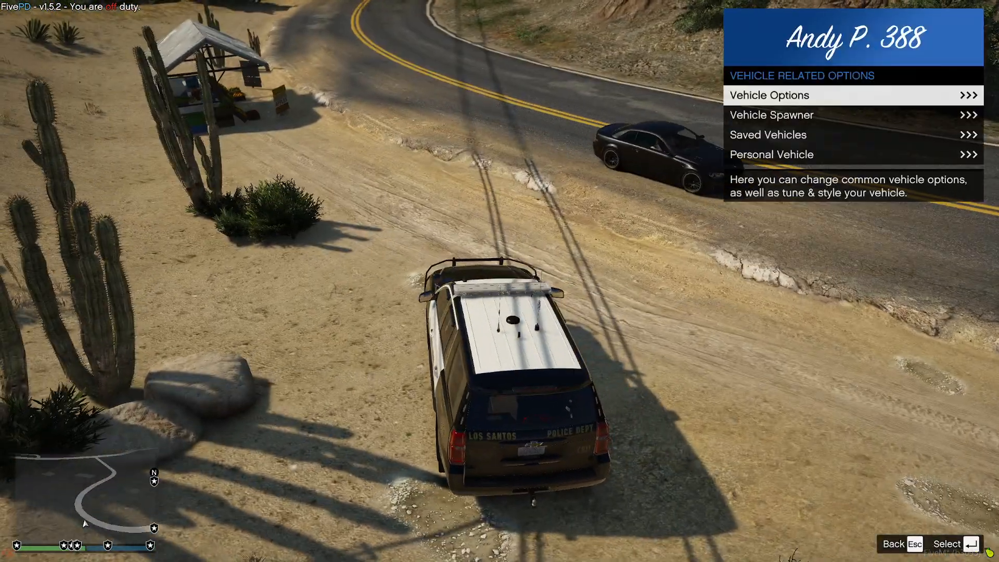
{"action": "key", "text": "Return"}
{"action": "key", "text": "Up"}
{"action": "key", "text": "Up"}
{"action": "key", "text": "Return"}
{"action": "key", "text": "Down"}
{"action": "key", "text": "Up"}
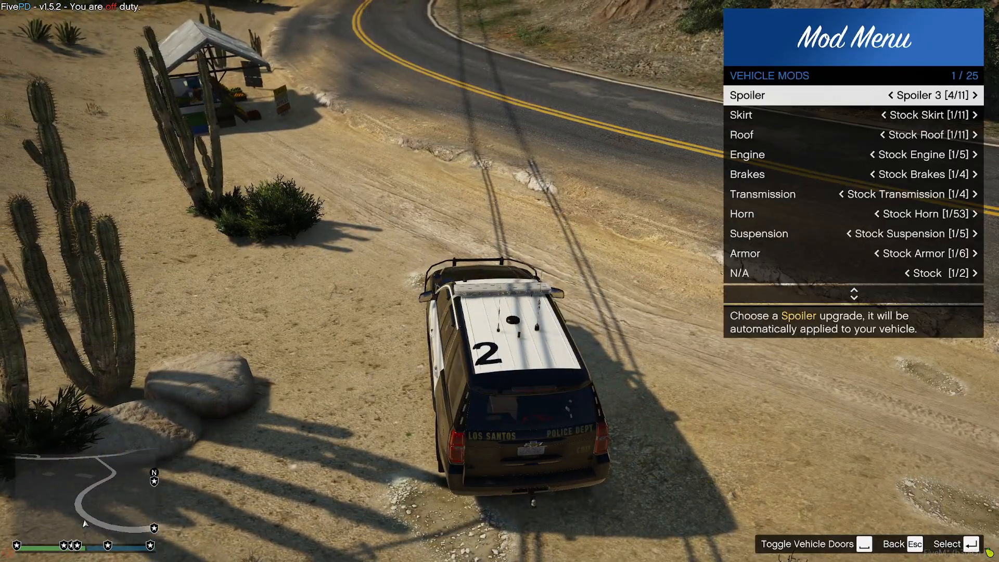
{"action": "key", "text": "Right"}
{"action": "key", "text": "Down"}
{"action": "key", "text": "Left"}
{"action": "key", "text": "Left"}
{"action": "key", "text": "Down"}
{"action": "key", "text": "Left"}
{"action": "key", "text": "Left"}
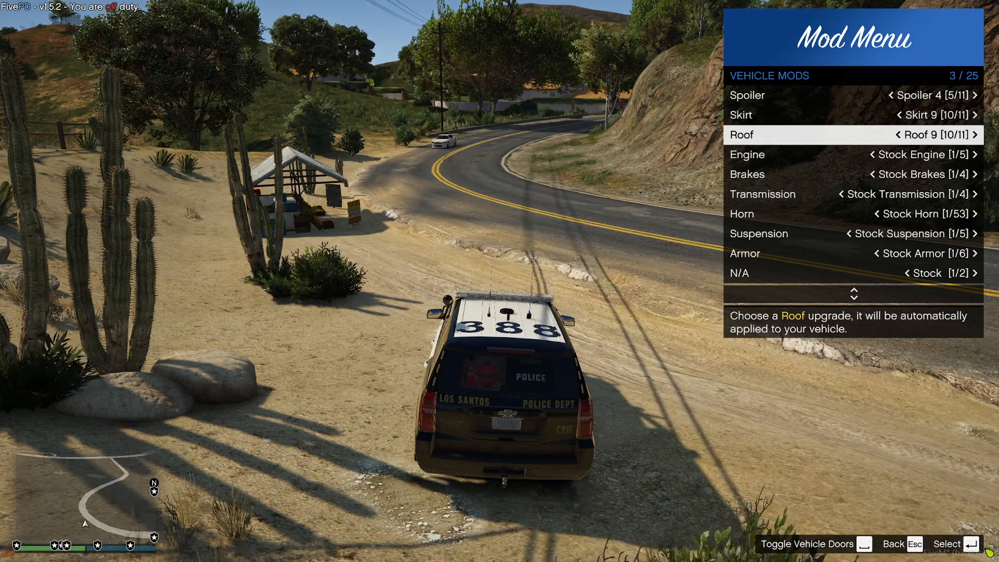
{"action": "key", "text": "alt+Tab"}
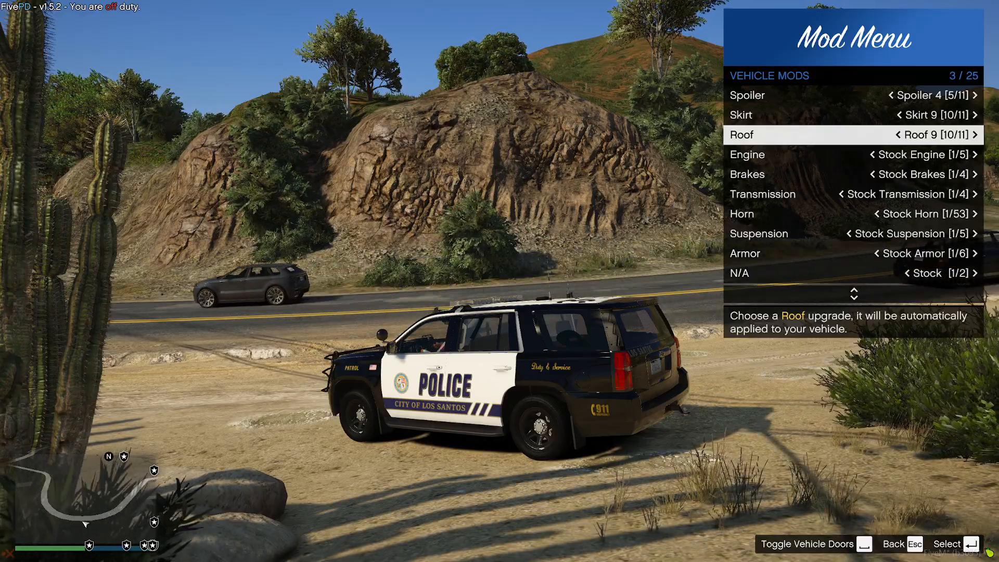
{"action": "key", "text": "alt+Tab"}
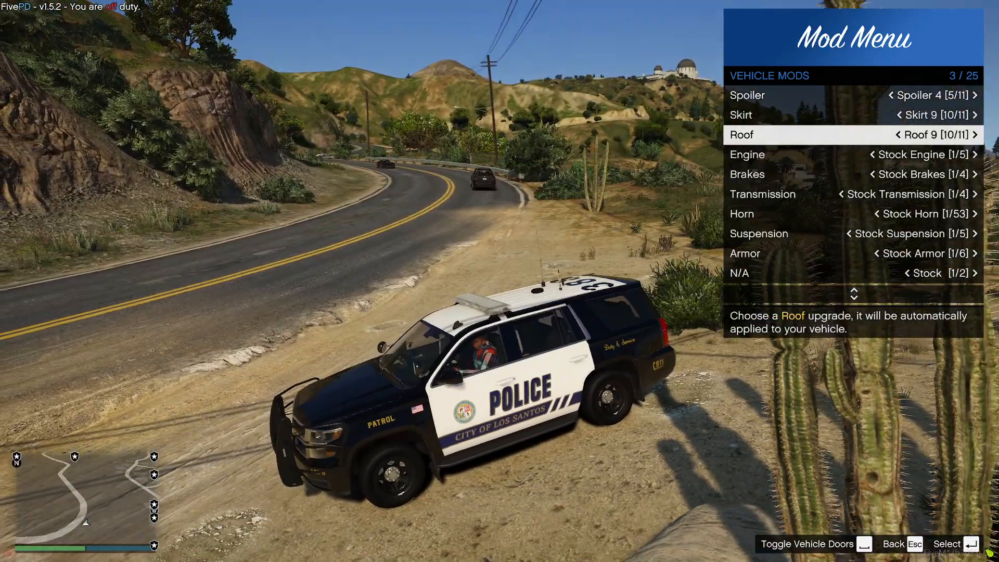